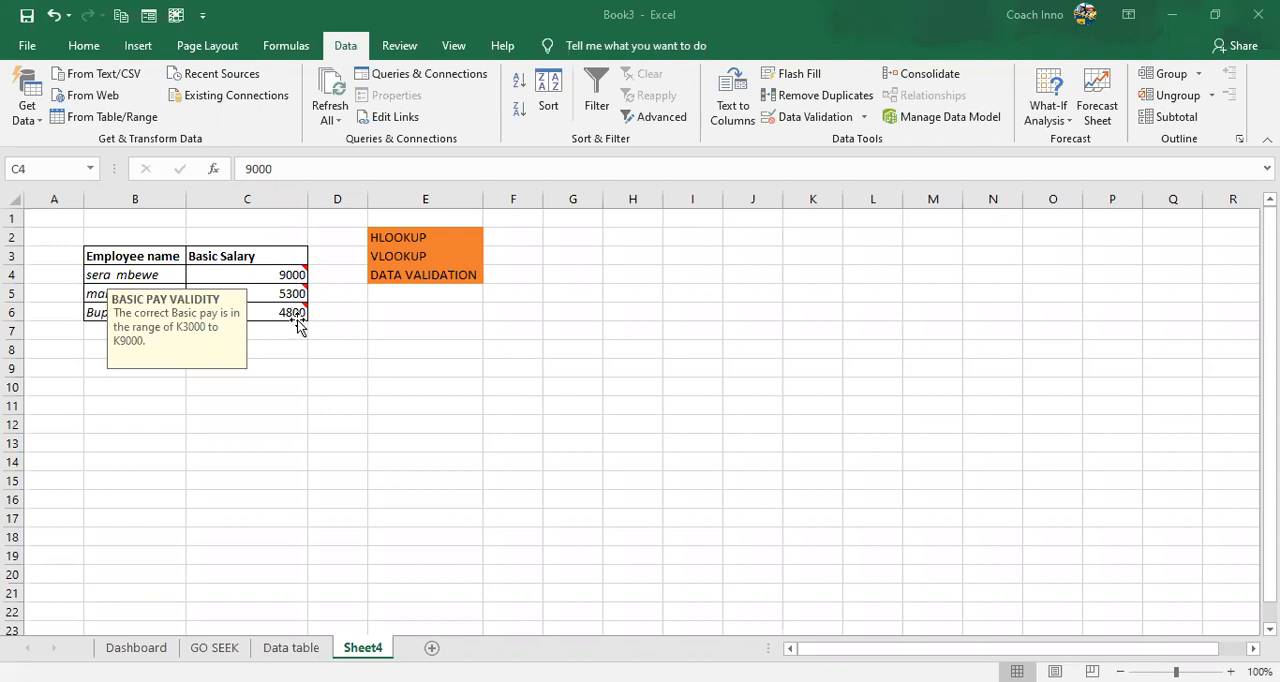
- Review the input message and comments attached to the Basic Salary cells C4 to C6
click(303, 317)
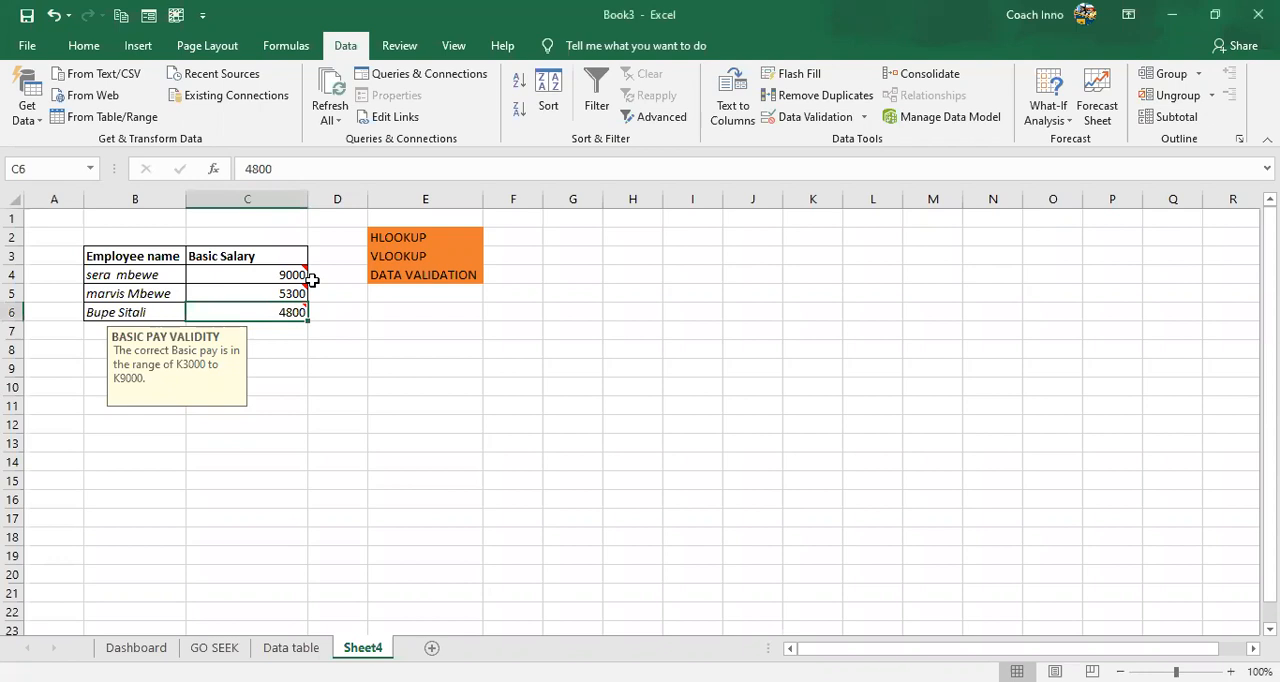
click(270, 276)
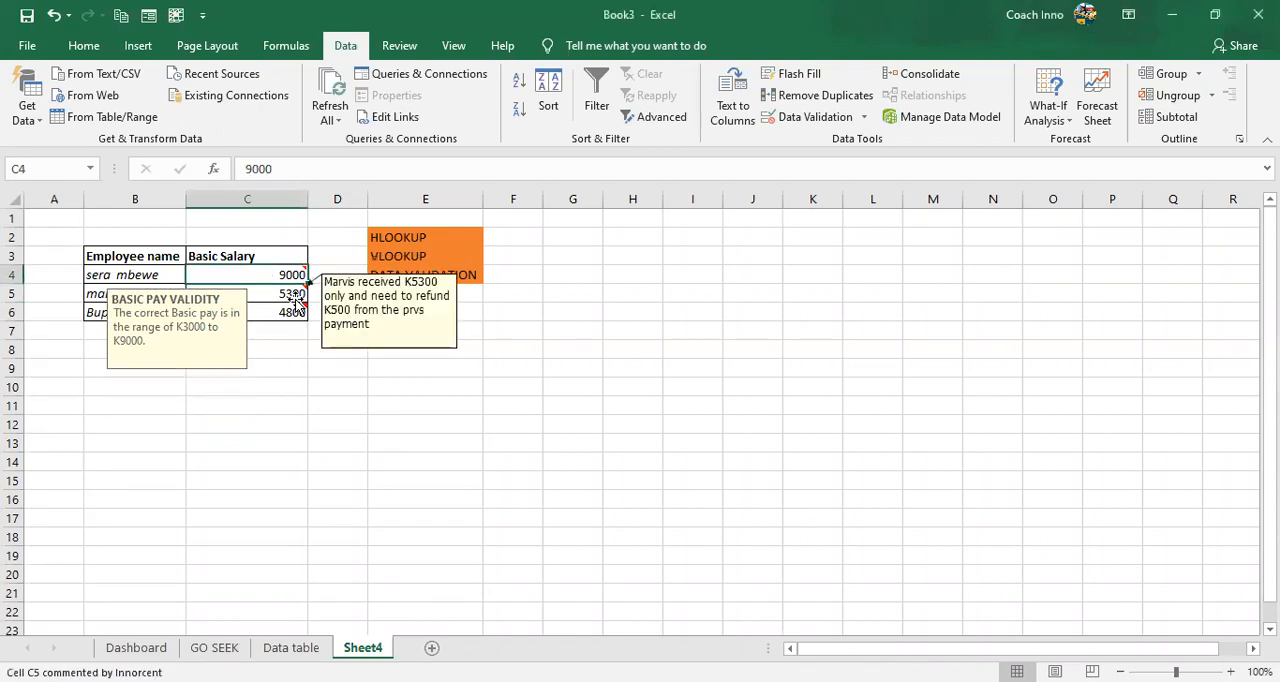
click(297, 302)
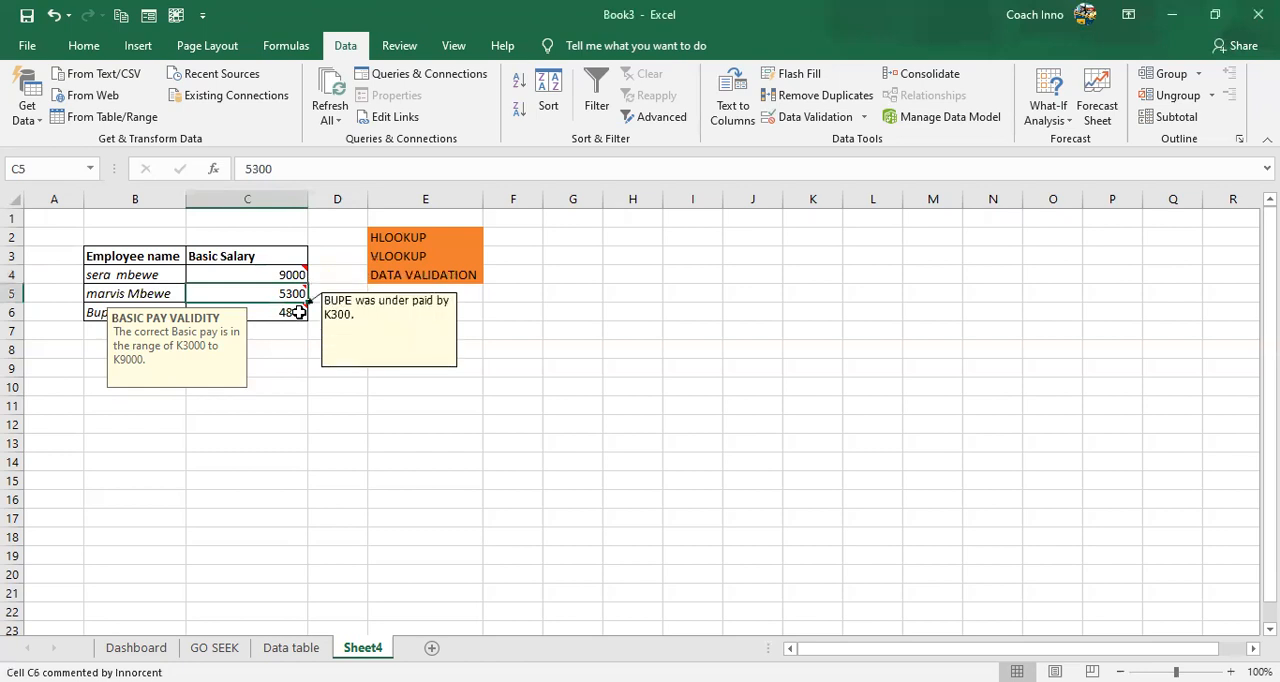
click(299, 312)
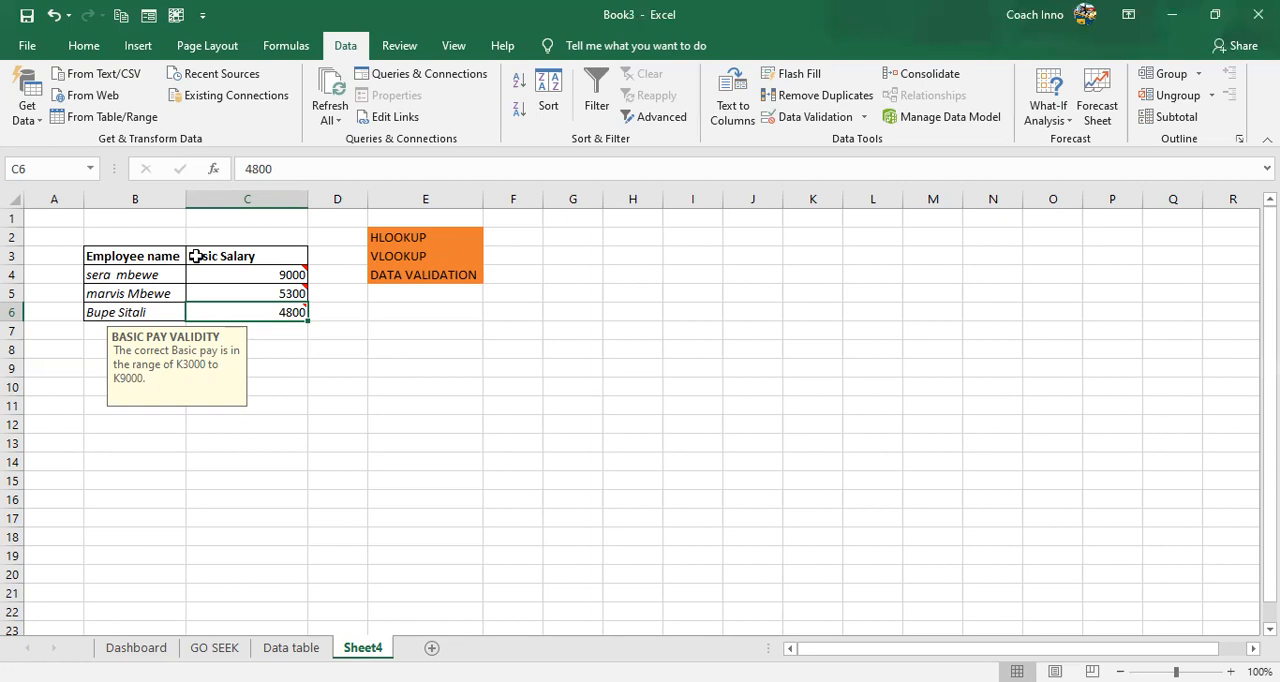
mouse_move(213, 281)
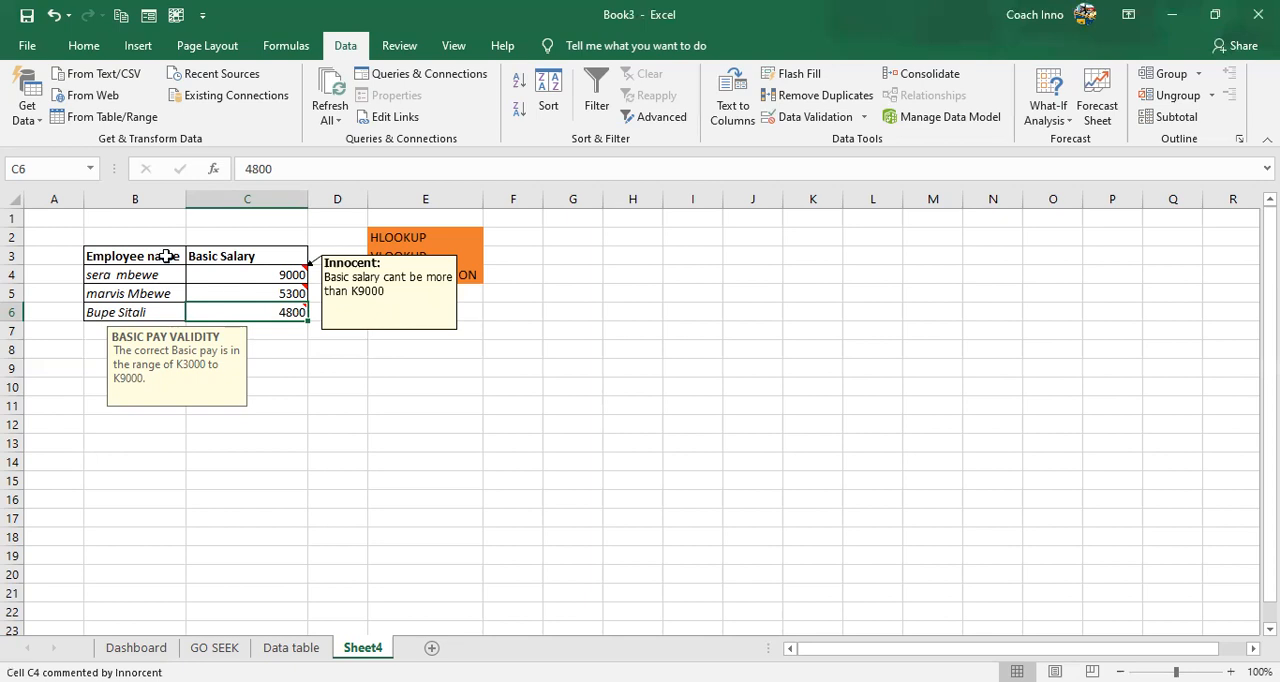
mouse_move(268, 325)
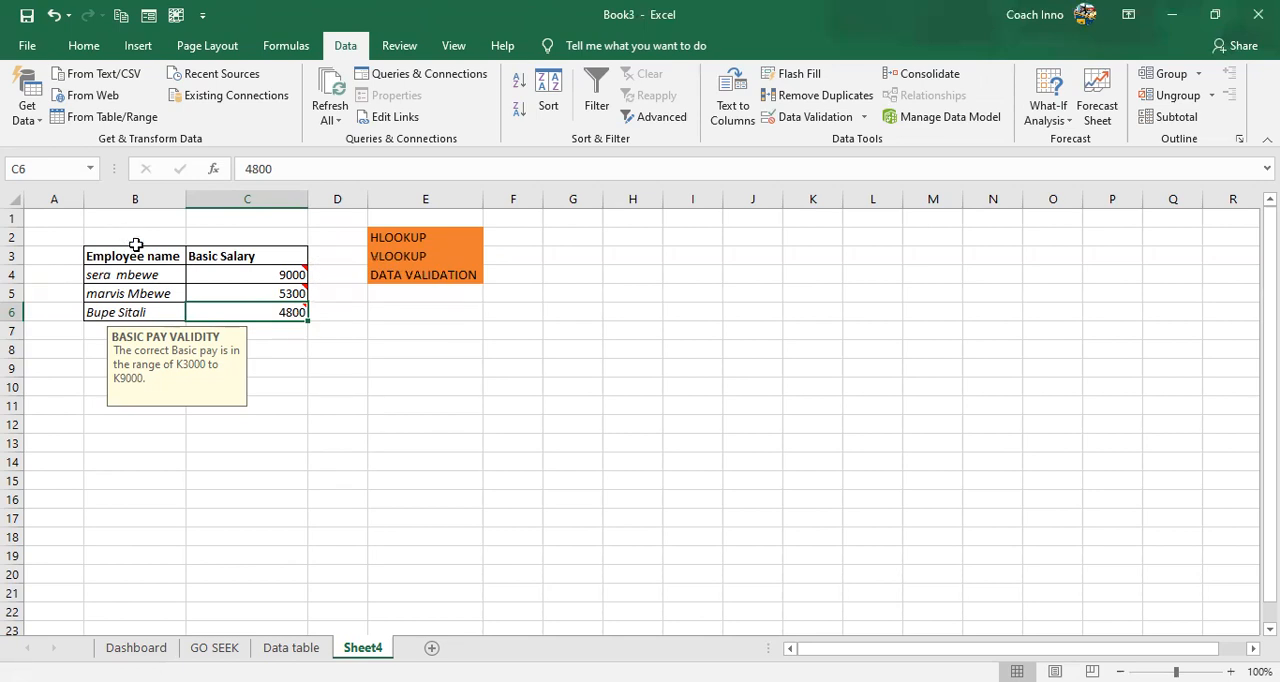
click(477, 399)
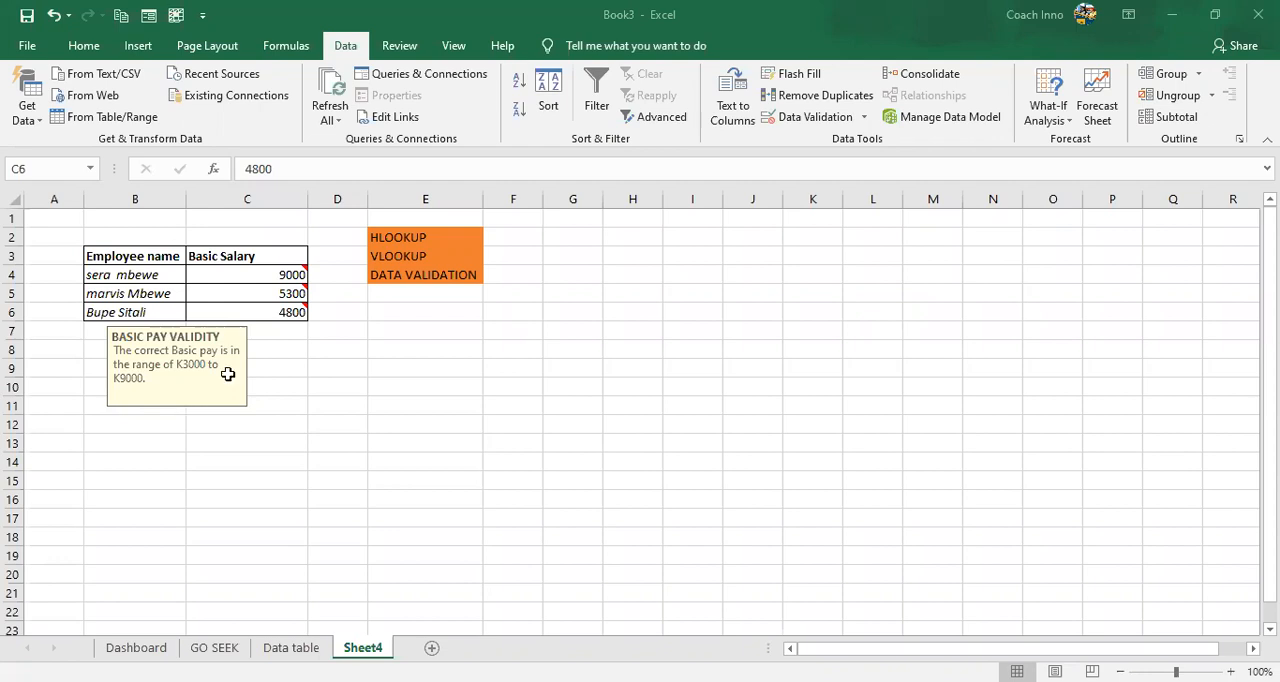
click(632, 293)
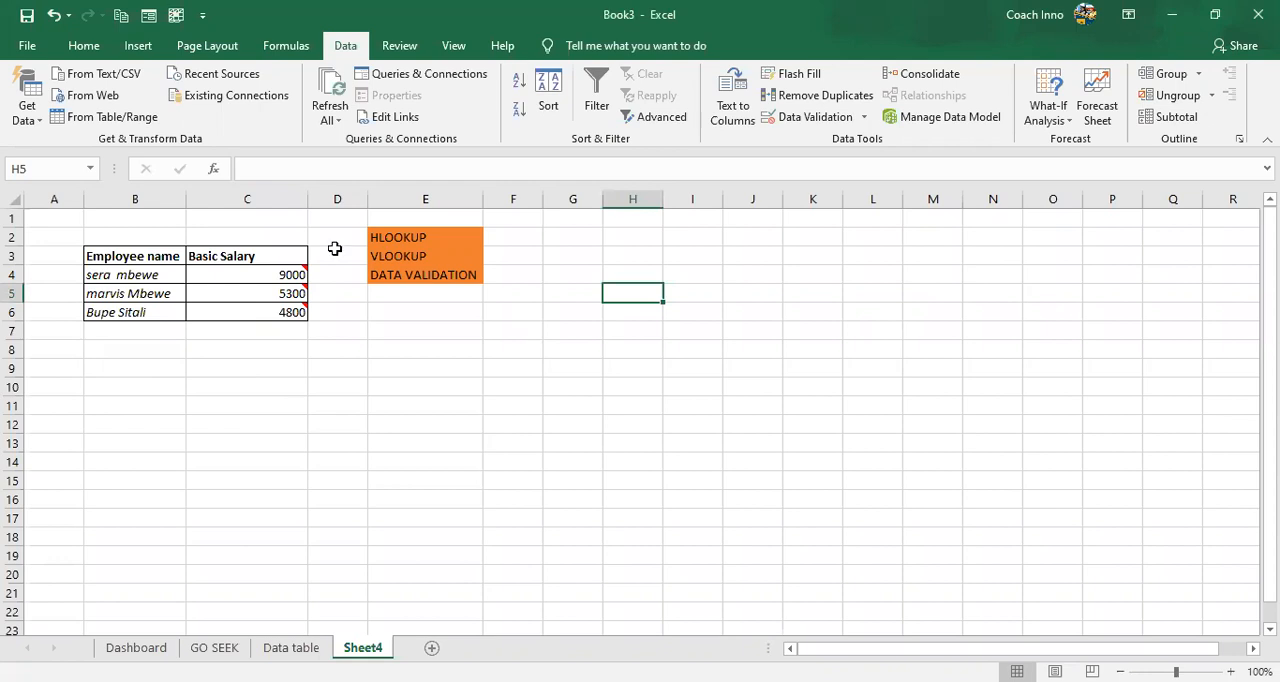
click(327, 365)
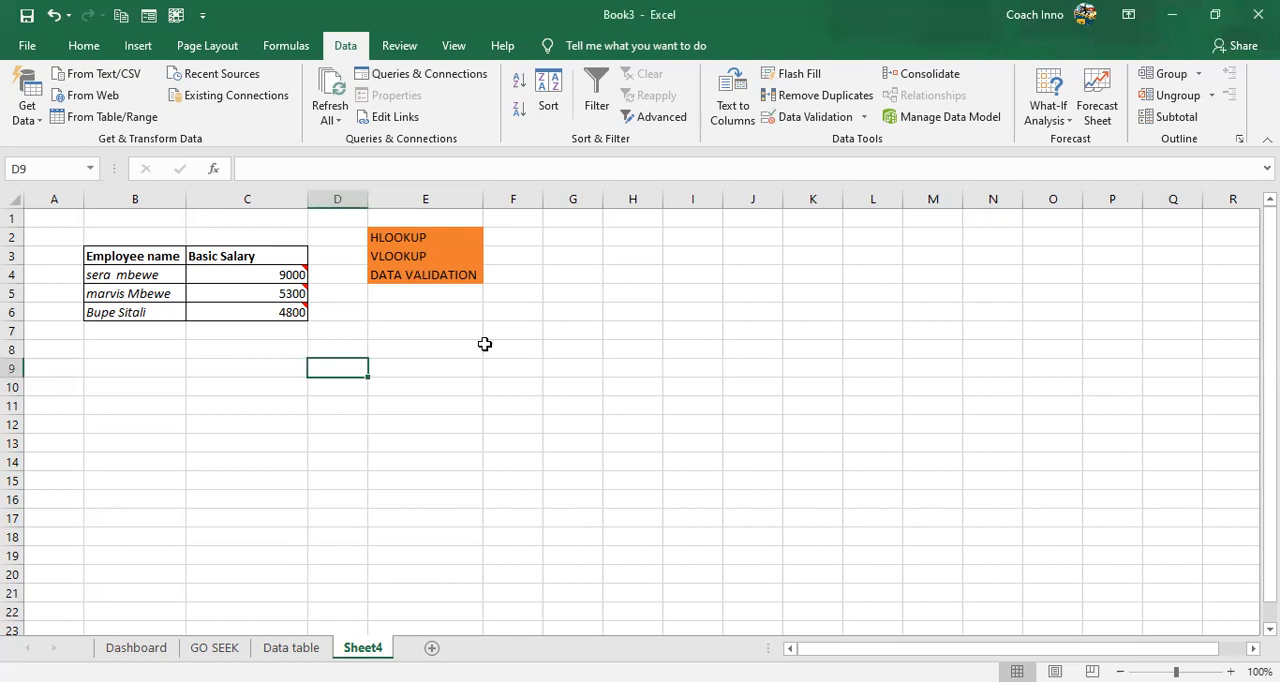
click(628, 290)
click(625, 262)
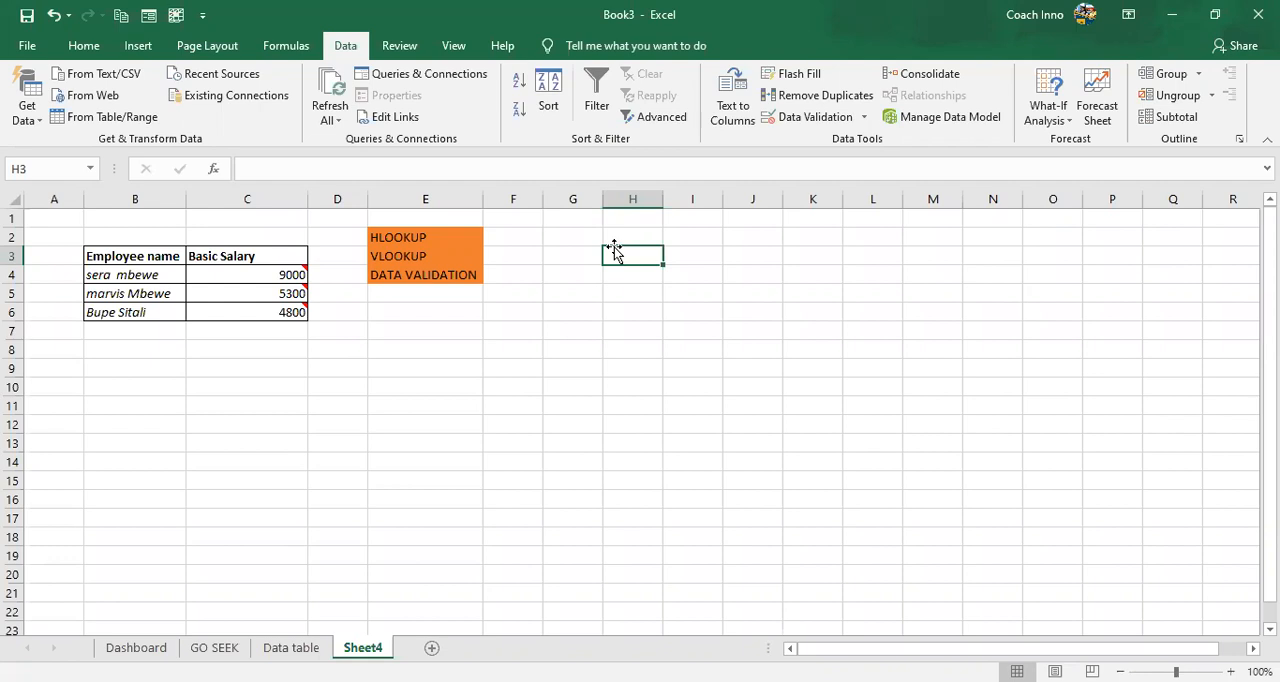
click(799, 124)
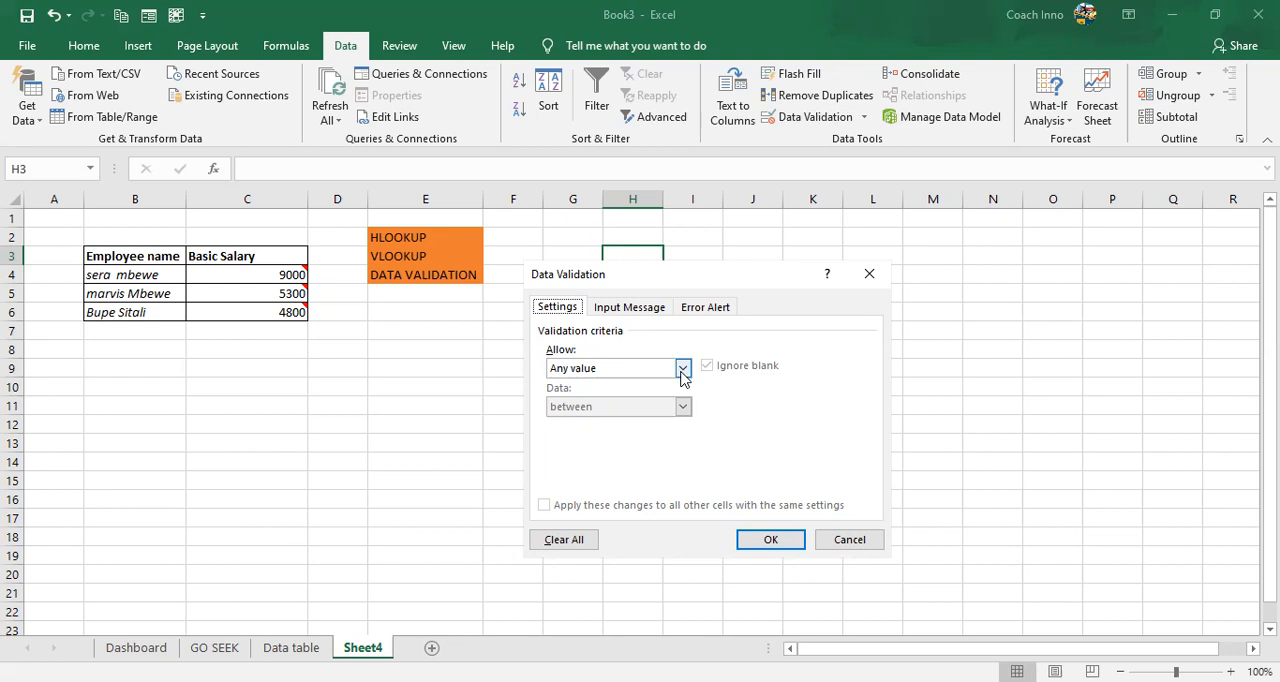
click(681, 372)
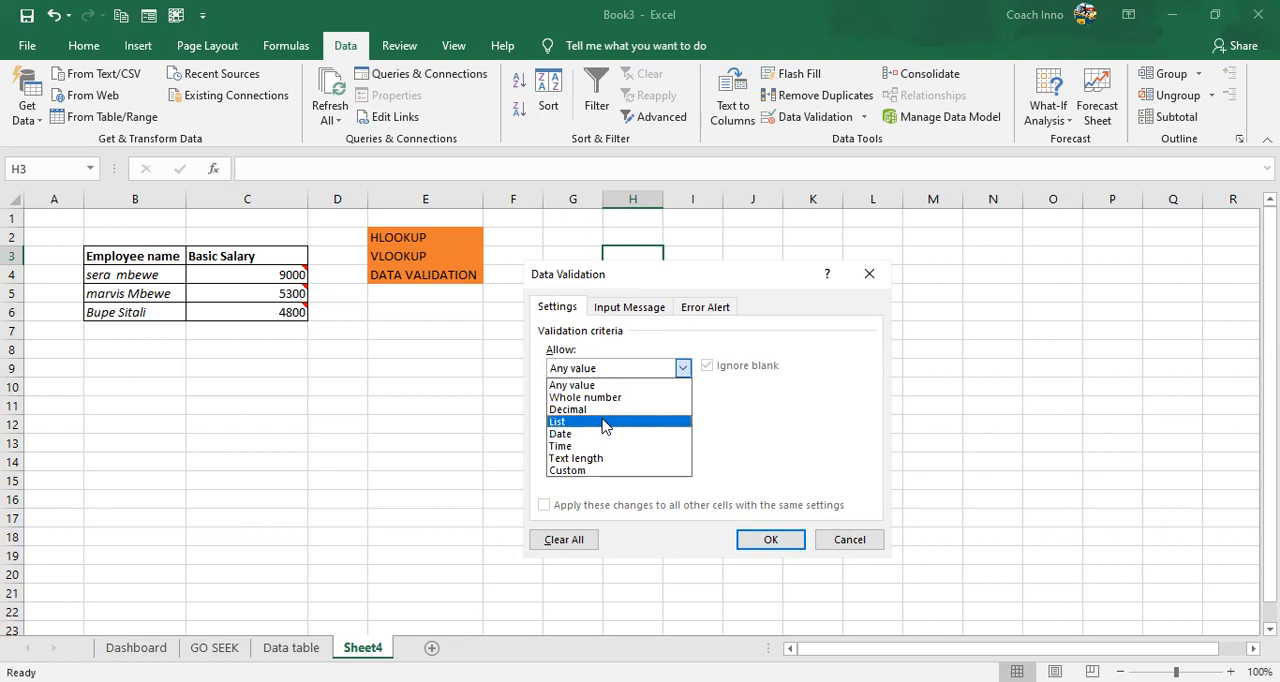
click(604, 422)
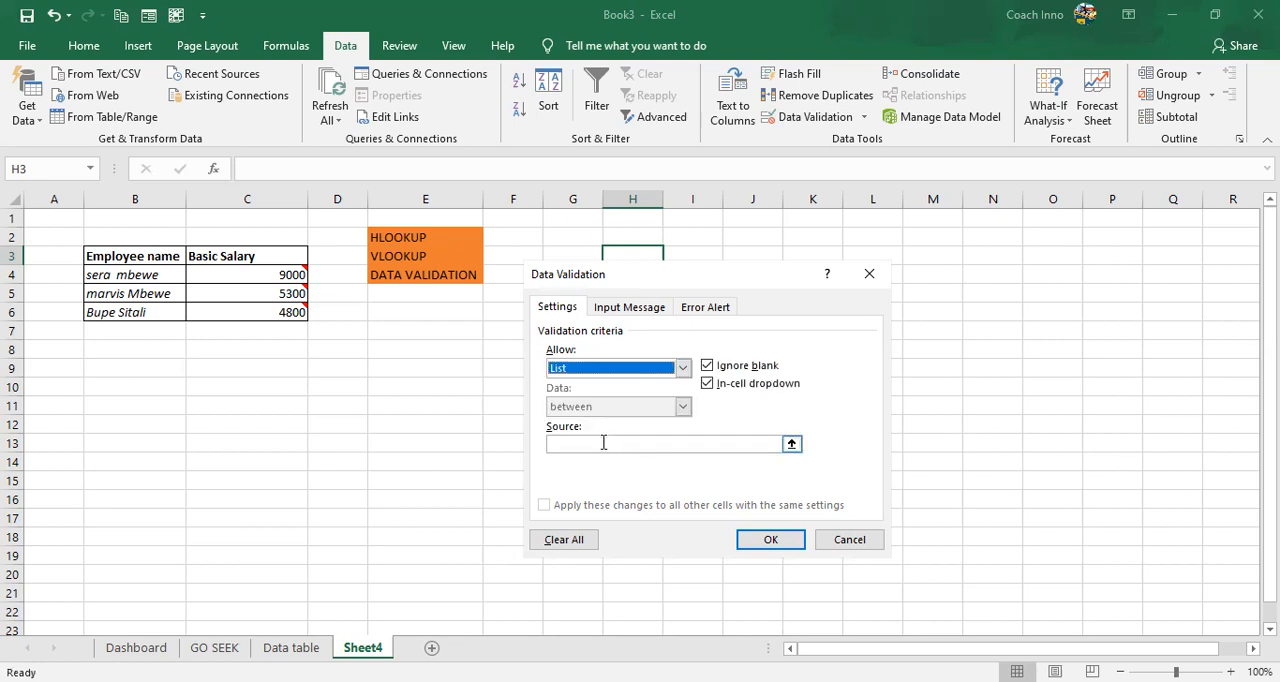
click(603, 443)
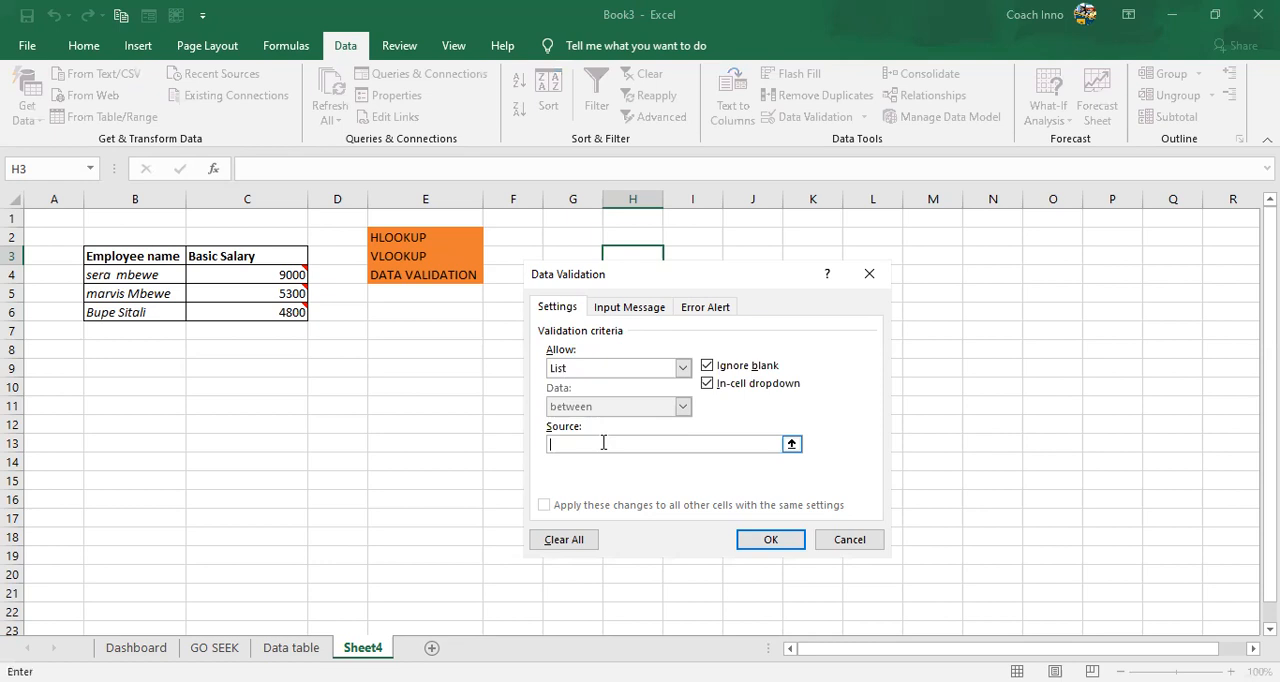
click(116, 275)
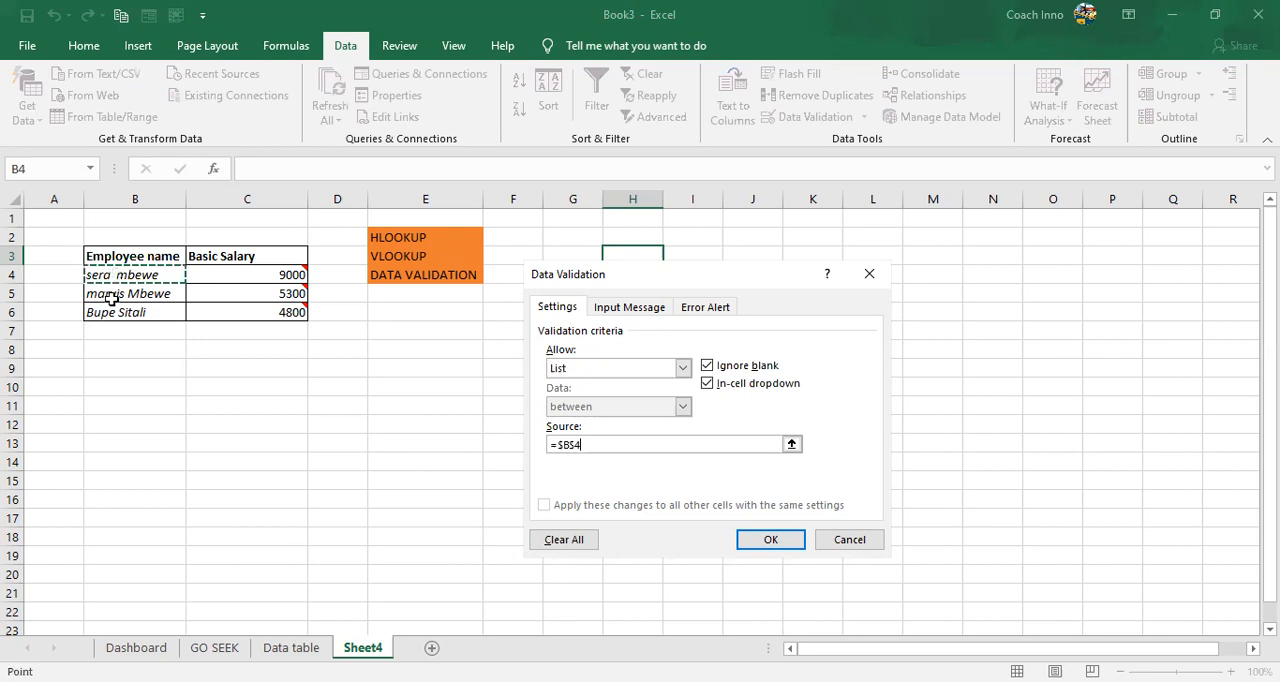
shift+click(110, 311)
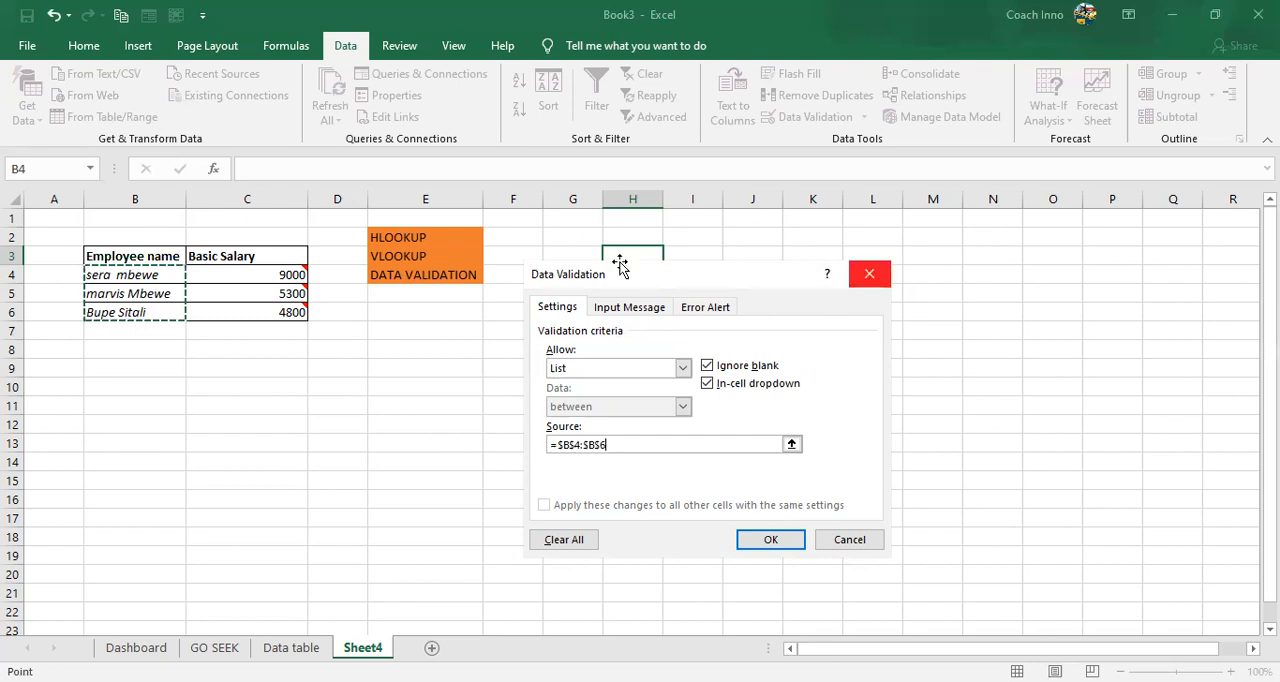
key(Escape)
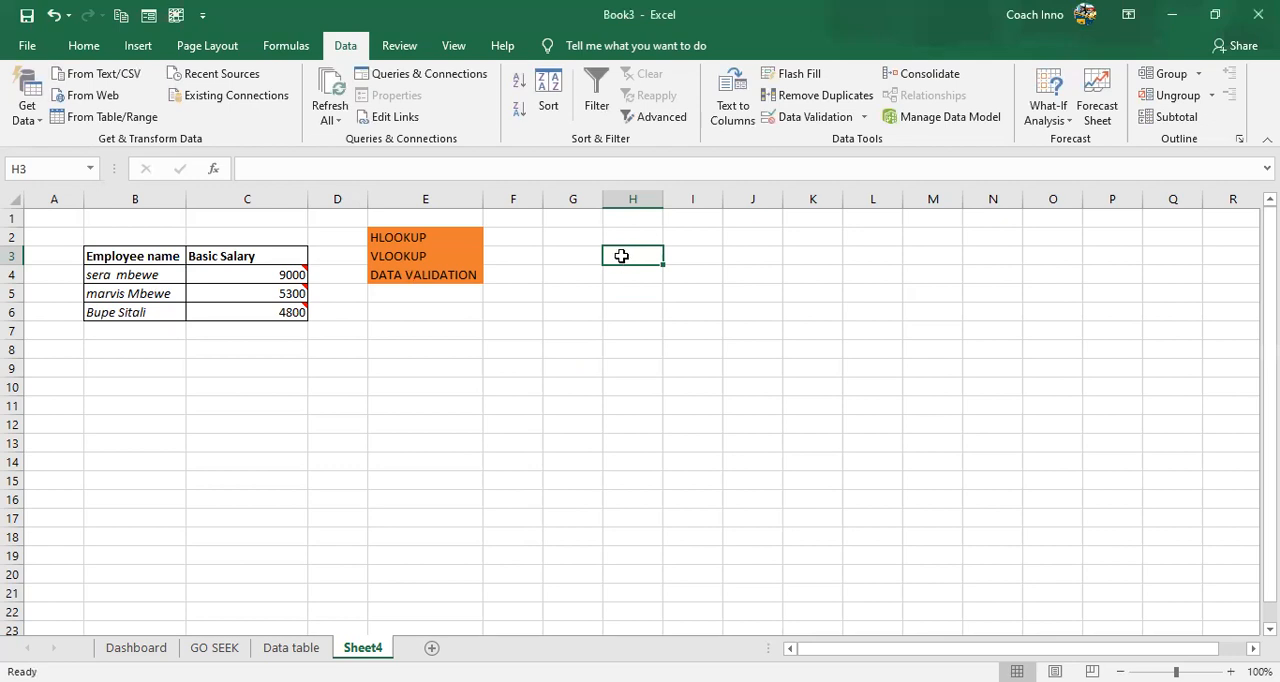
- Apply List data validation with an in-cell dropdown to cell H3, using the employee names in B4:B6 as the source
click(808, 118)
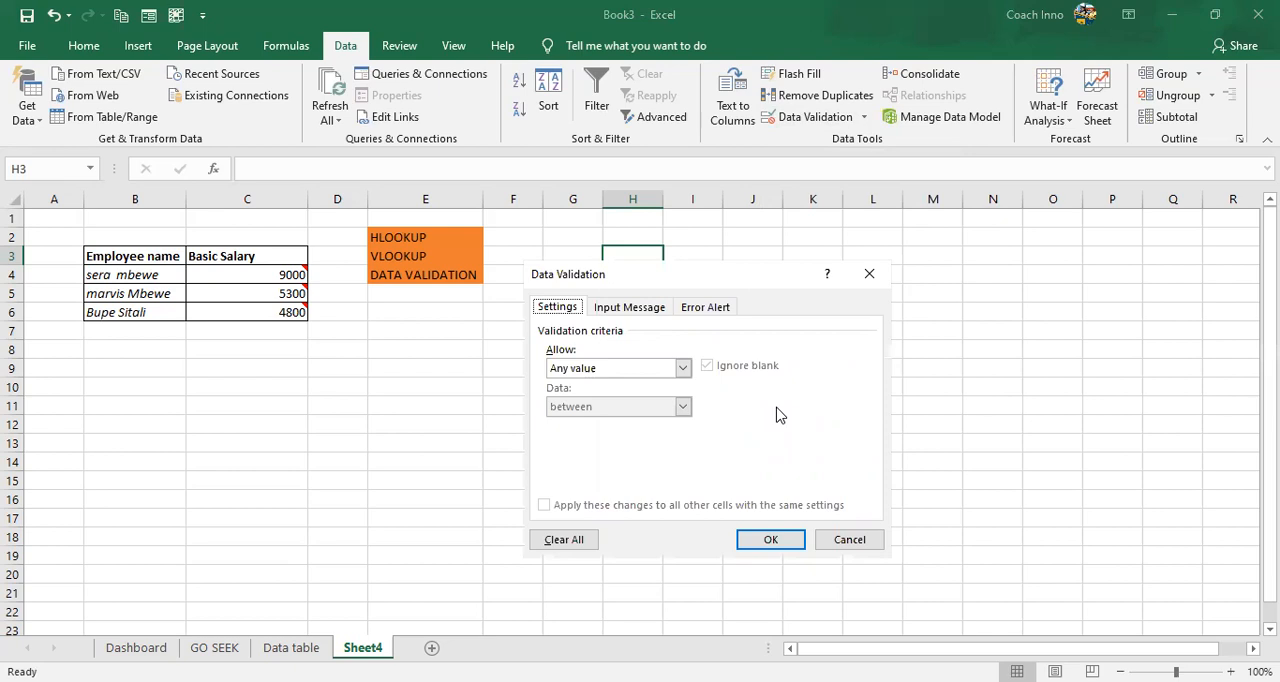
click(683, 370)
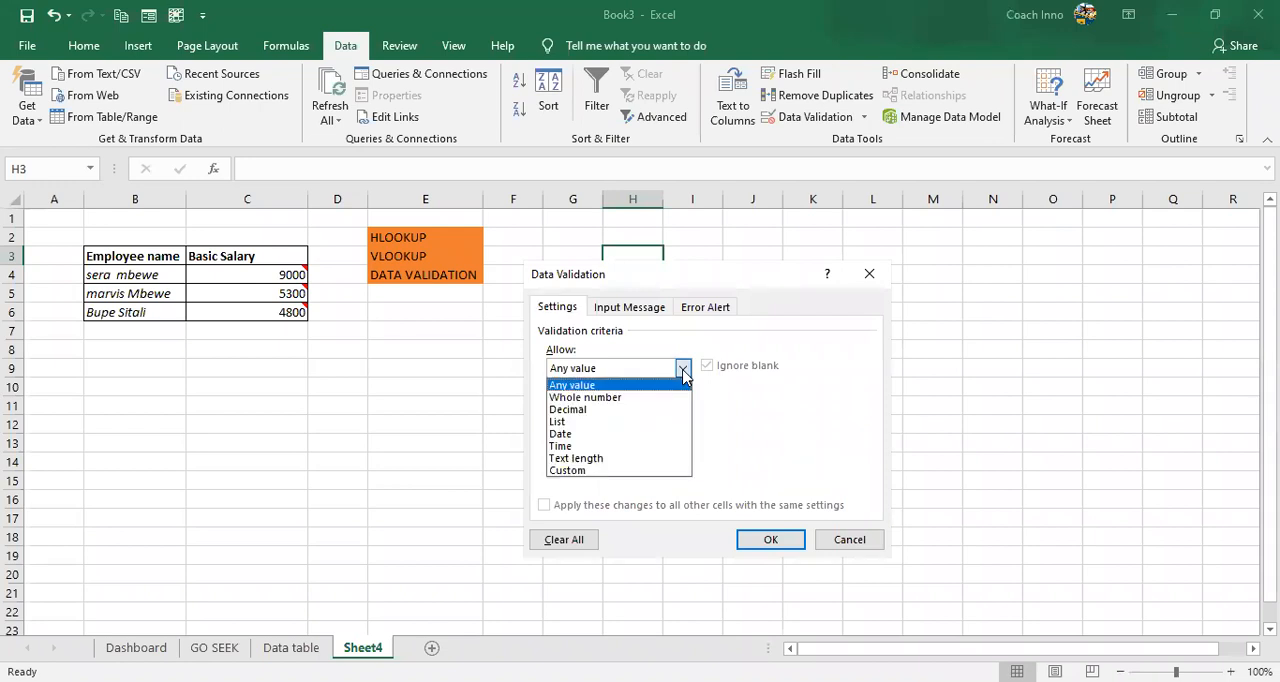
click(650, 422)
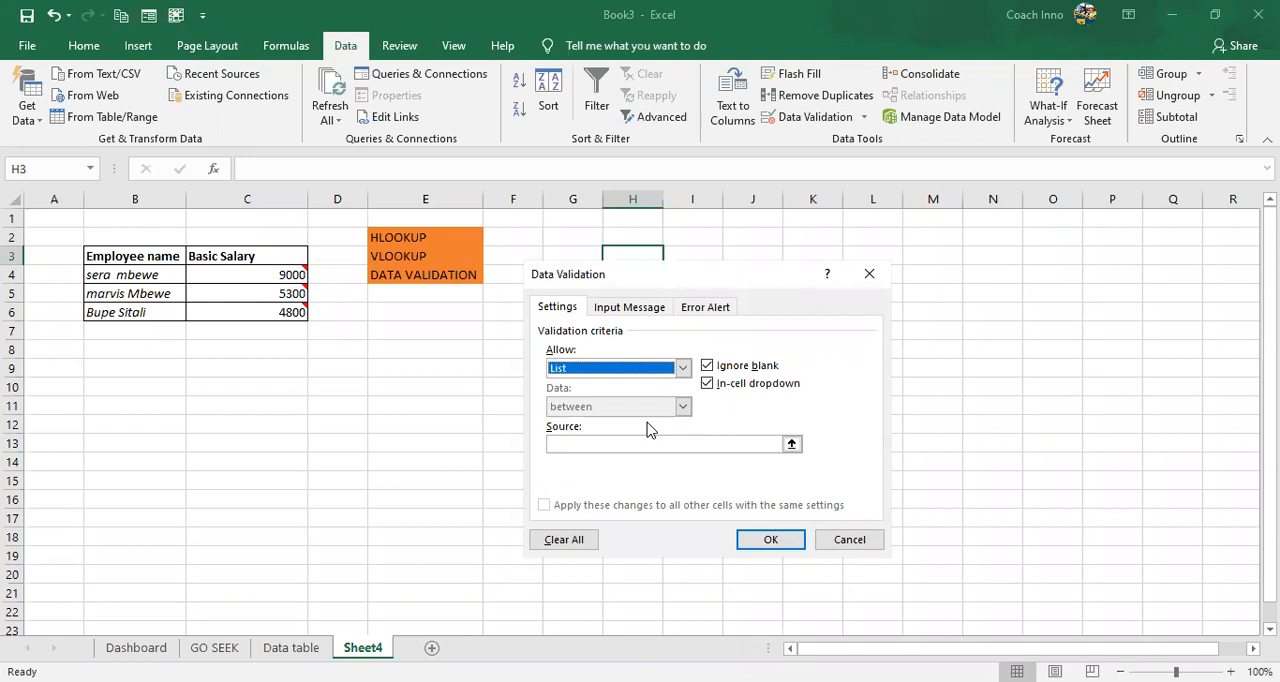
click(592, 440)
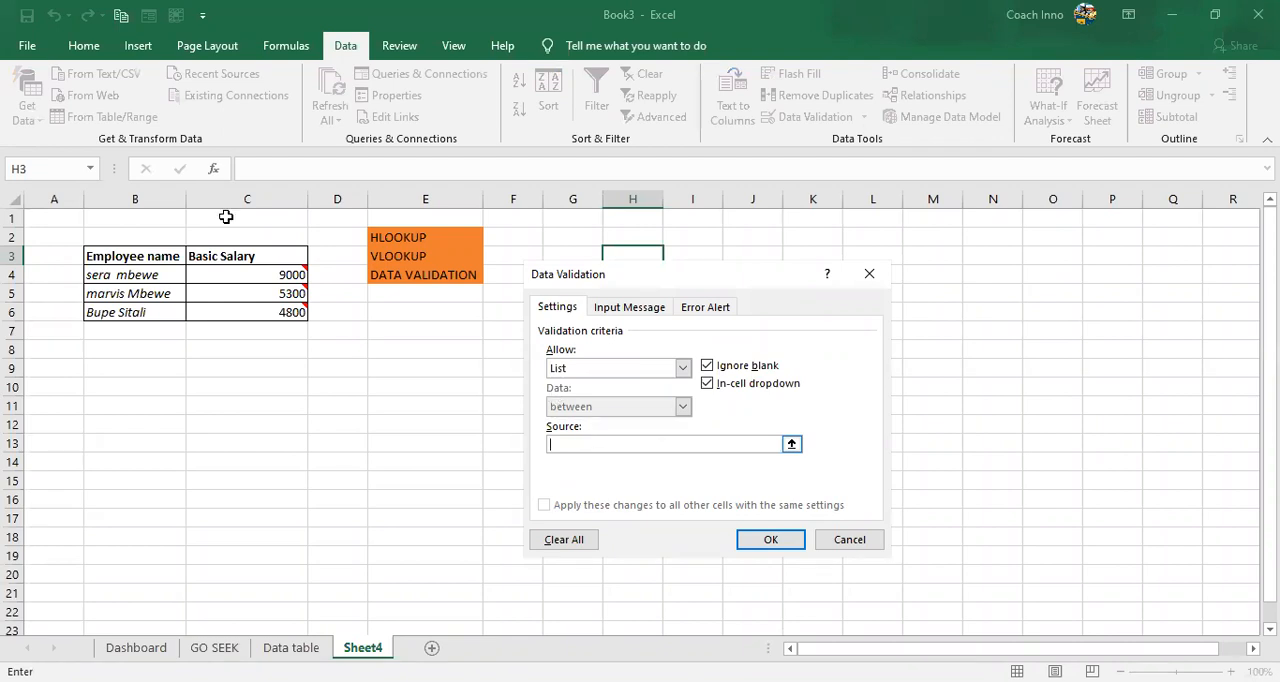
click(124, 274)
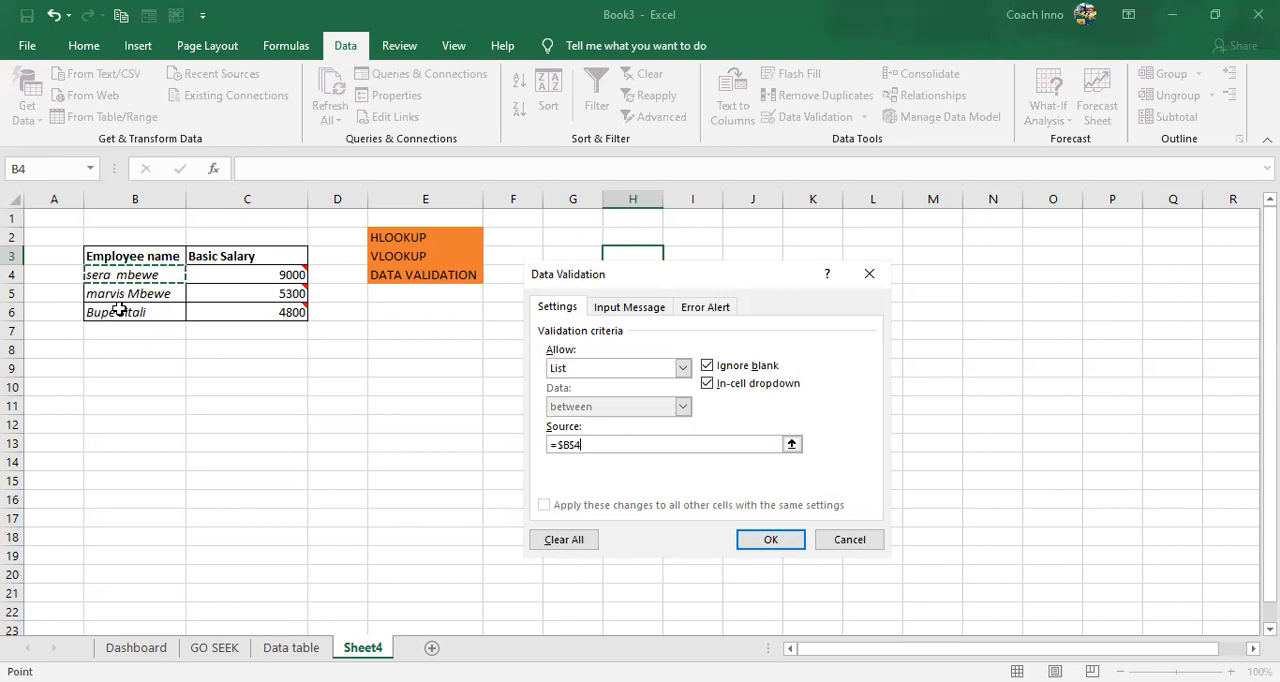
key(ctrl+shift+Down)
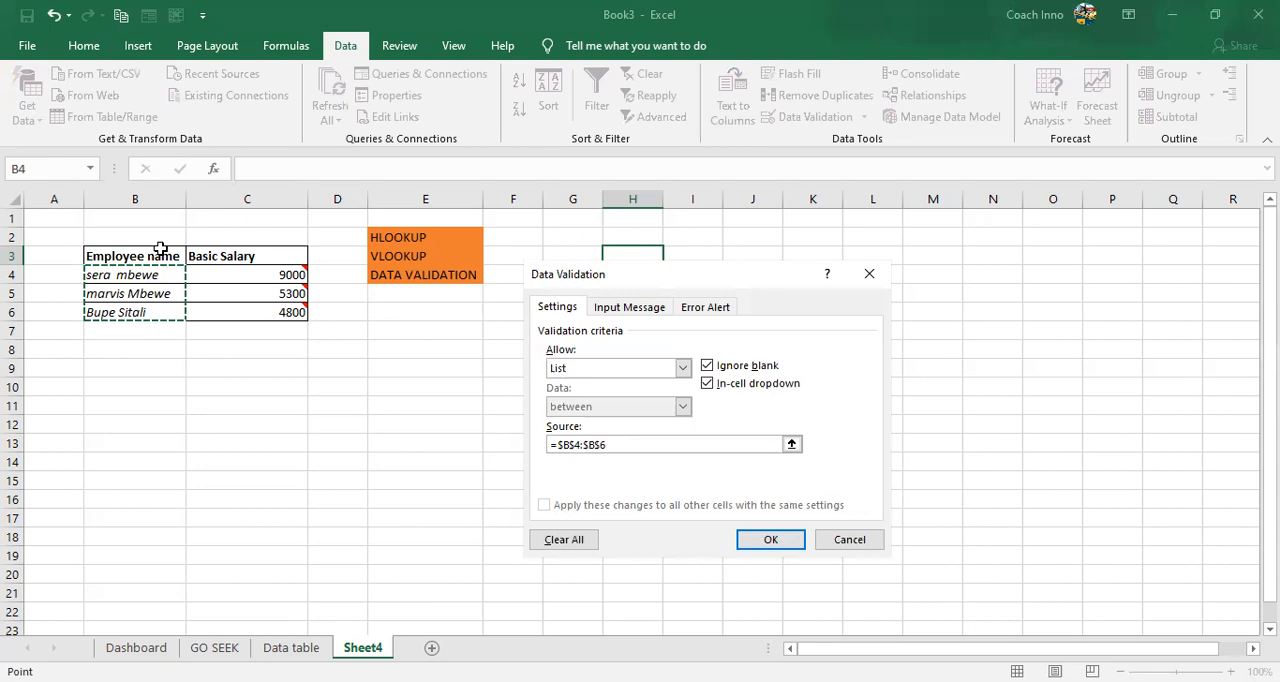
key(Return)
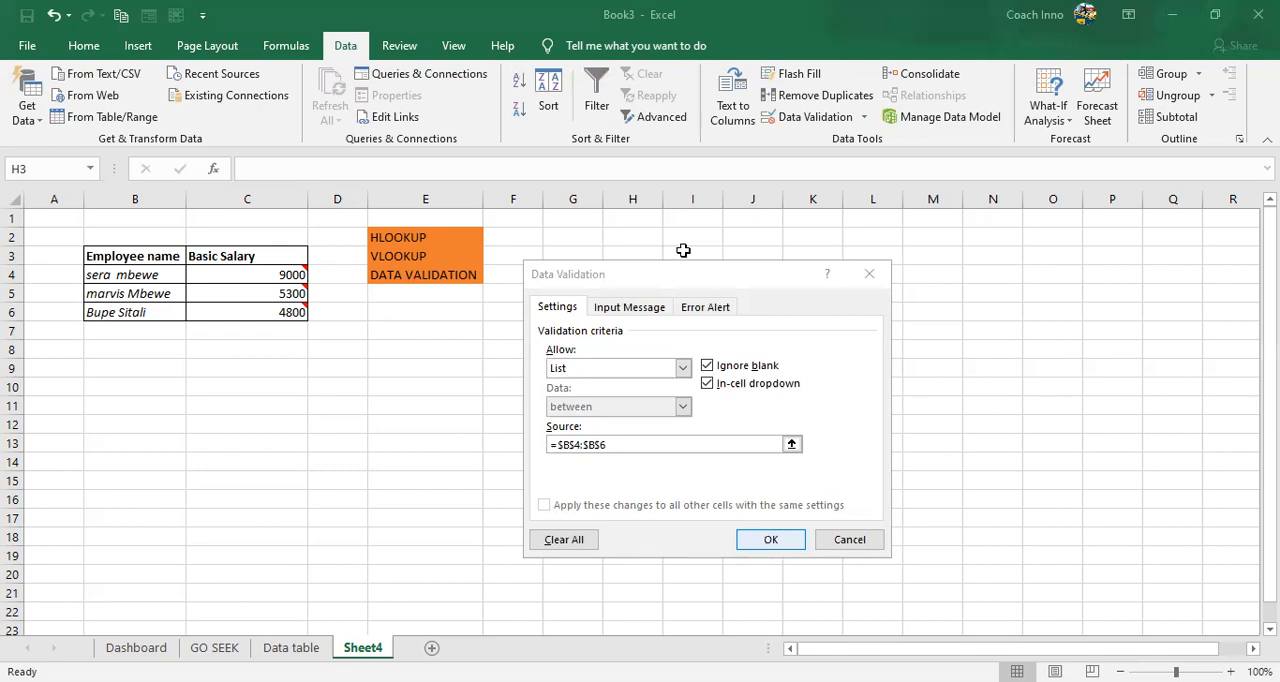
key(Return)
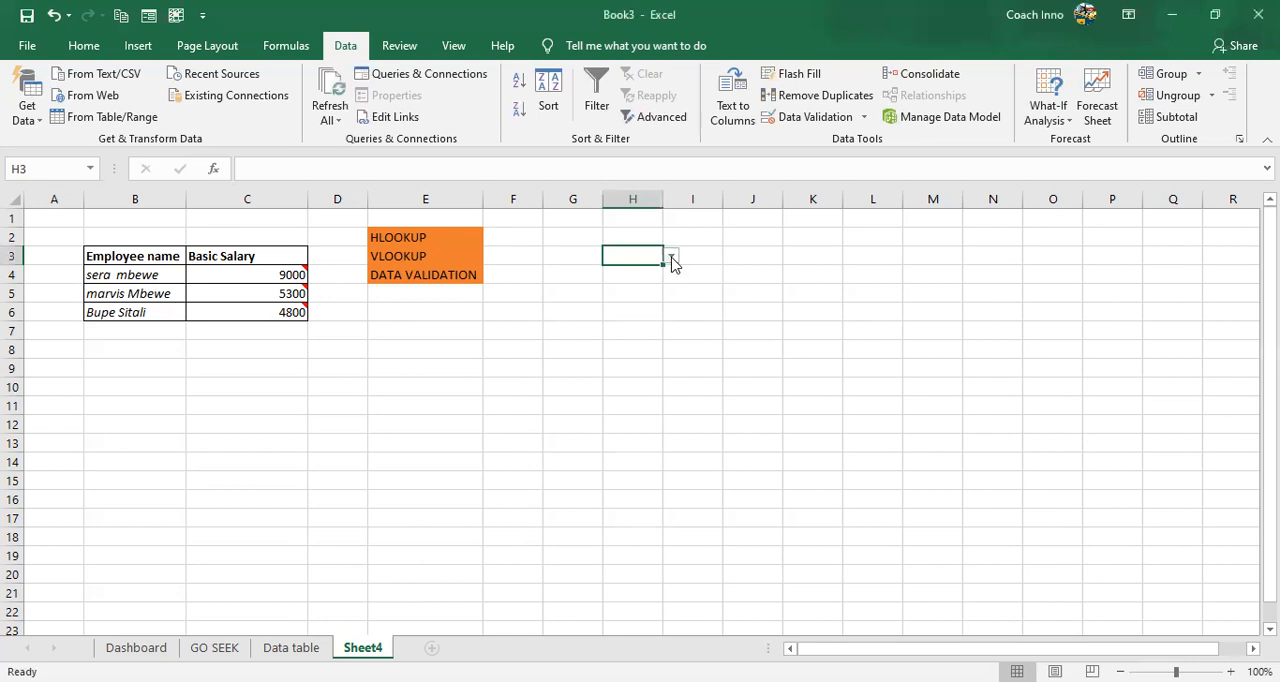
- Choose the second employee's name from the dropdown in H3 and auto-fit the width of column H
click(671, 258)
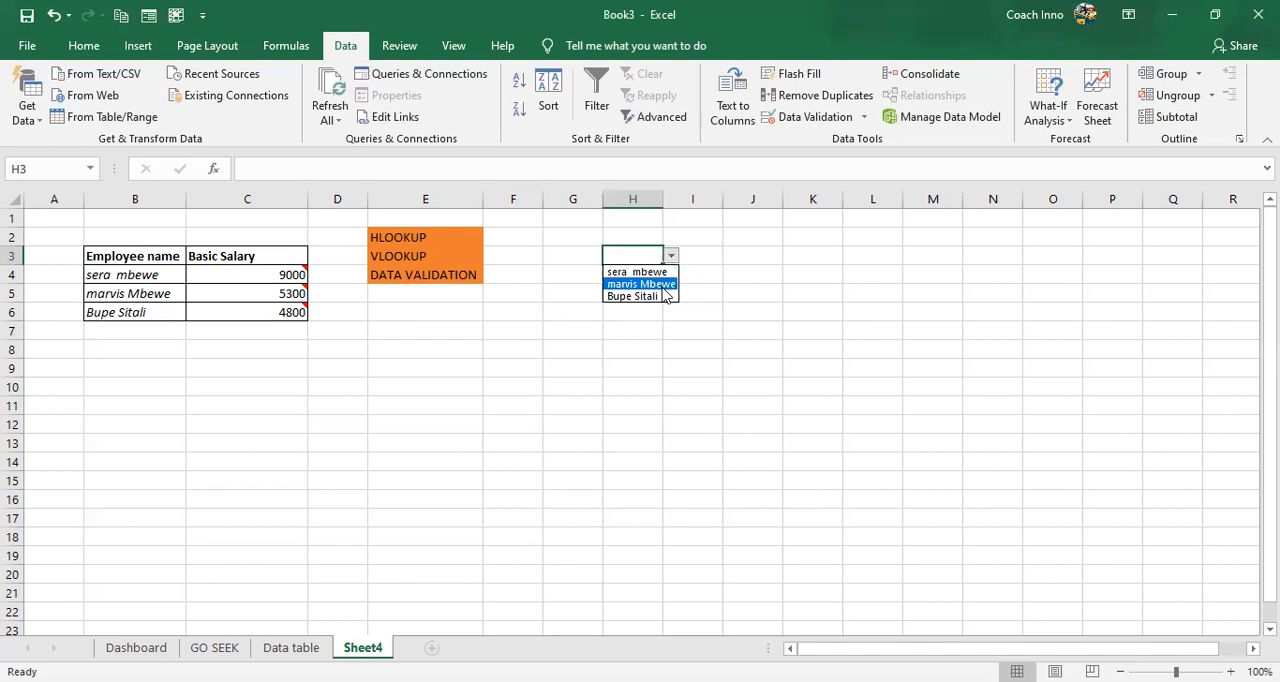
key(Return)
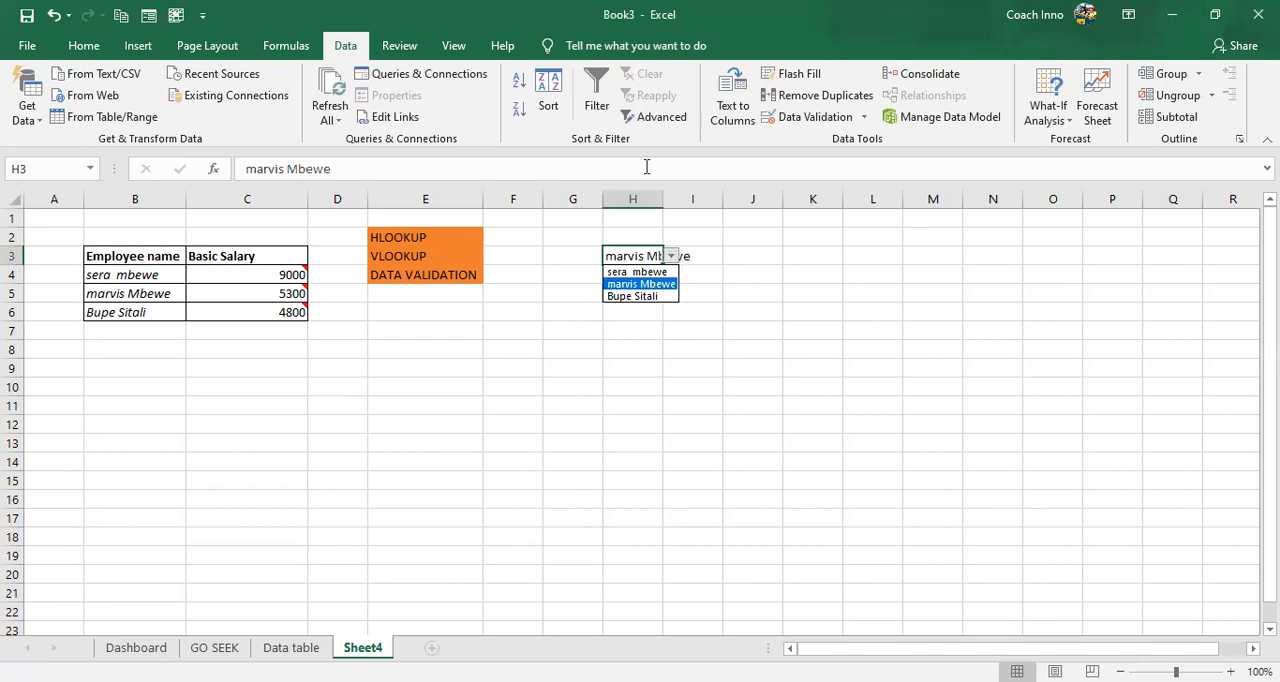
click(658, 198)
double_click(658, 198)
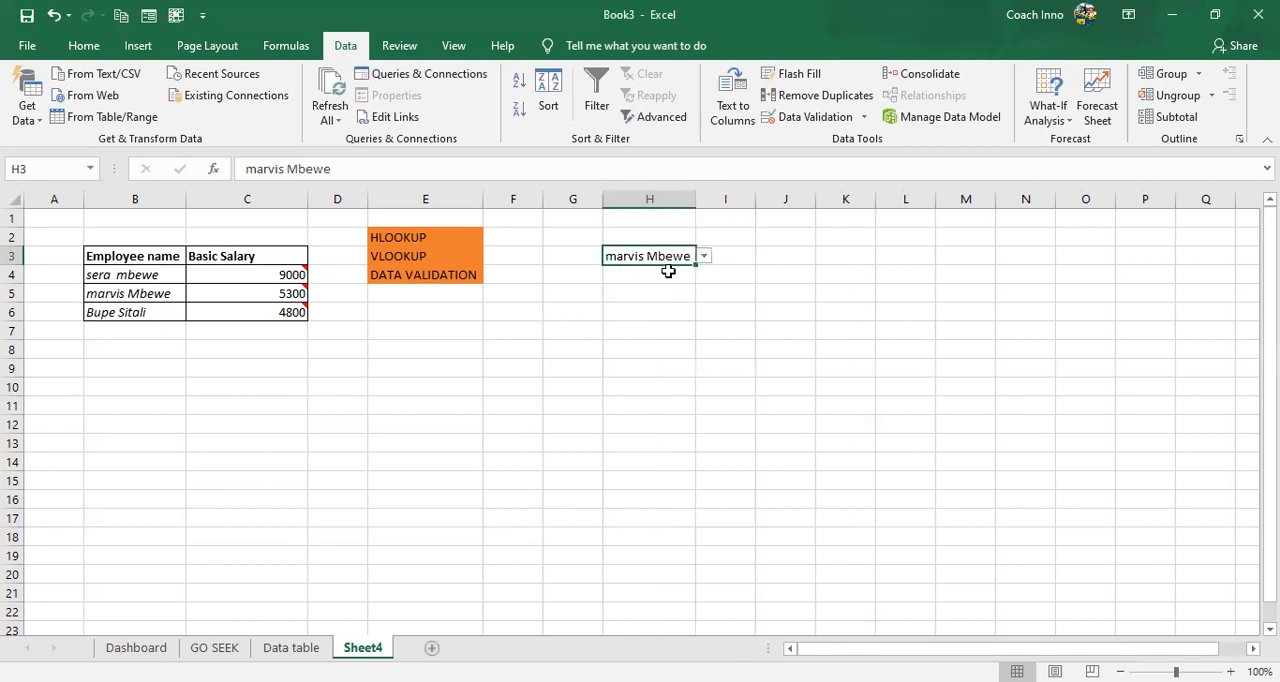
- Examine the employee names offered by the dropdown list in cell H3
click(668, 271)
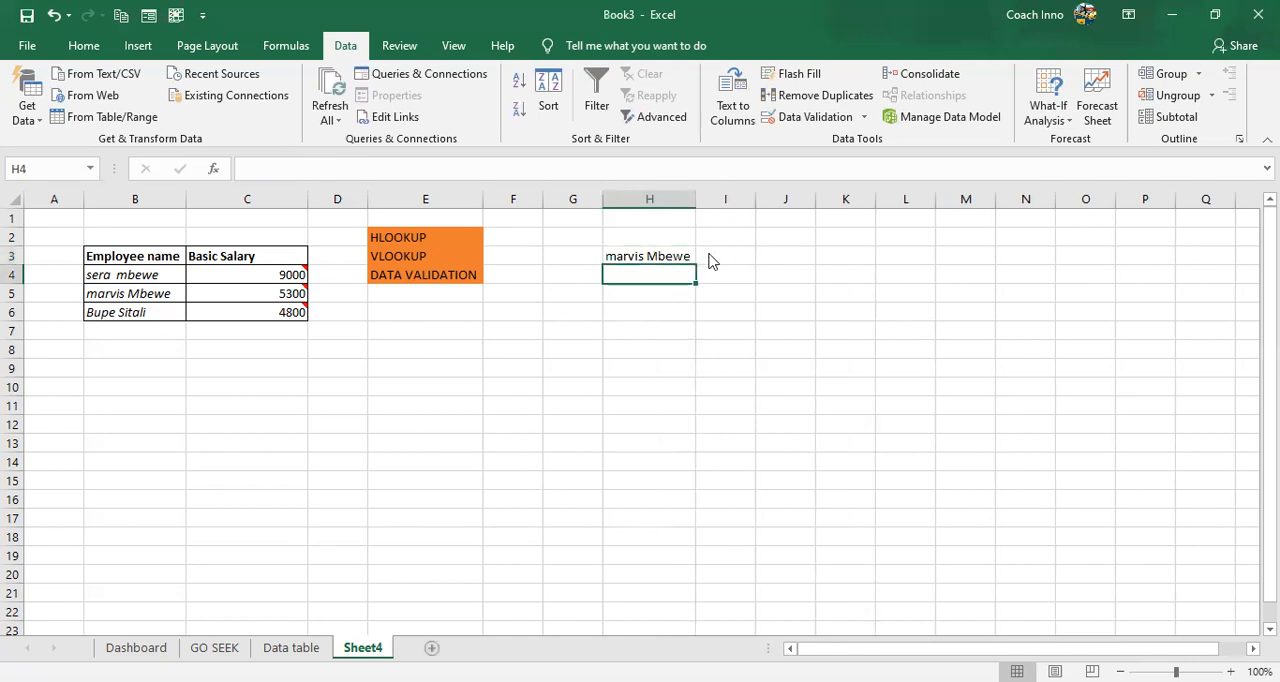
key(Up)
click(704, 257)
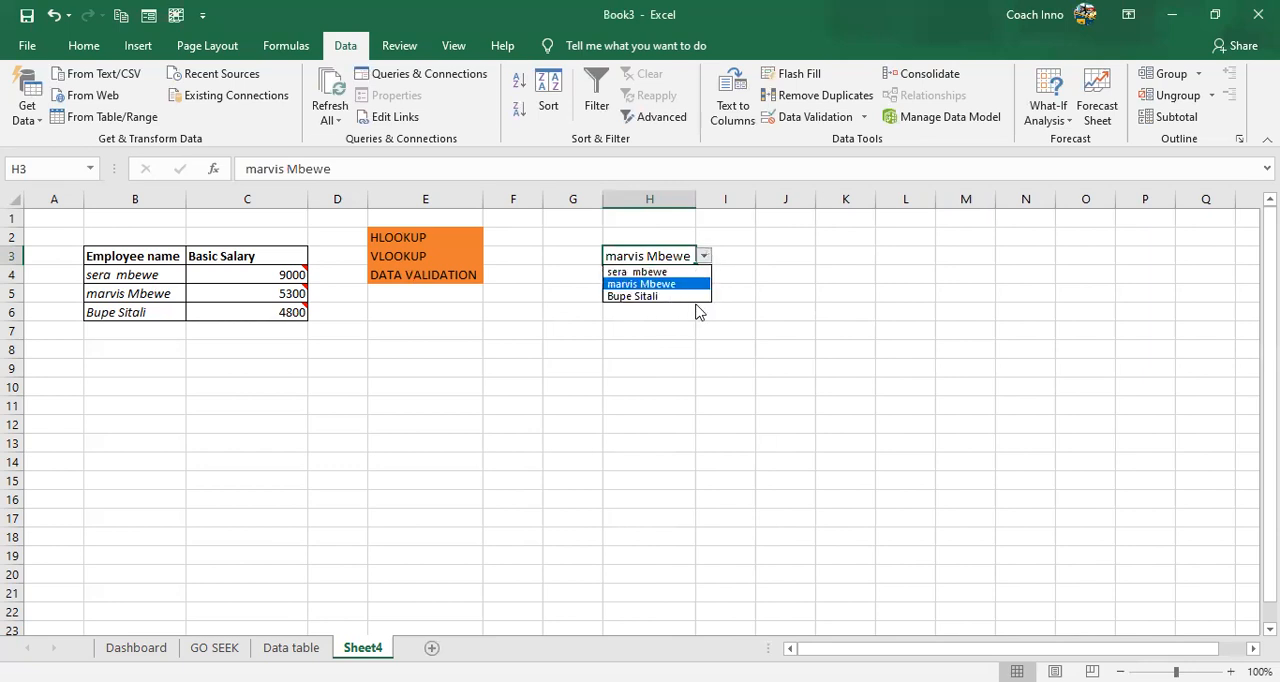
key(Down)
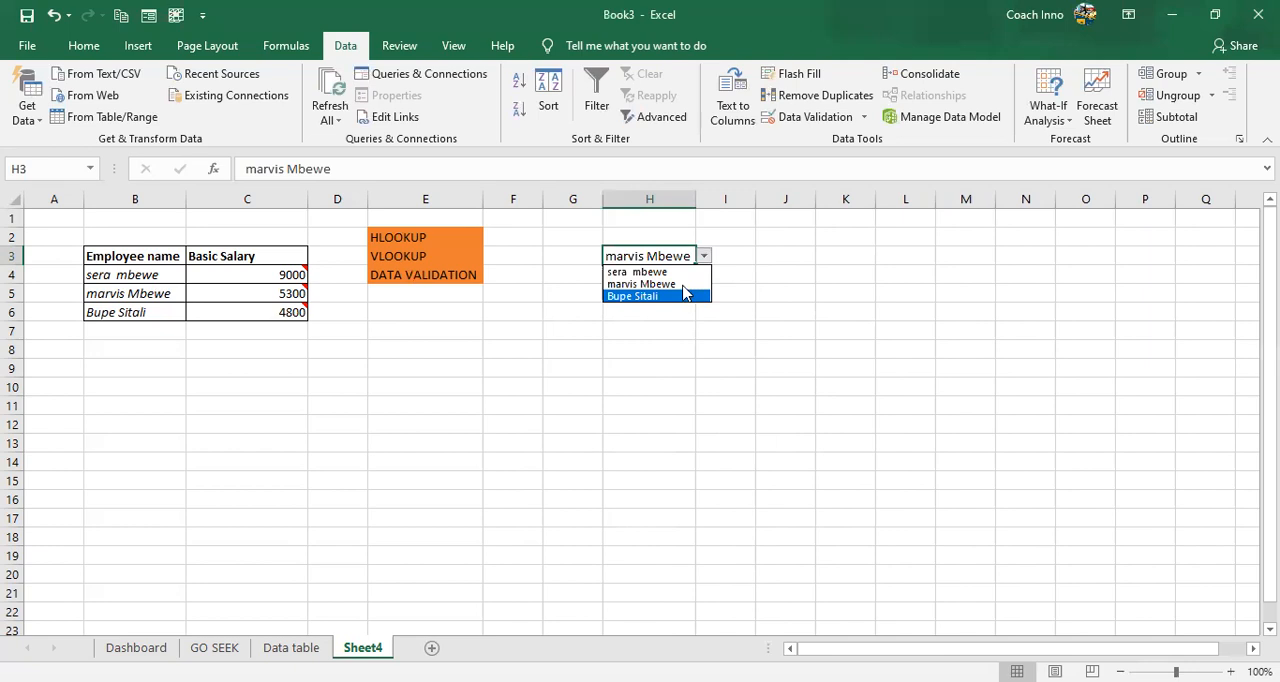
key(Up)
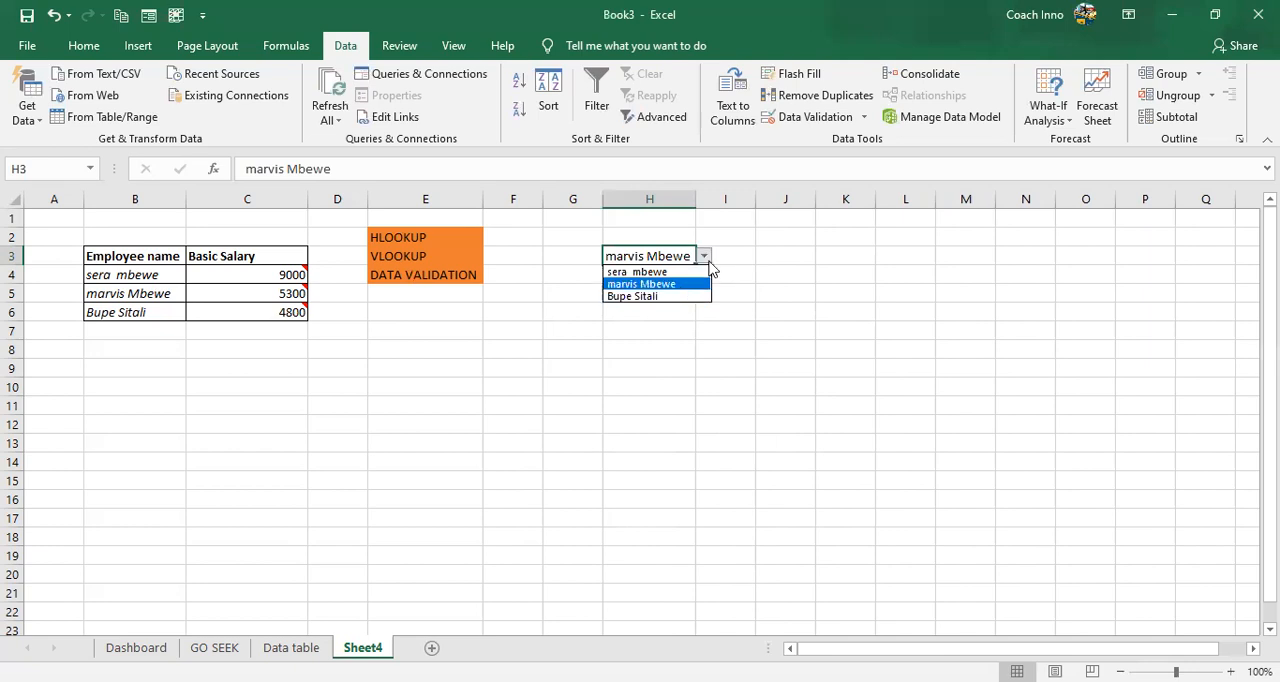
key(Return)
click(706, 261)
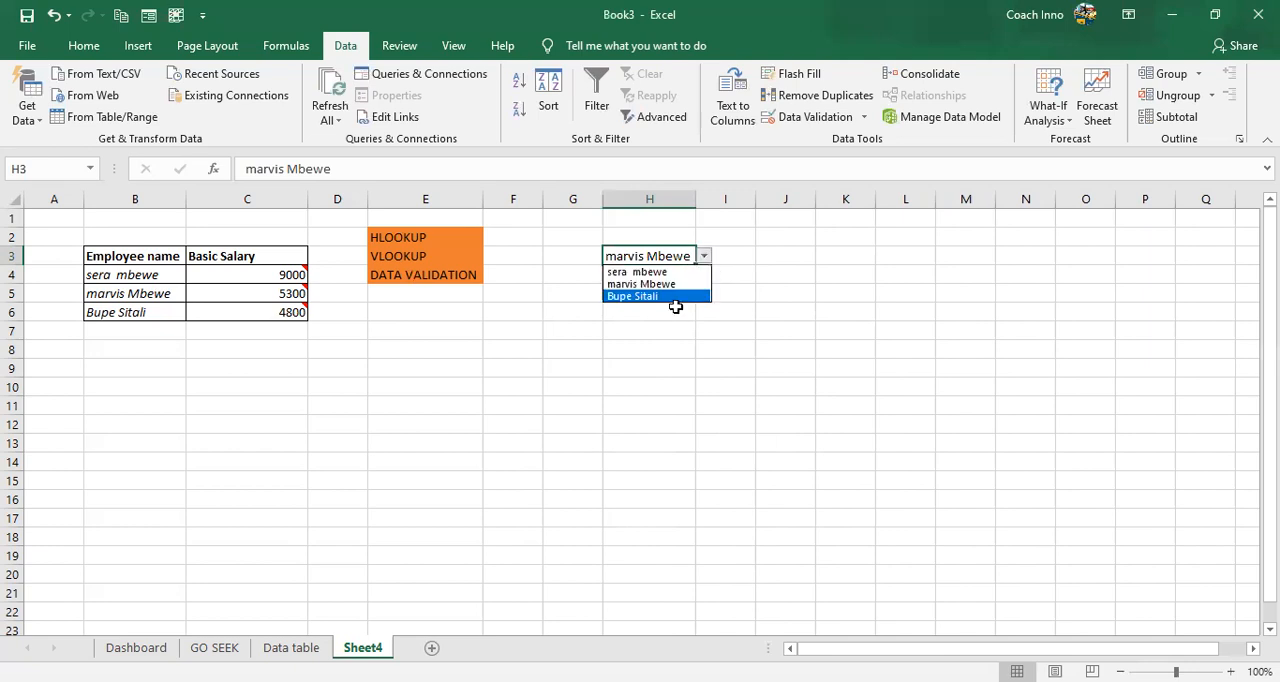
click(671, 301)
click(670, 305)
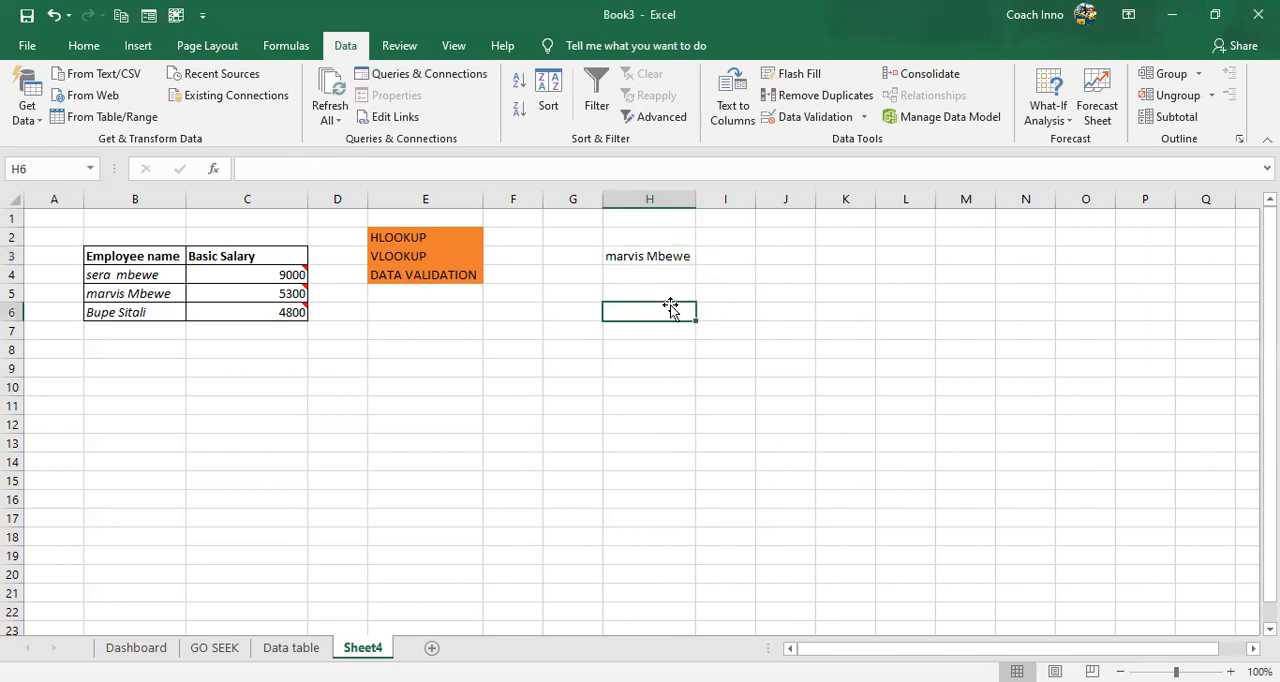
- Choose the third employee's name from the dropdown in H3 and recheck the list options
click(685, 256)
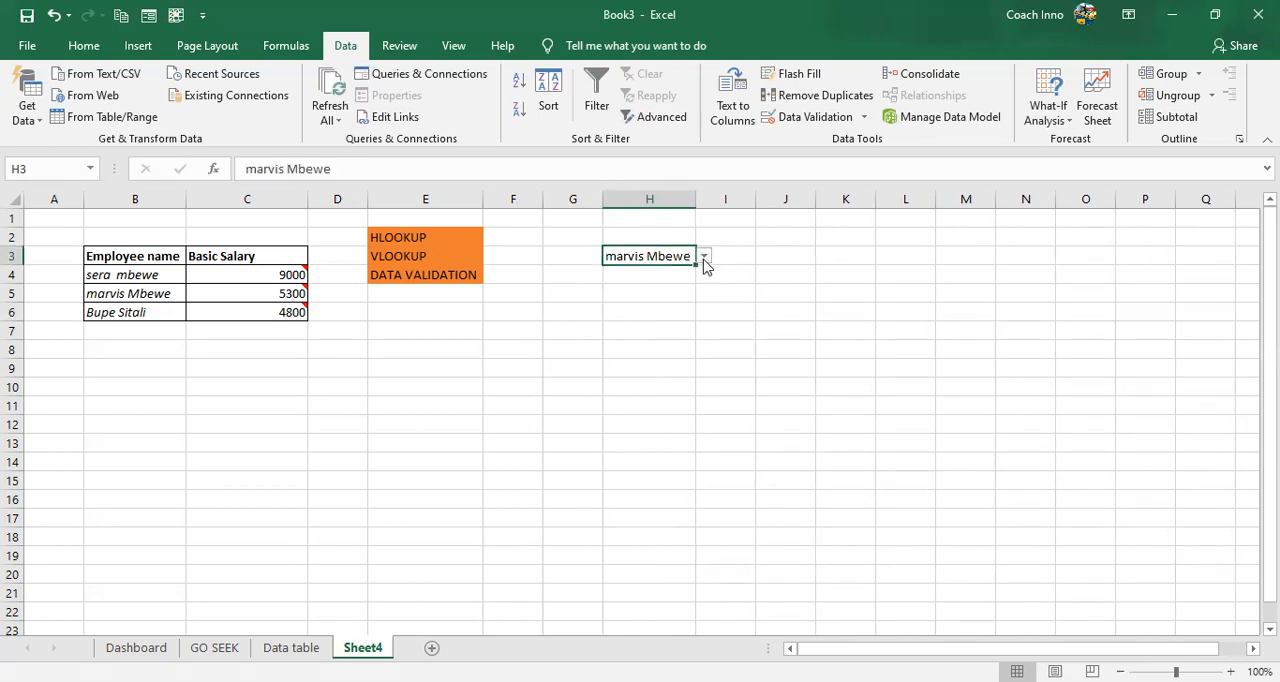
click(705, 257)
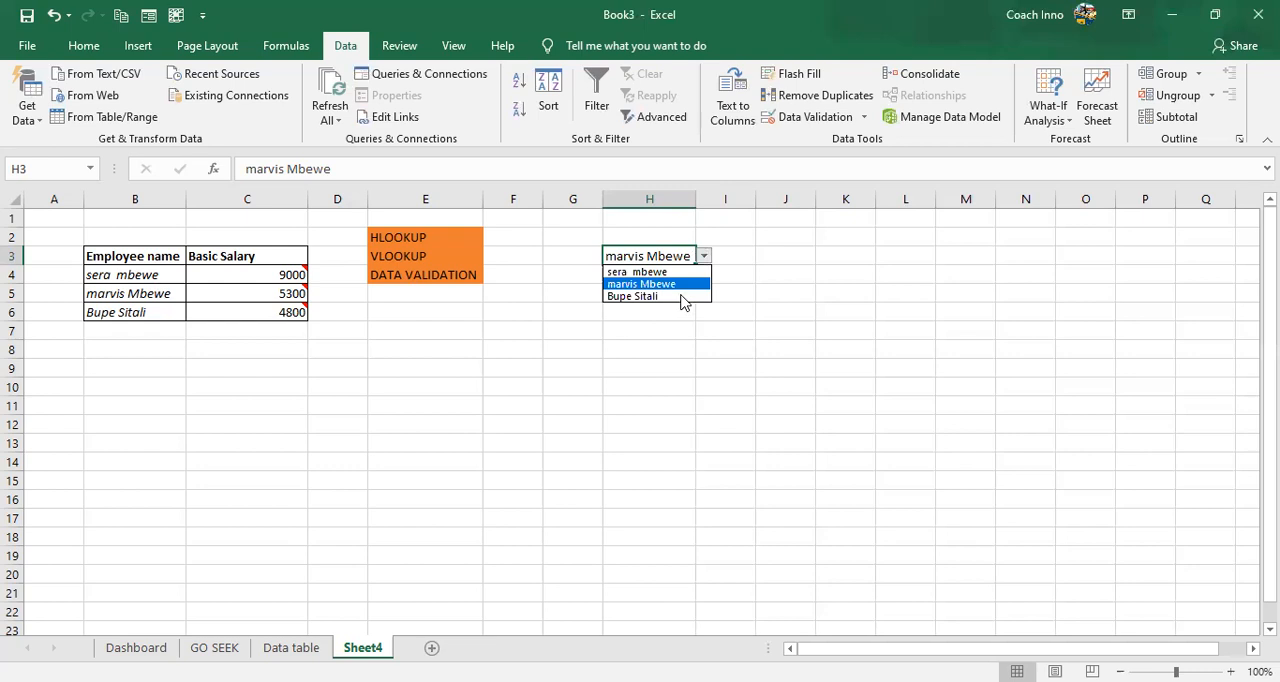
click(684, 298)
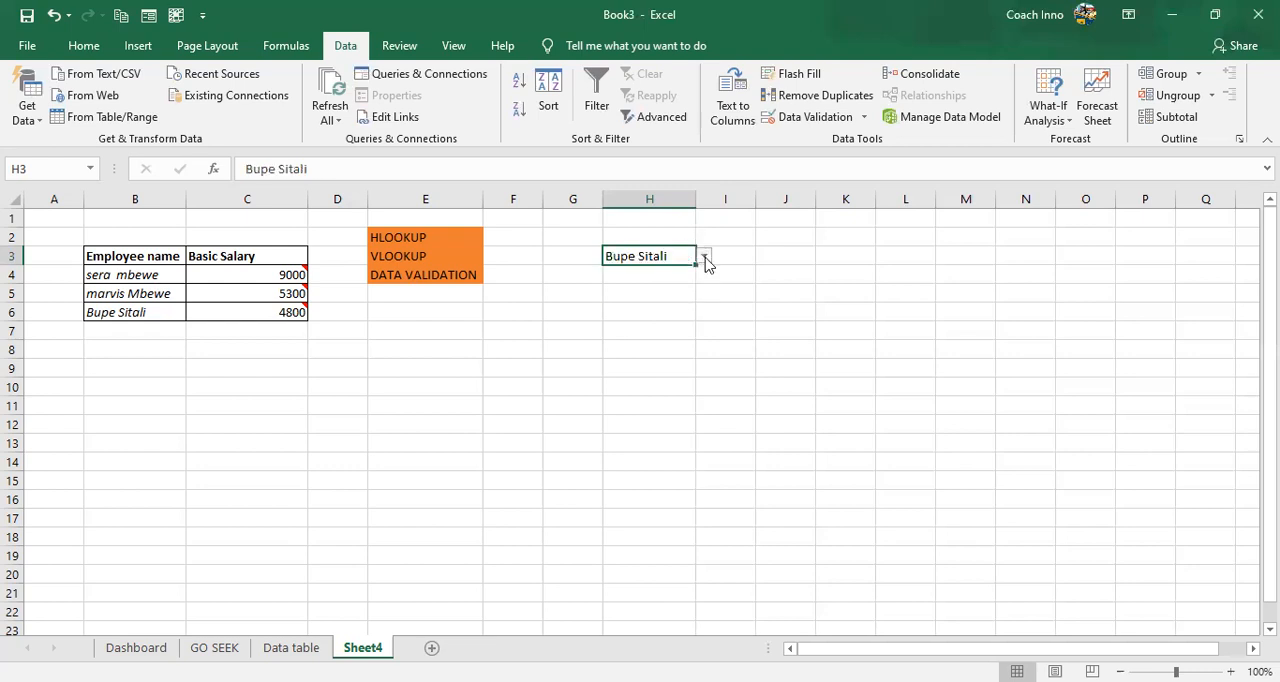
click(705, 258)
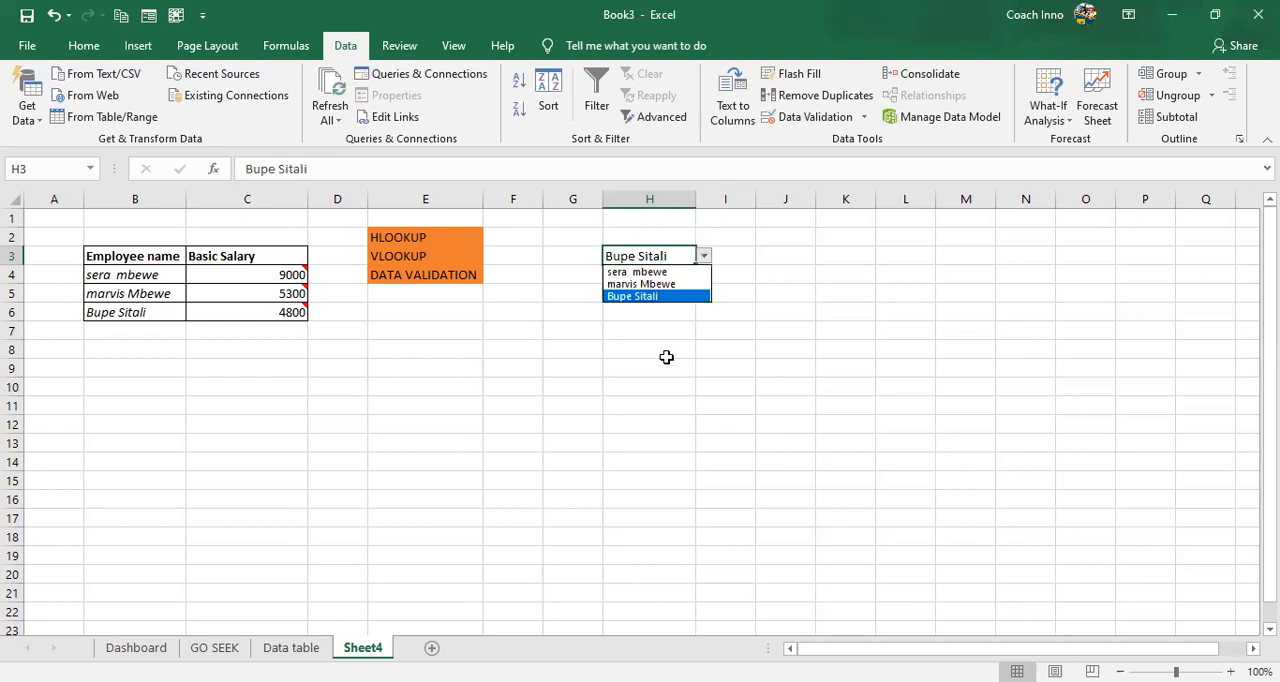
key(Escape)
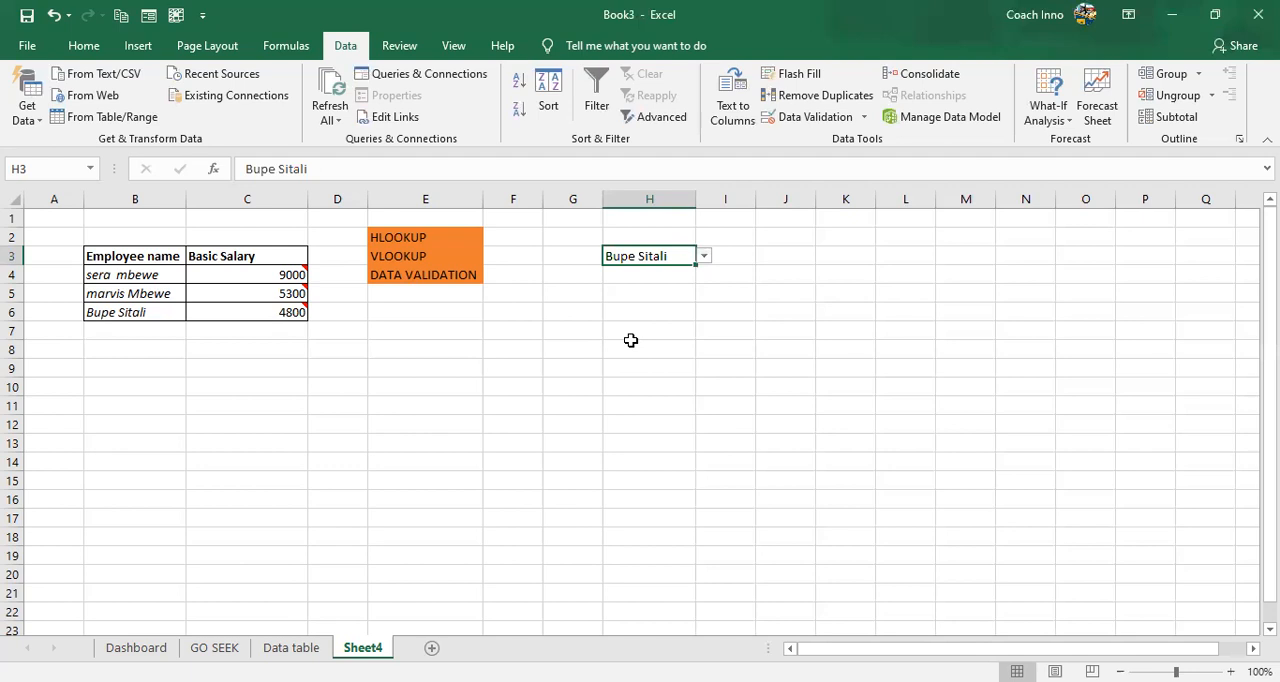
click(733, 255)
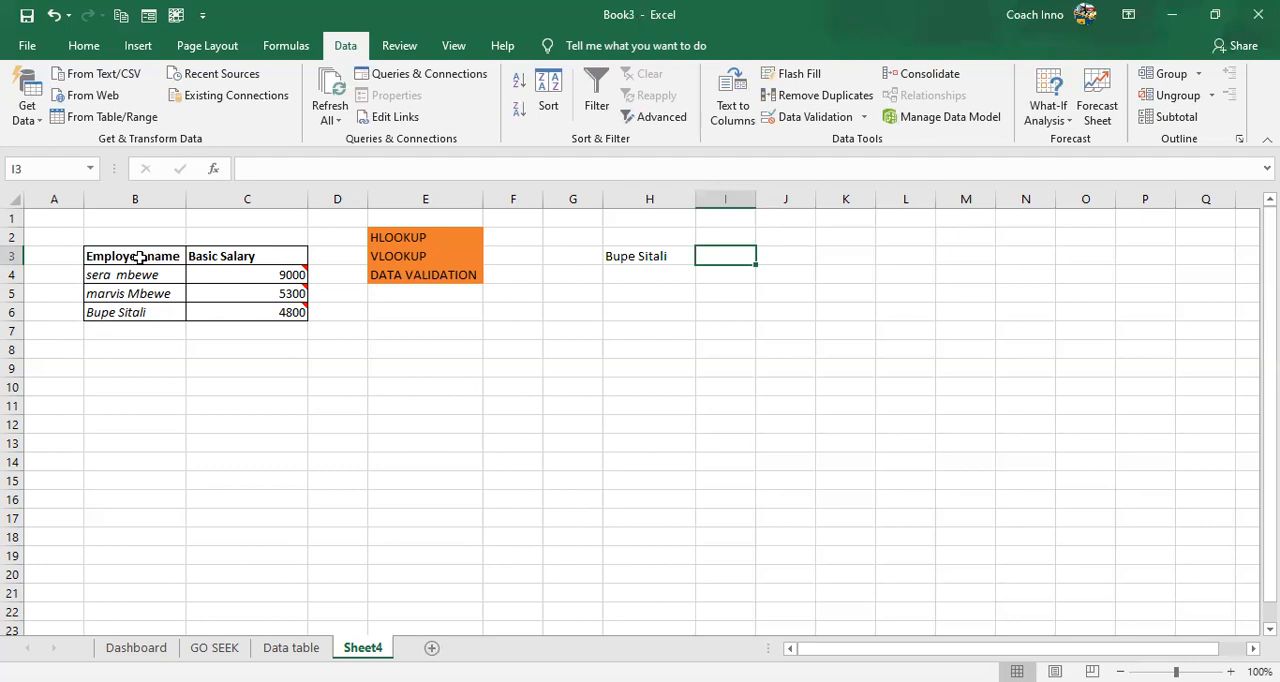
- Define the workbook-scoped name "payroll" for the employee table range B3:C6, including its headers
drag(138, 256, 244, 309)
mouse_move(244, 309)
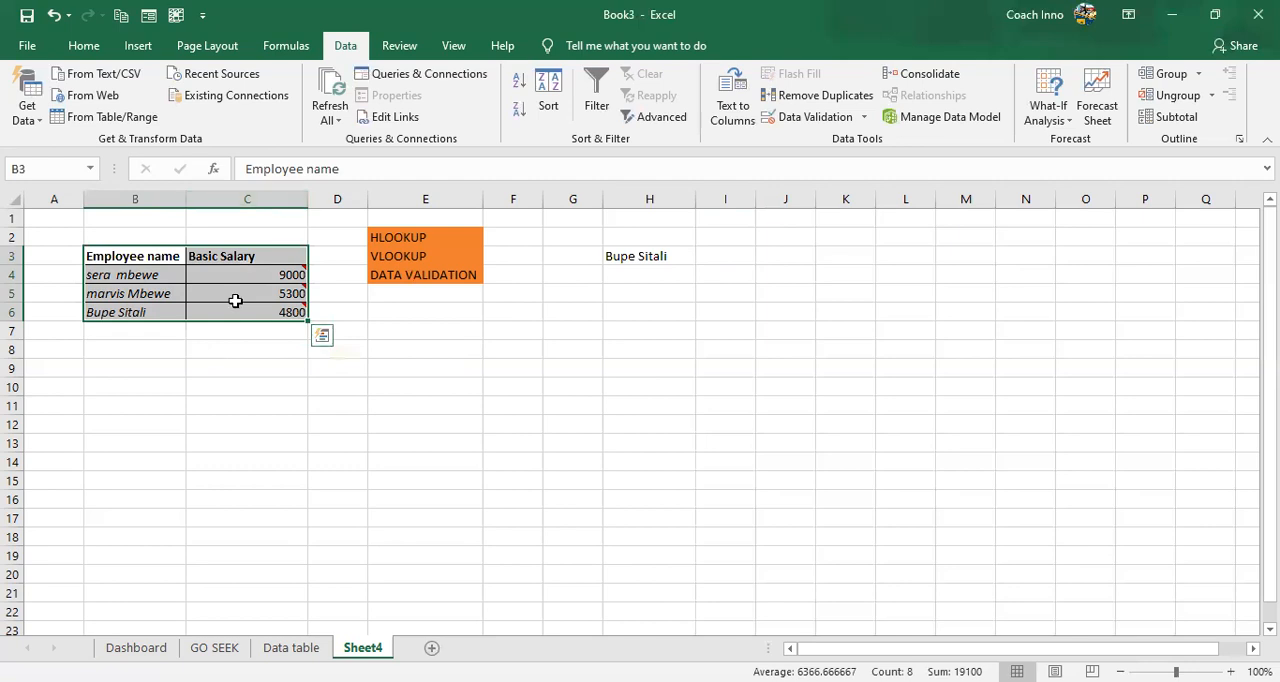
click(287, 47)
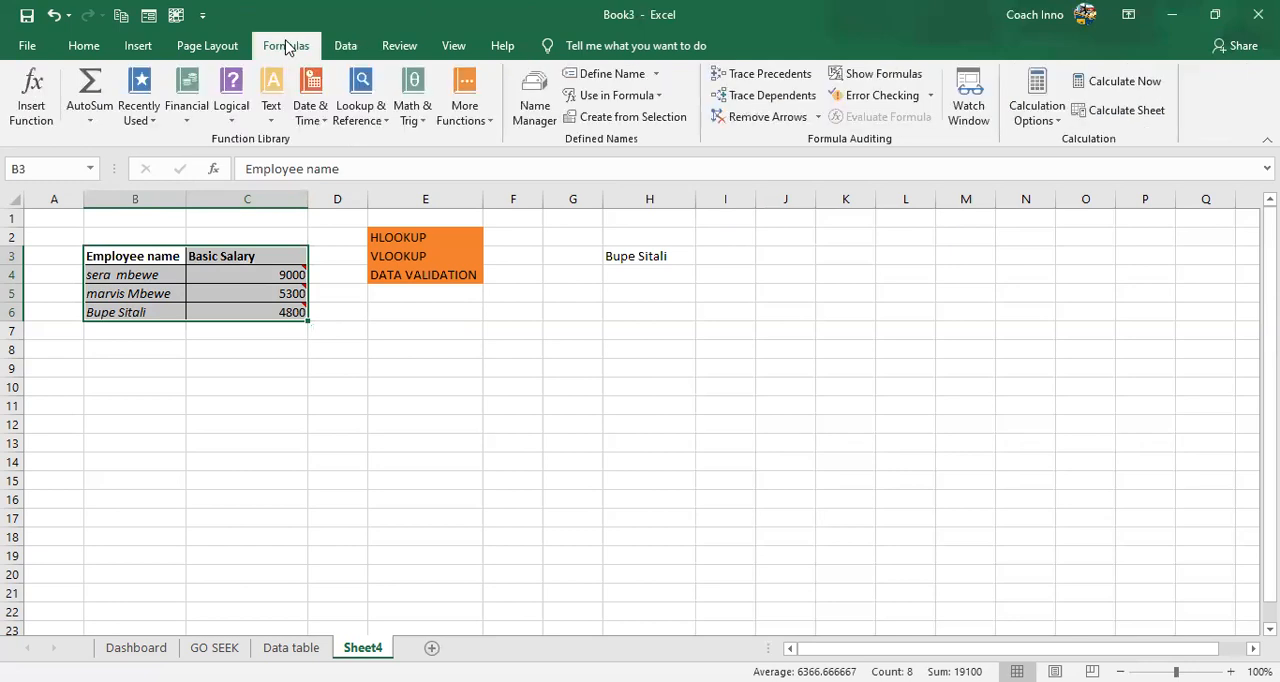
click(590, 80)
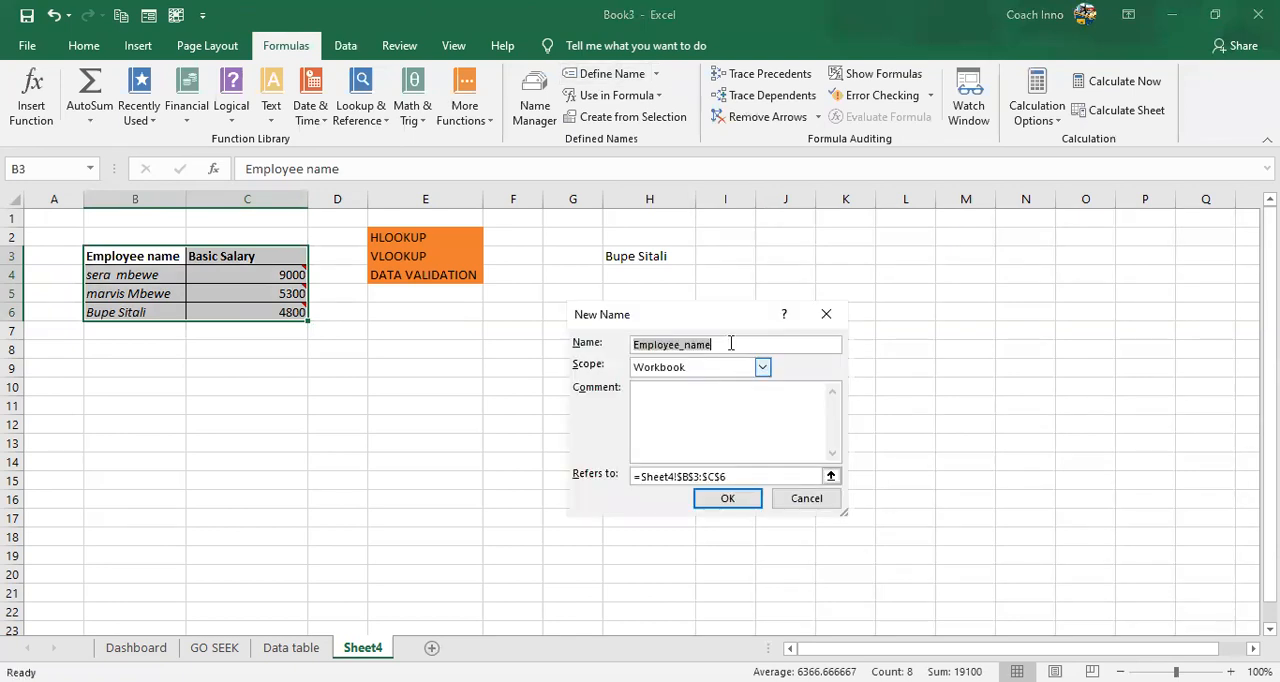
key(BackSpace)
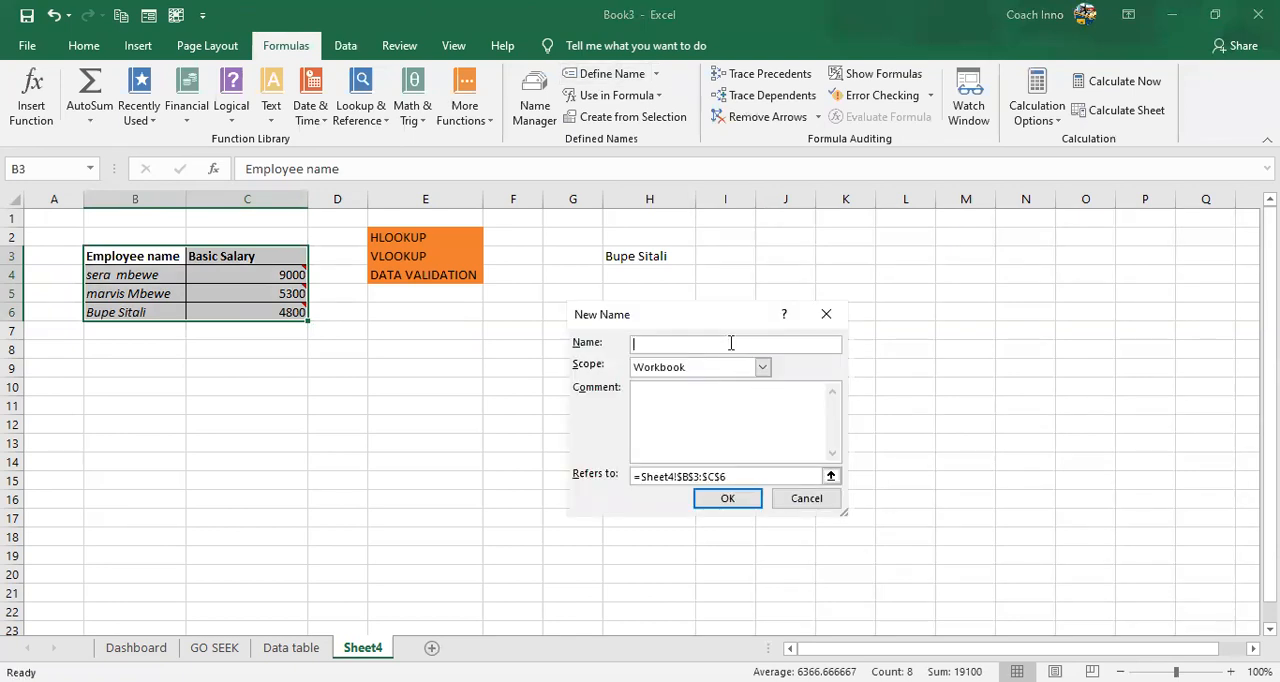
text(payroll)
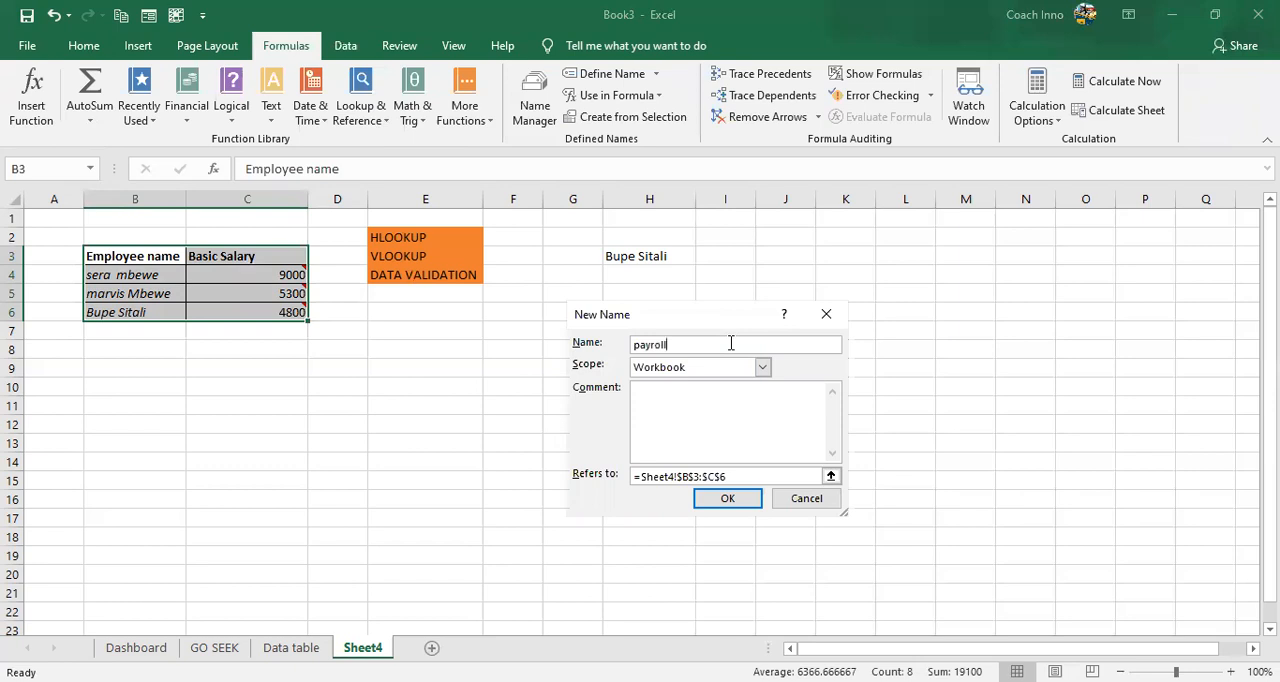
click(729, 499)
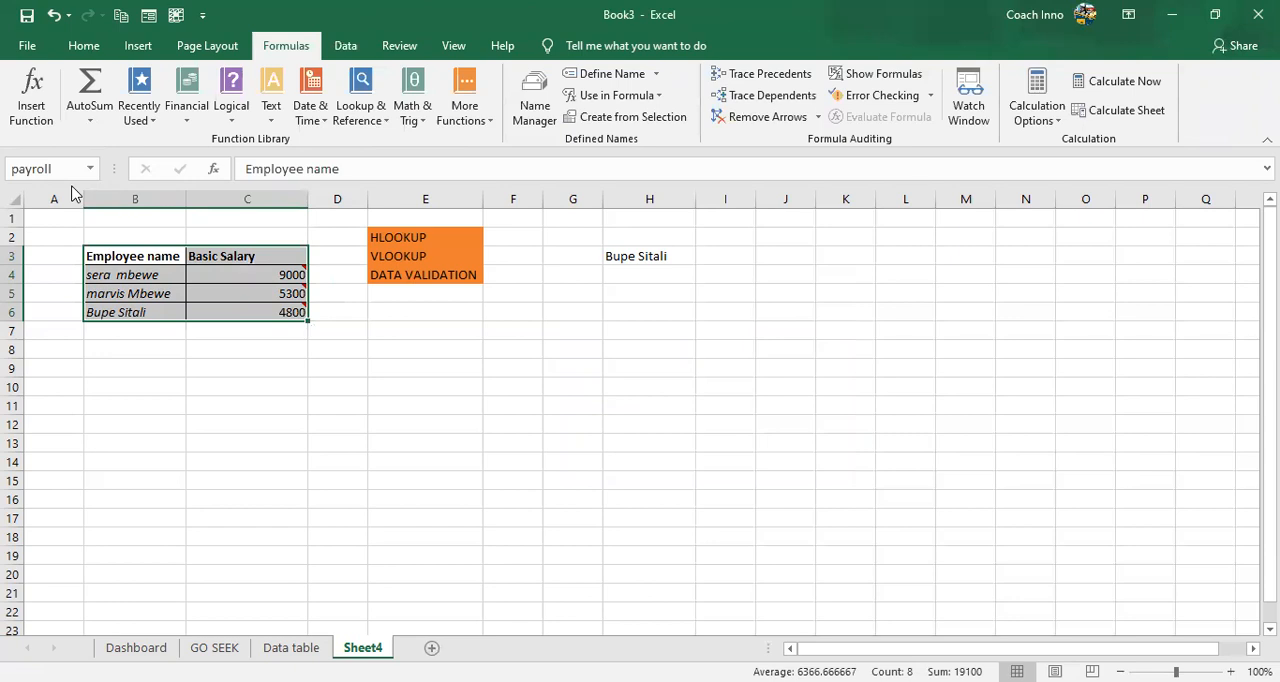
click(293, 384)
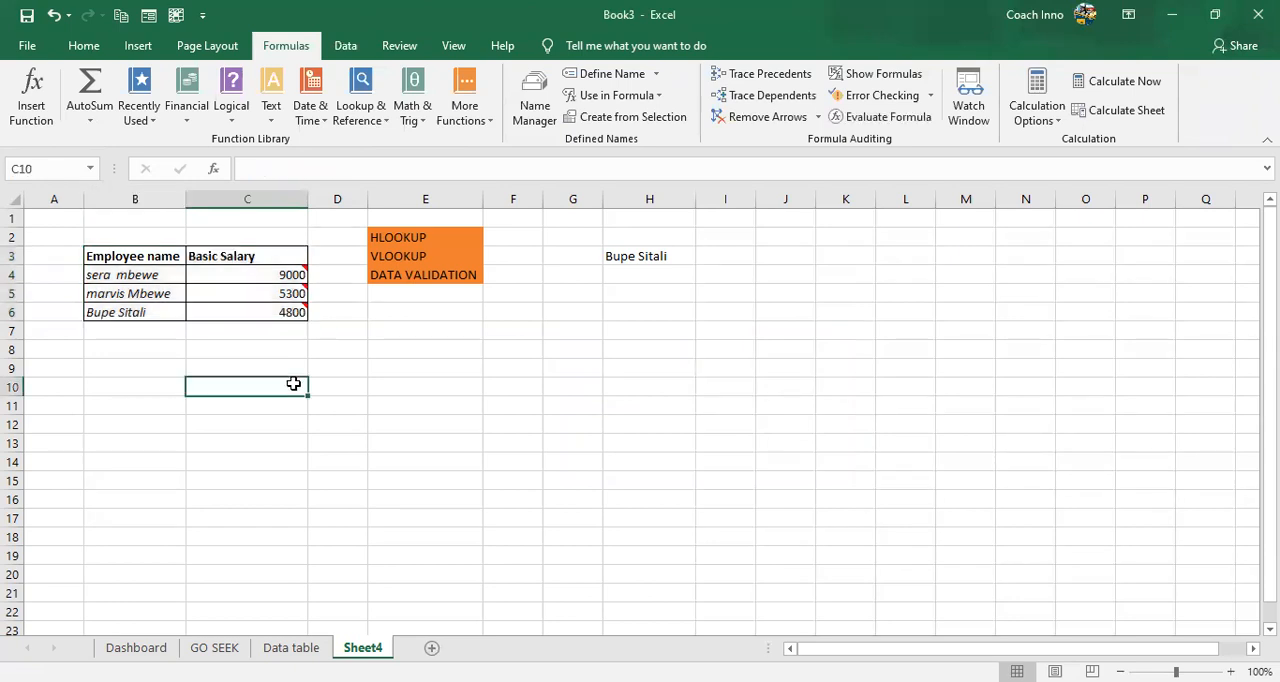
- Copy the "Employee name" header from B3 into H2 above the dropdown cell
click(709, 253)
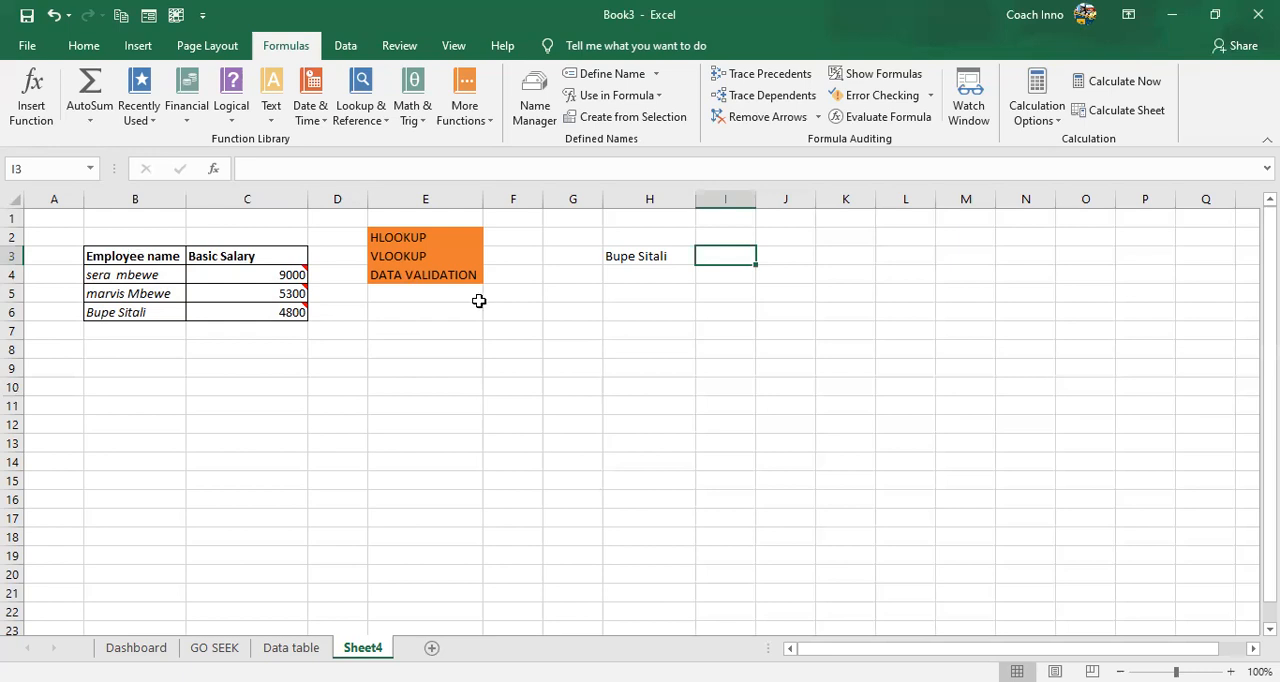
click(123, 256)
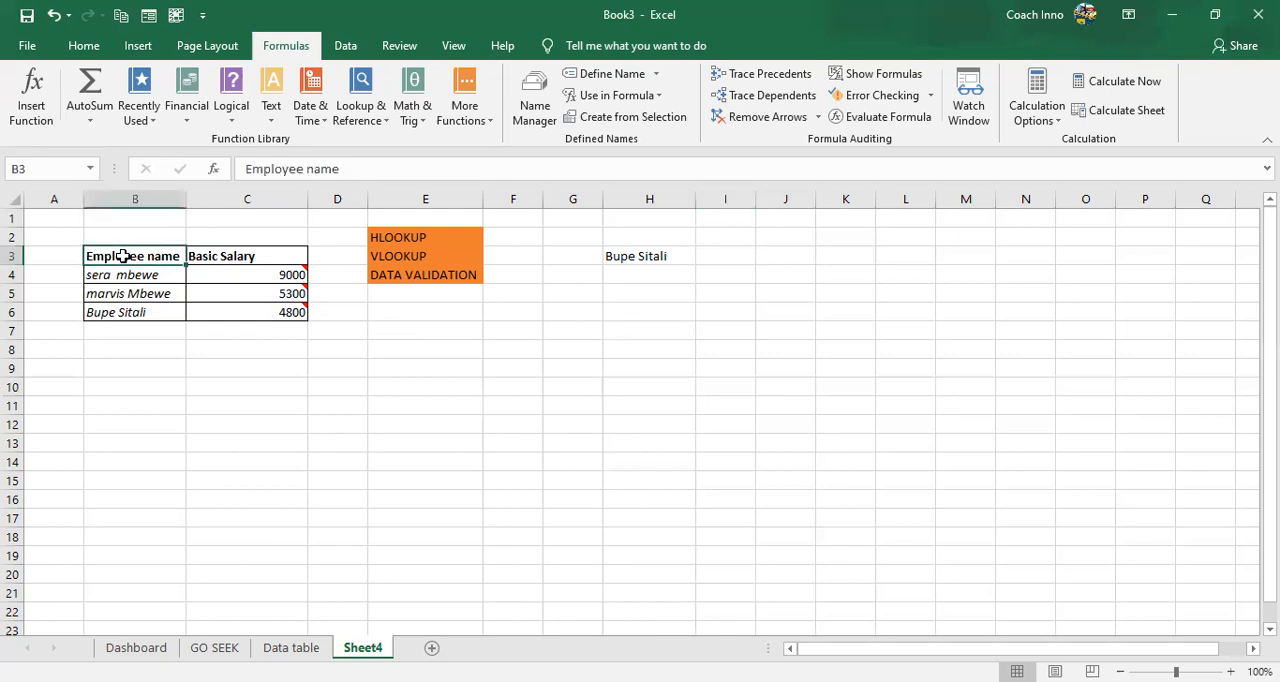
right_click(125, 257)
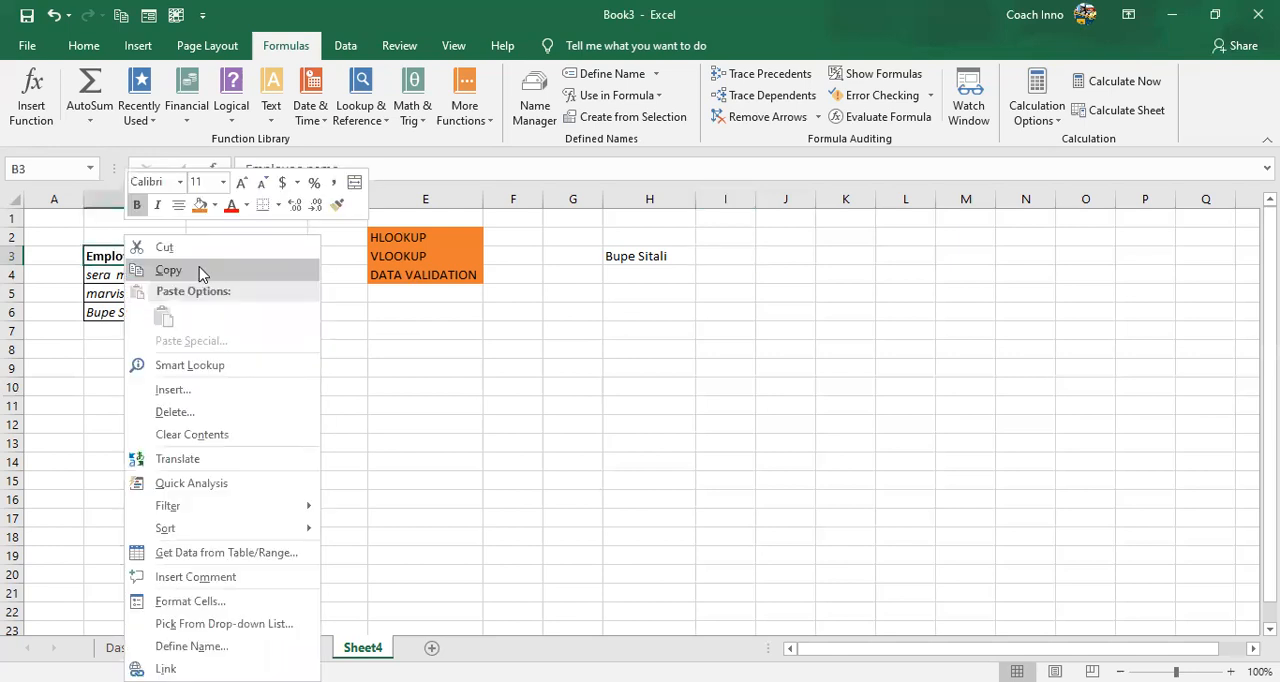
click(623, 236)
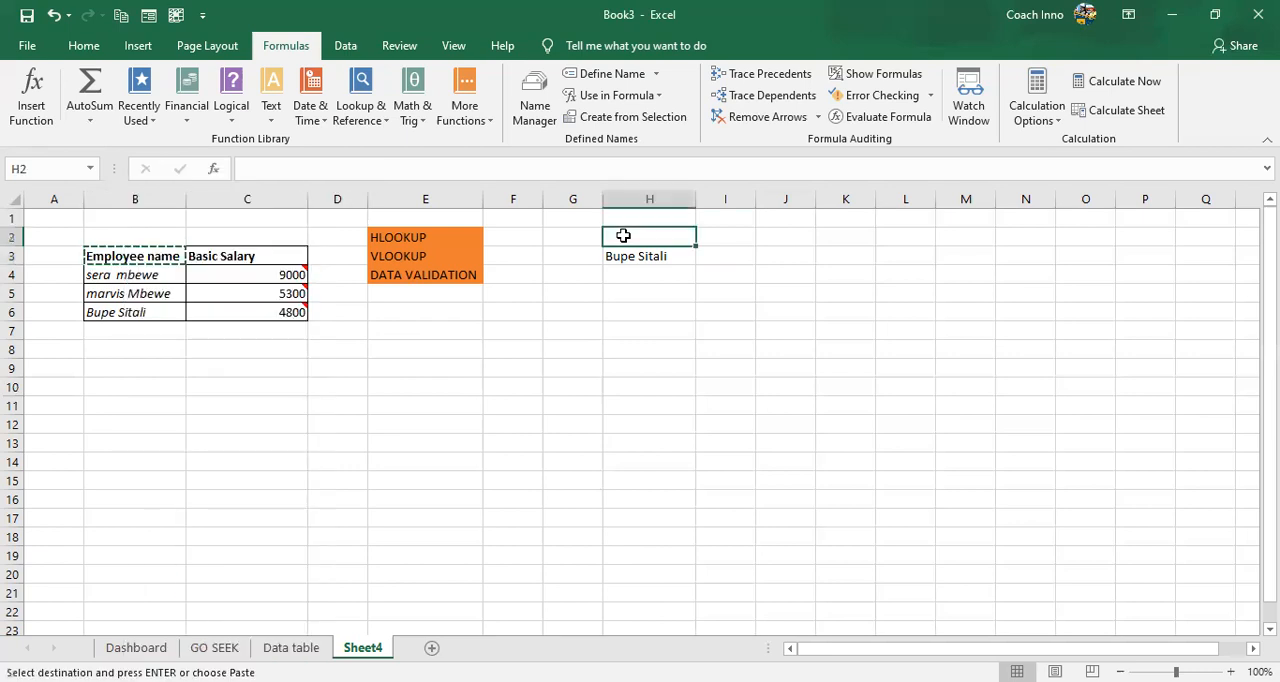
key(ctrl+v)
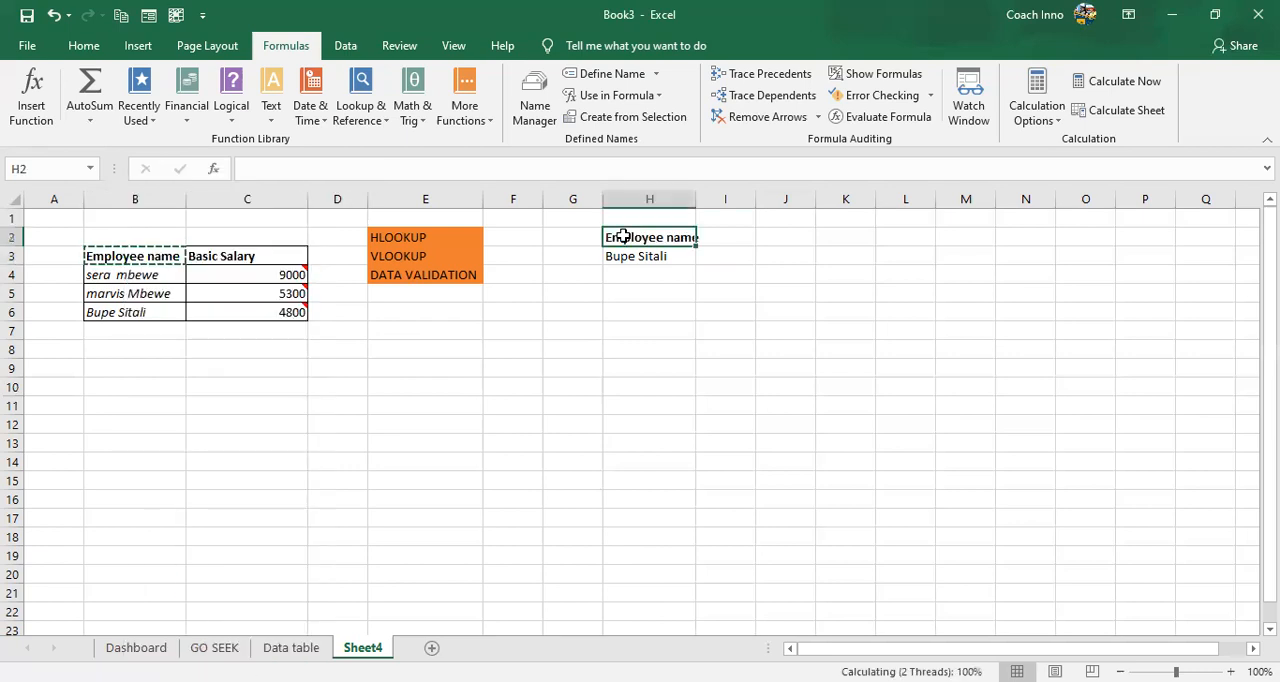
- Copy the "Basic Salary" header from C3 into I2 and auto-fit the widths of columns H and I
click(717, 237)
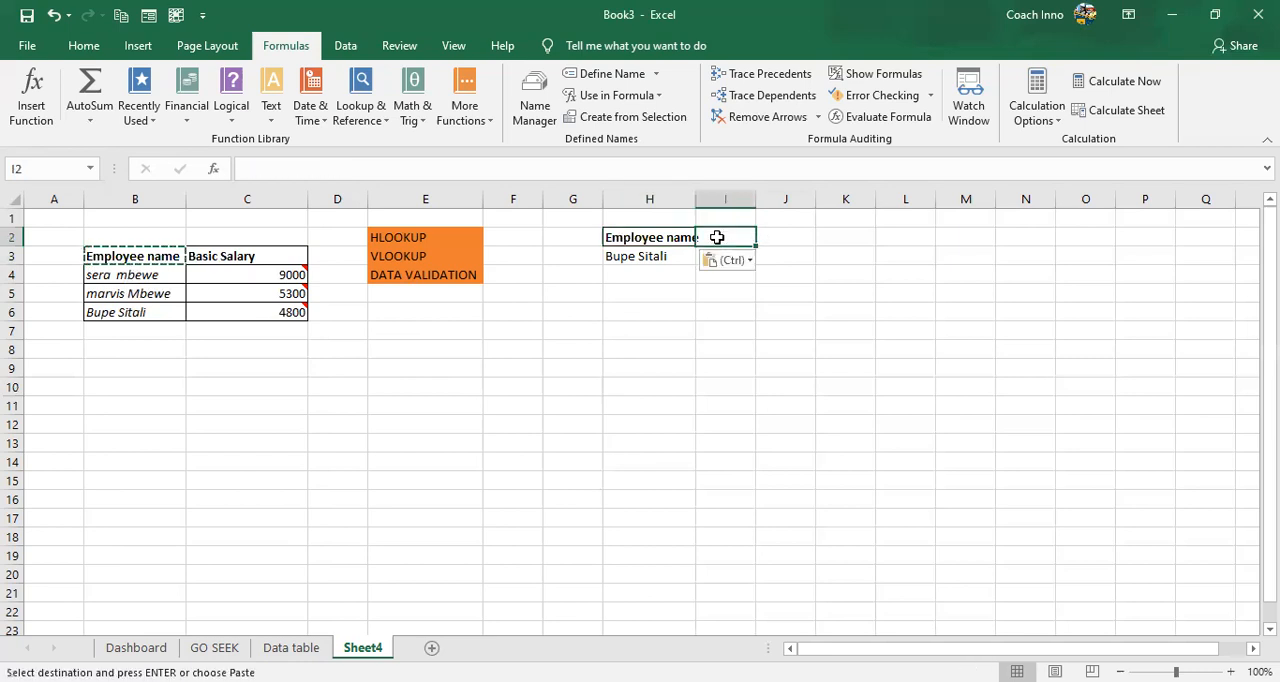
click(258, 254)
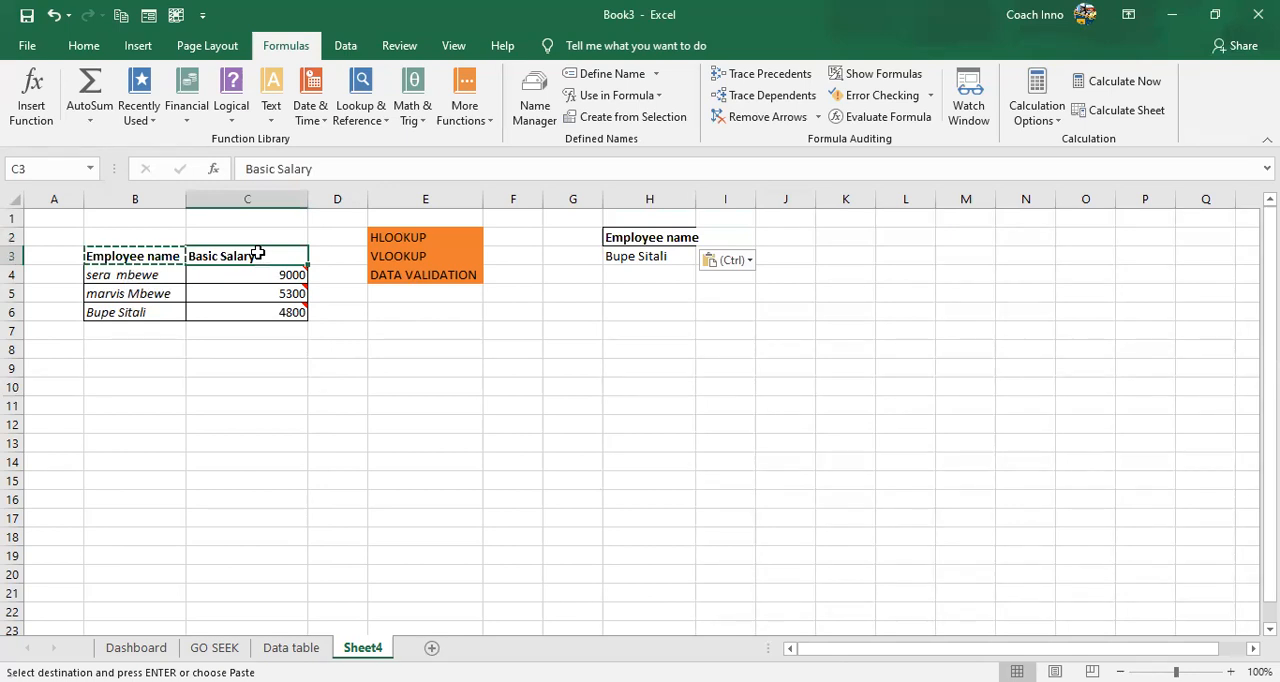
key(ctrl+c)
click(724, 237)
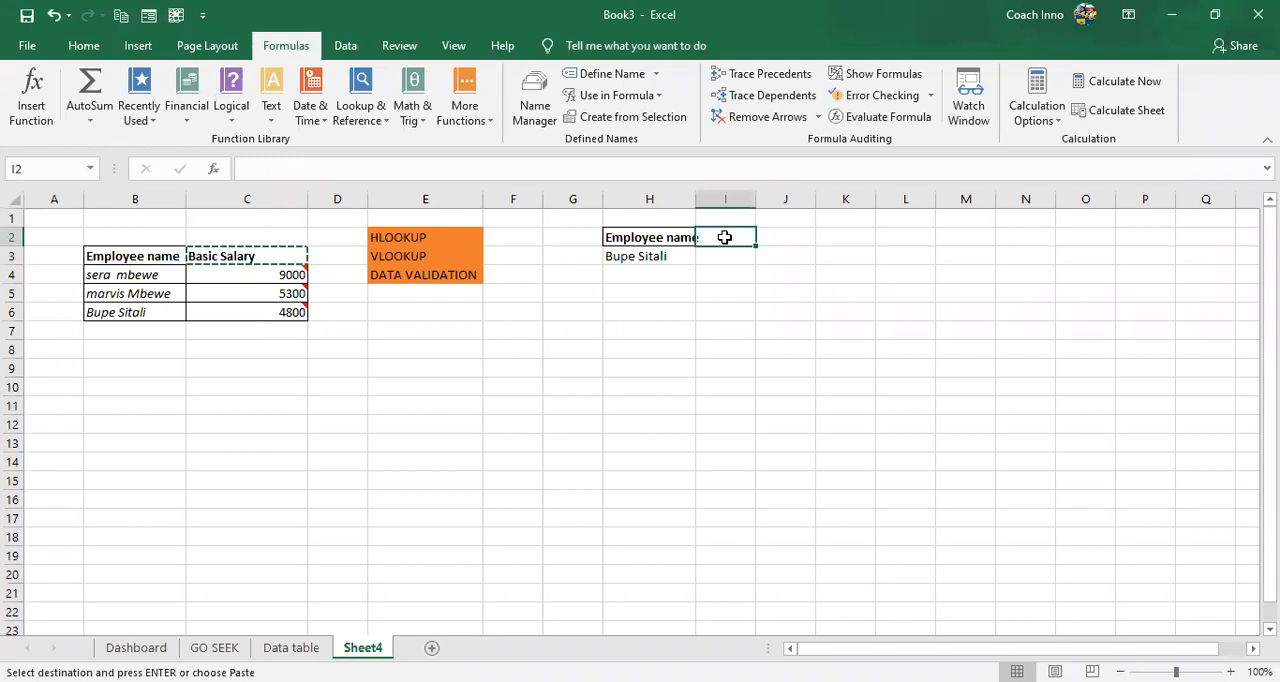
key(ctrl+v)
click(665, 276)
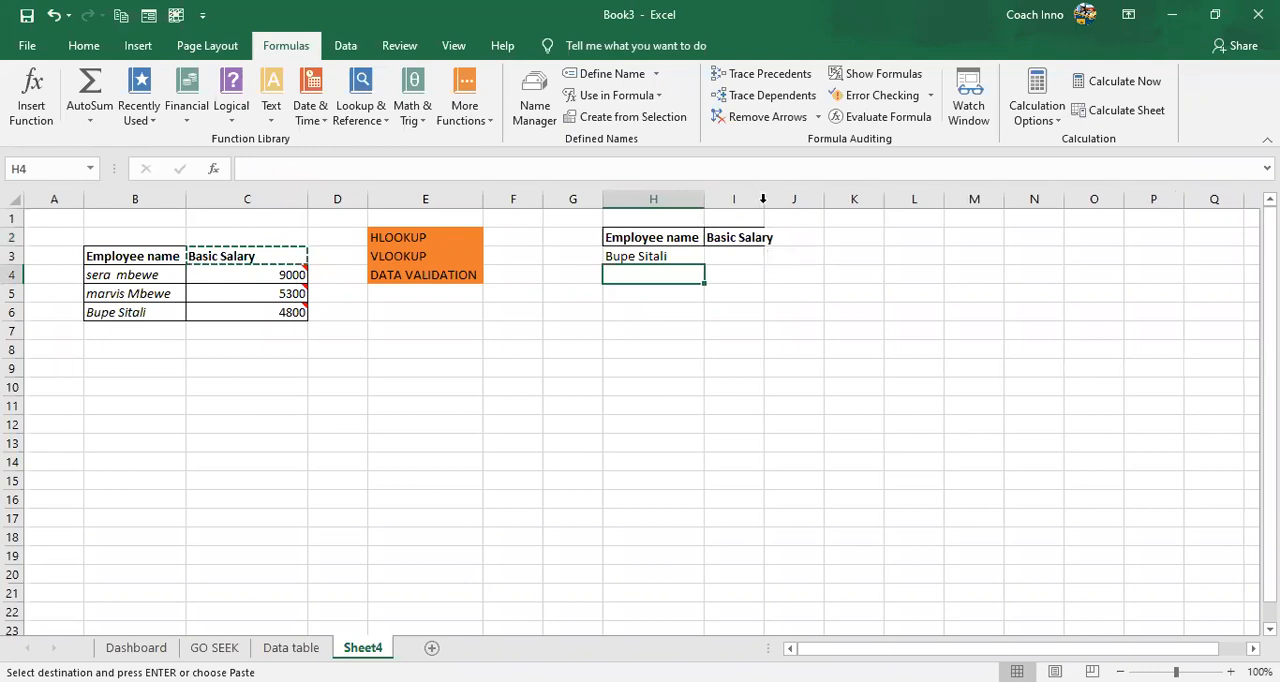
click(726, 261)
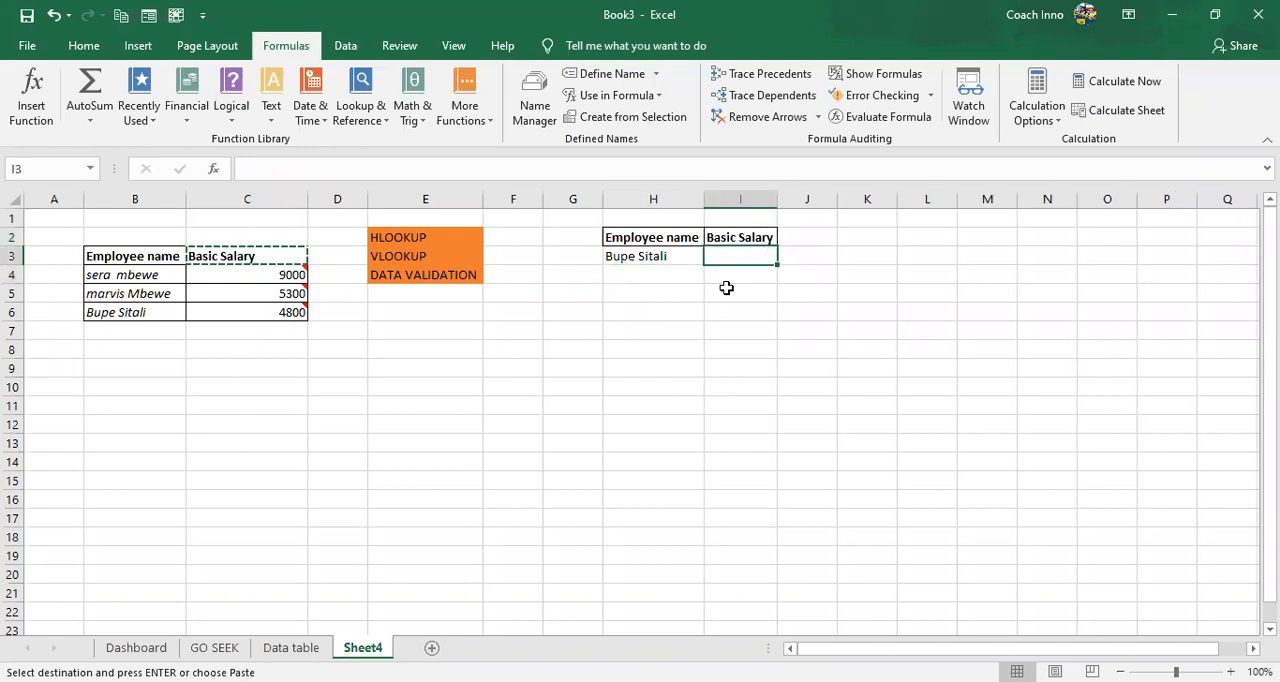
double_click(726, 289)
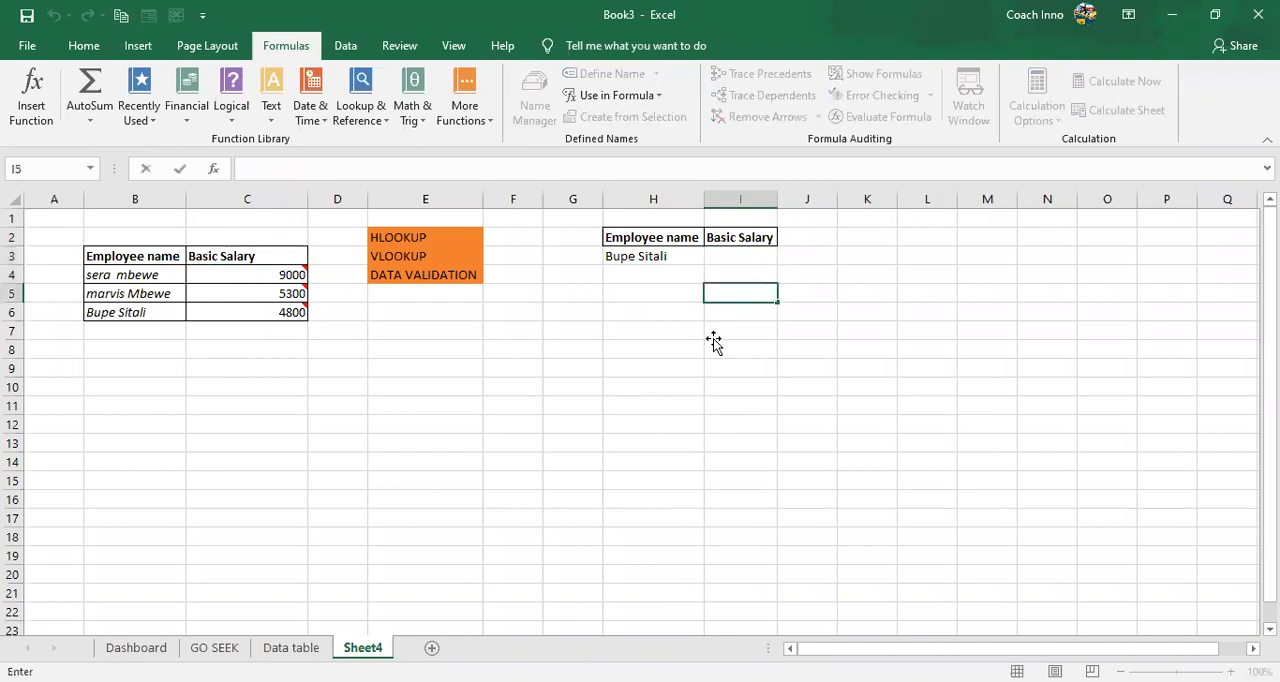
key(Return)
key(Return)
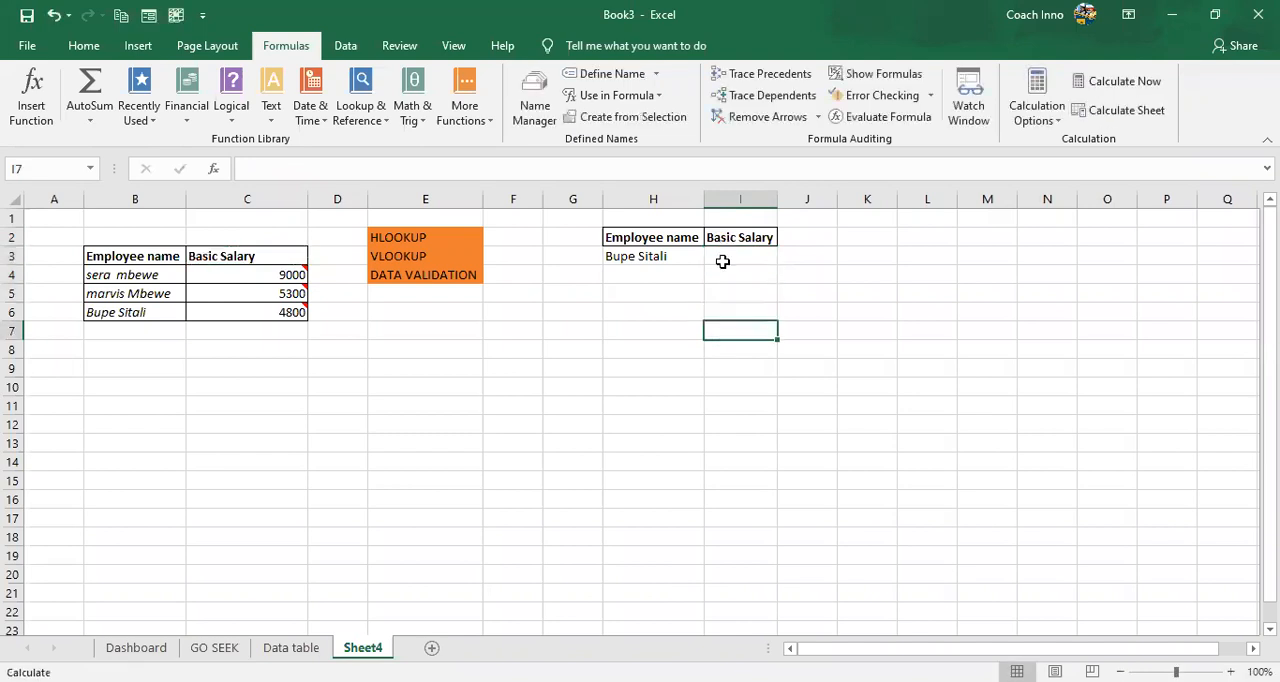
- Choose the first employee's name from the dropdown in H3 and select the empty salary cell I3
click(731, 243)
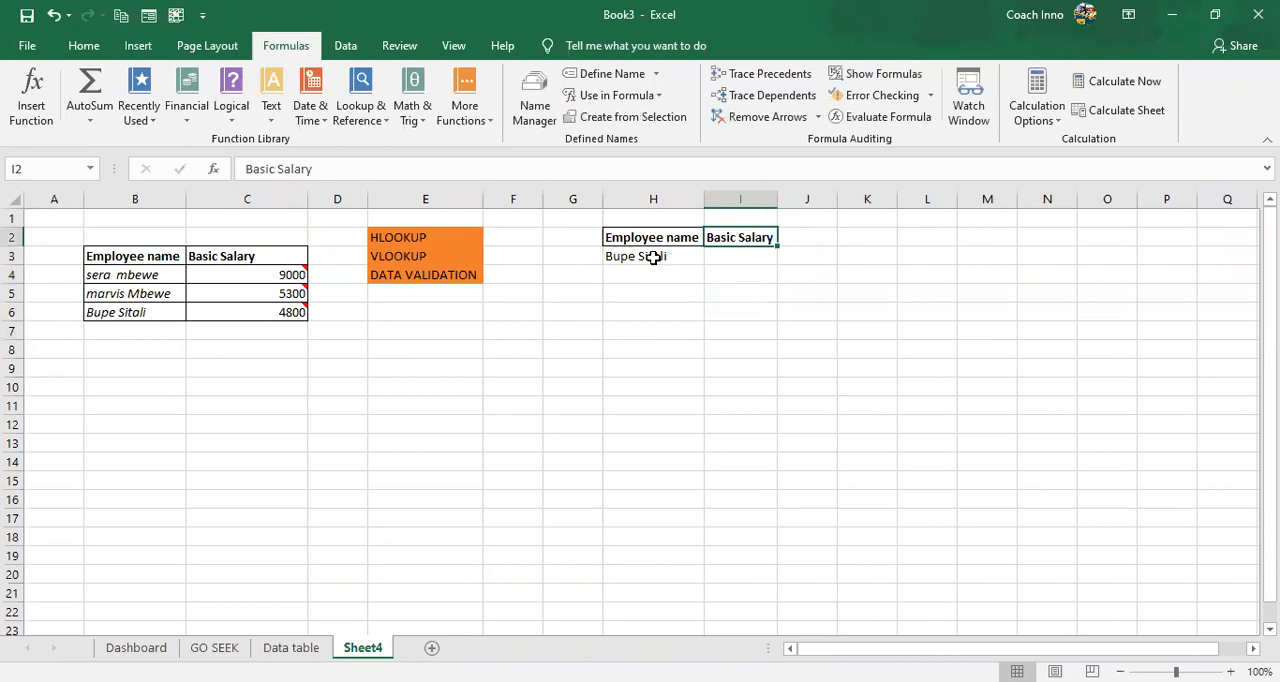
key(Down)
key(Left)
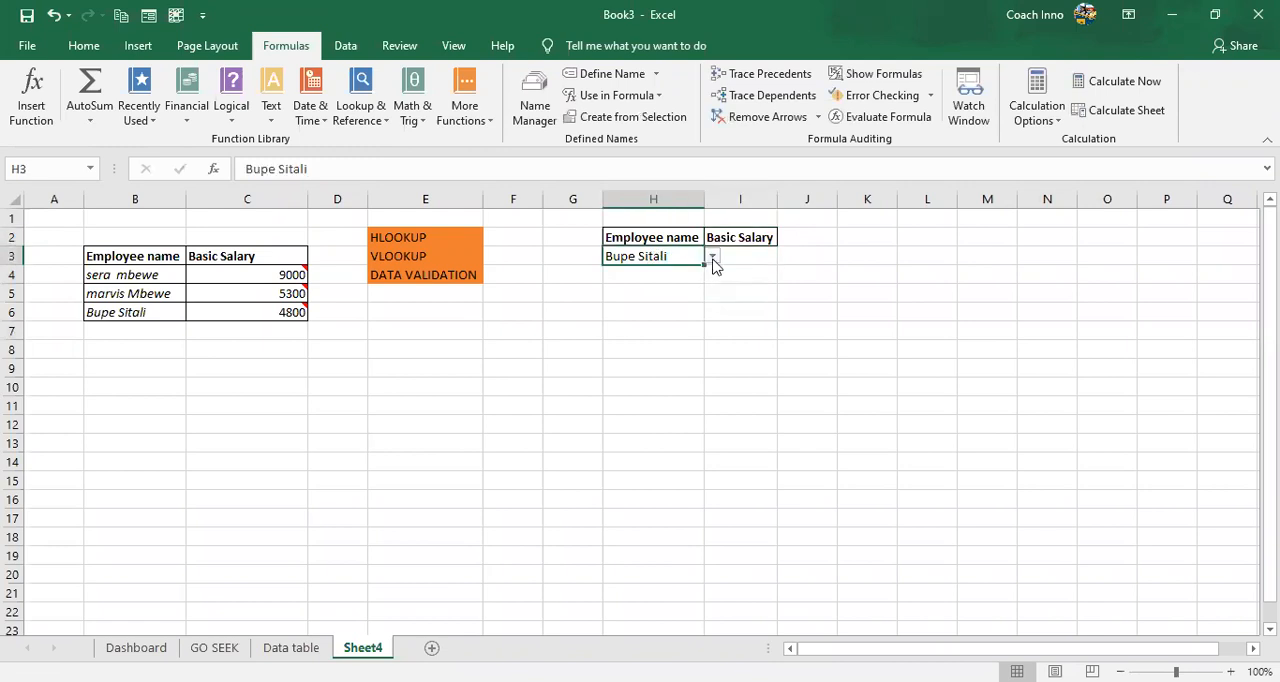
click(713, 258)
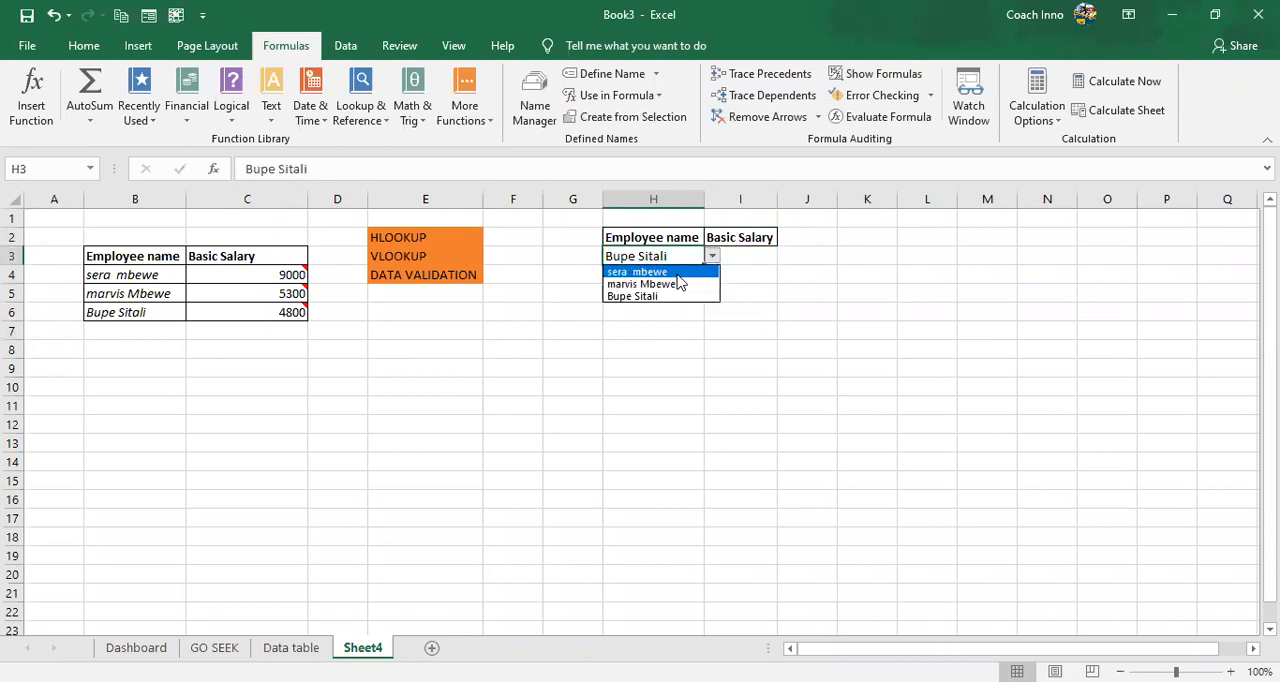
click(734, 258)
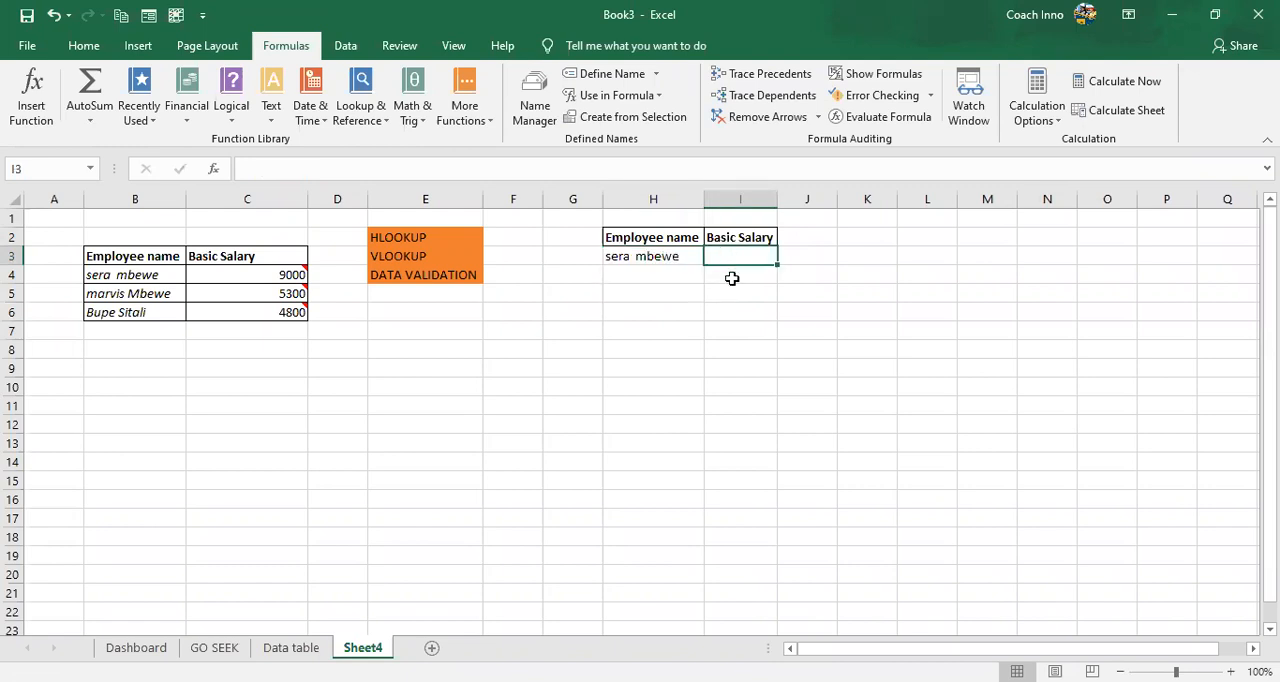
click(664, 251)
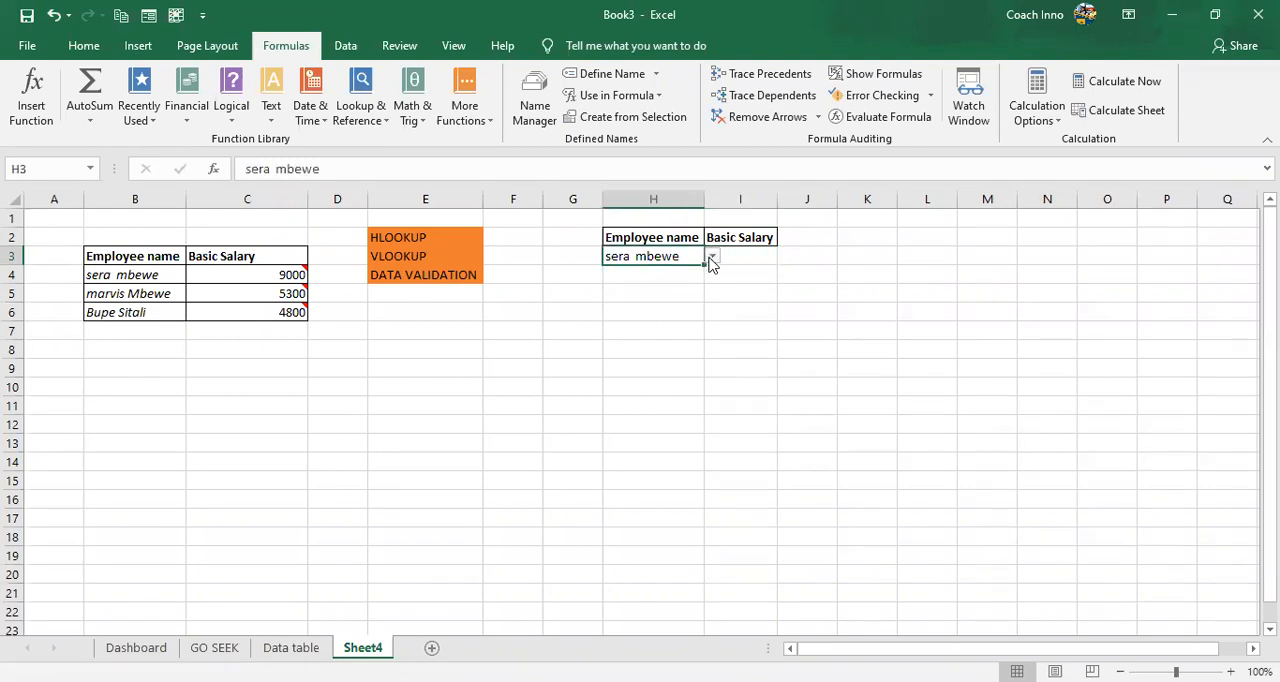
click(711, 259)
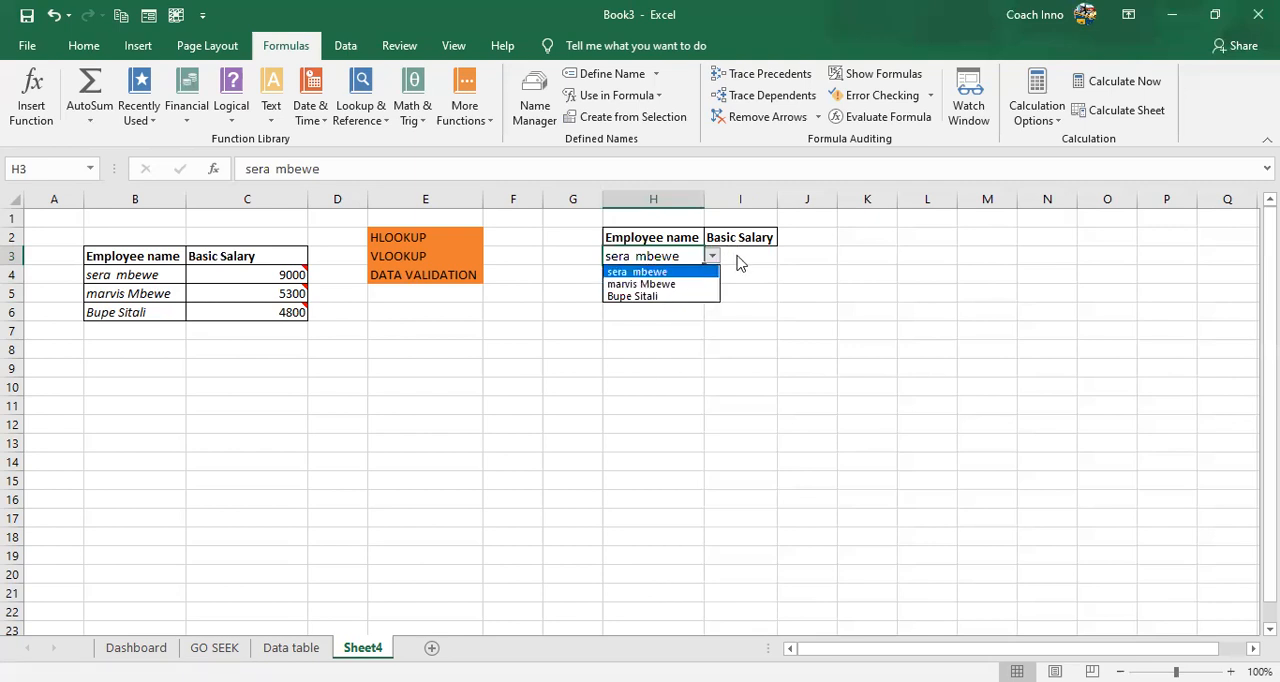
key(Escape)
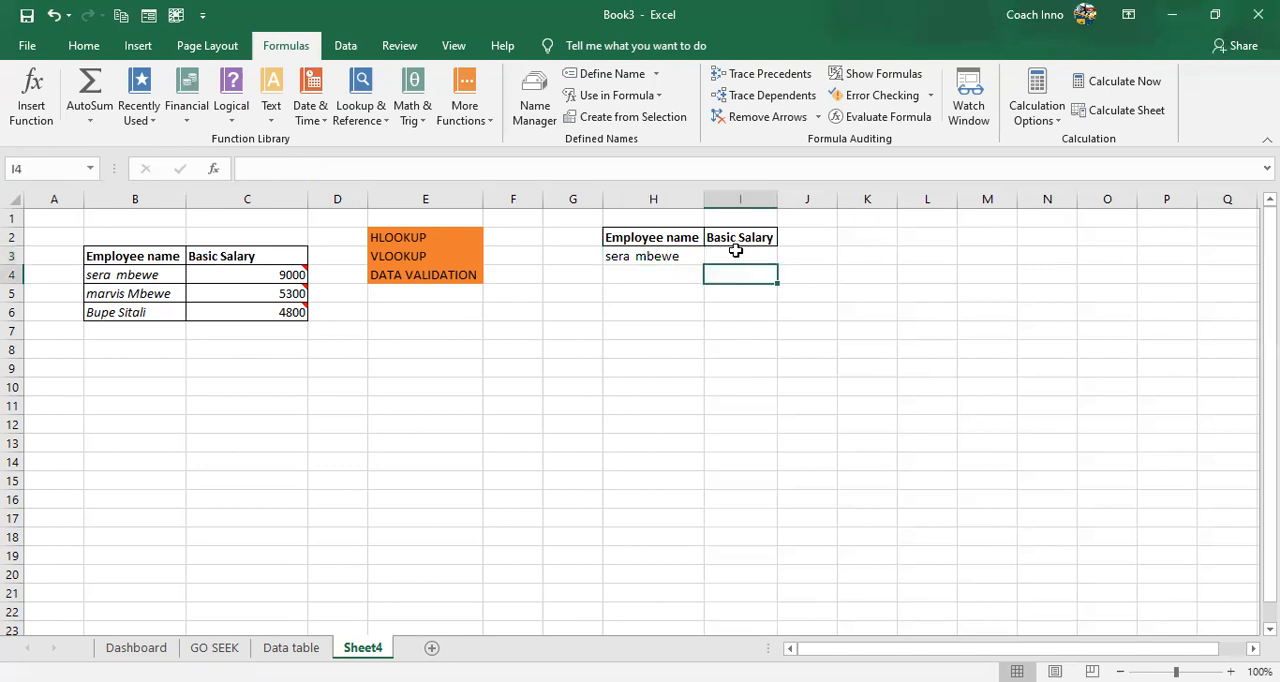
- Start a VLOOKUP formula in I3 with the chosen employee name in H3 as its lookup value
key(Up)
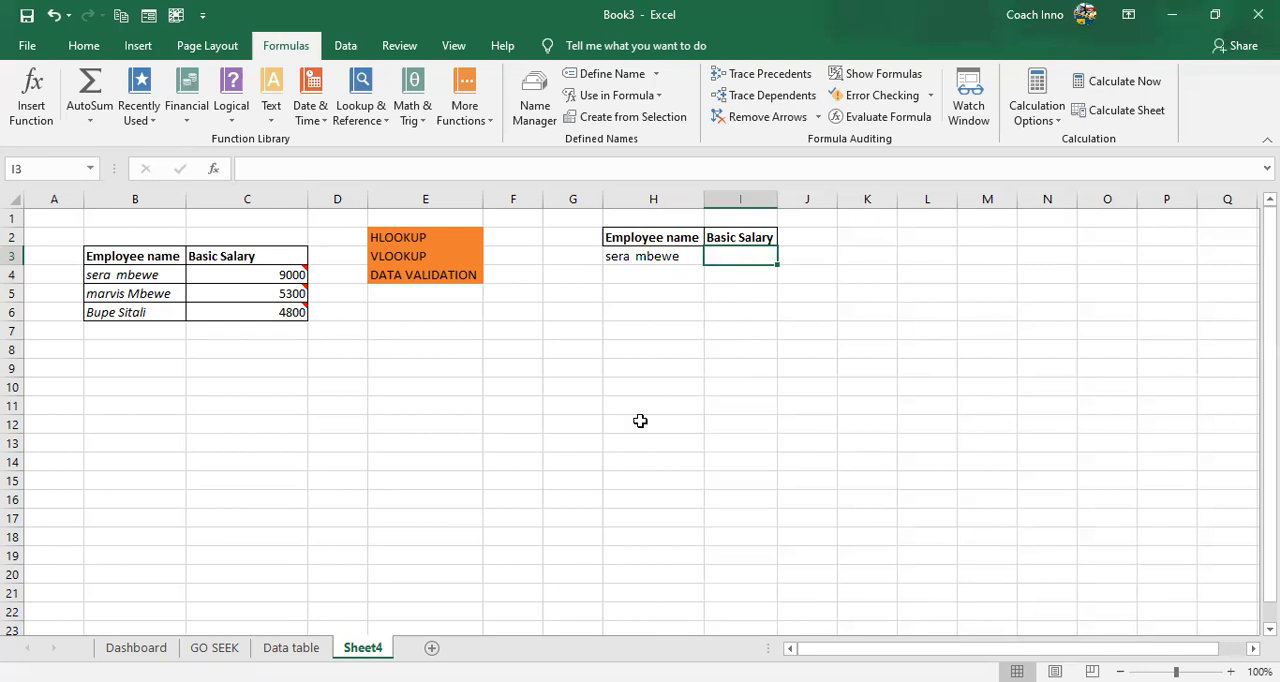
text(=)
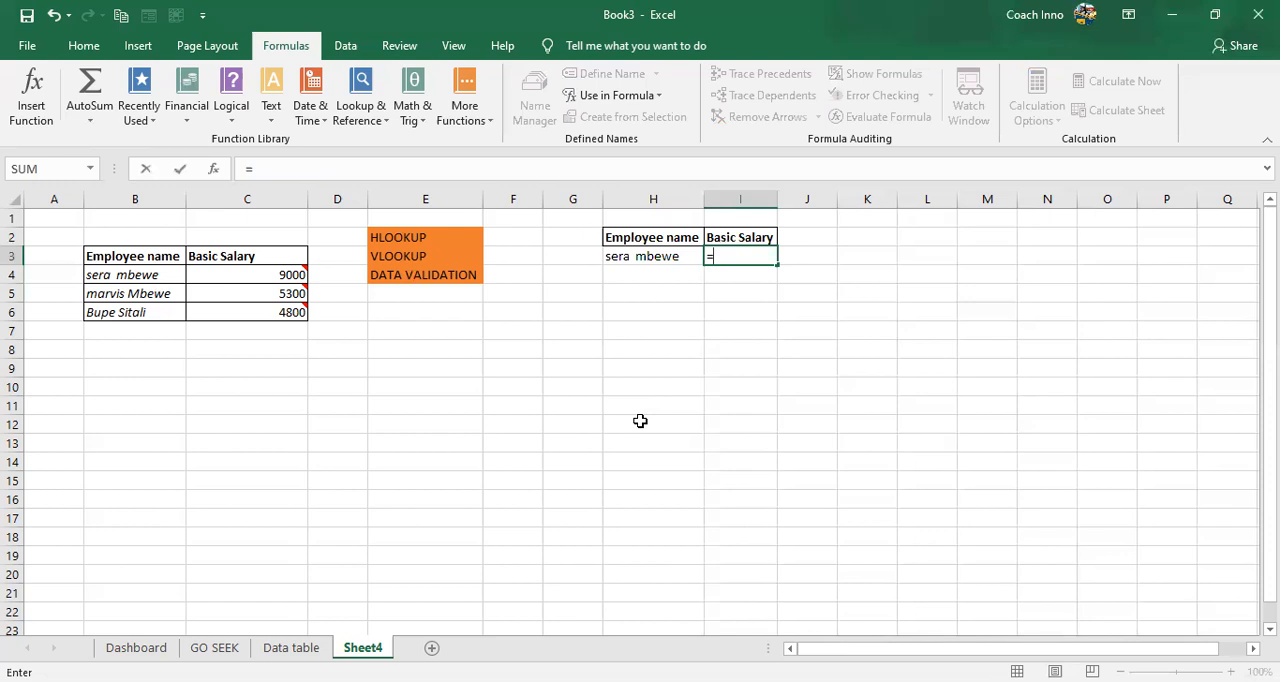
text(vl)
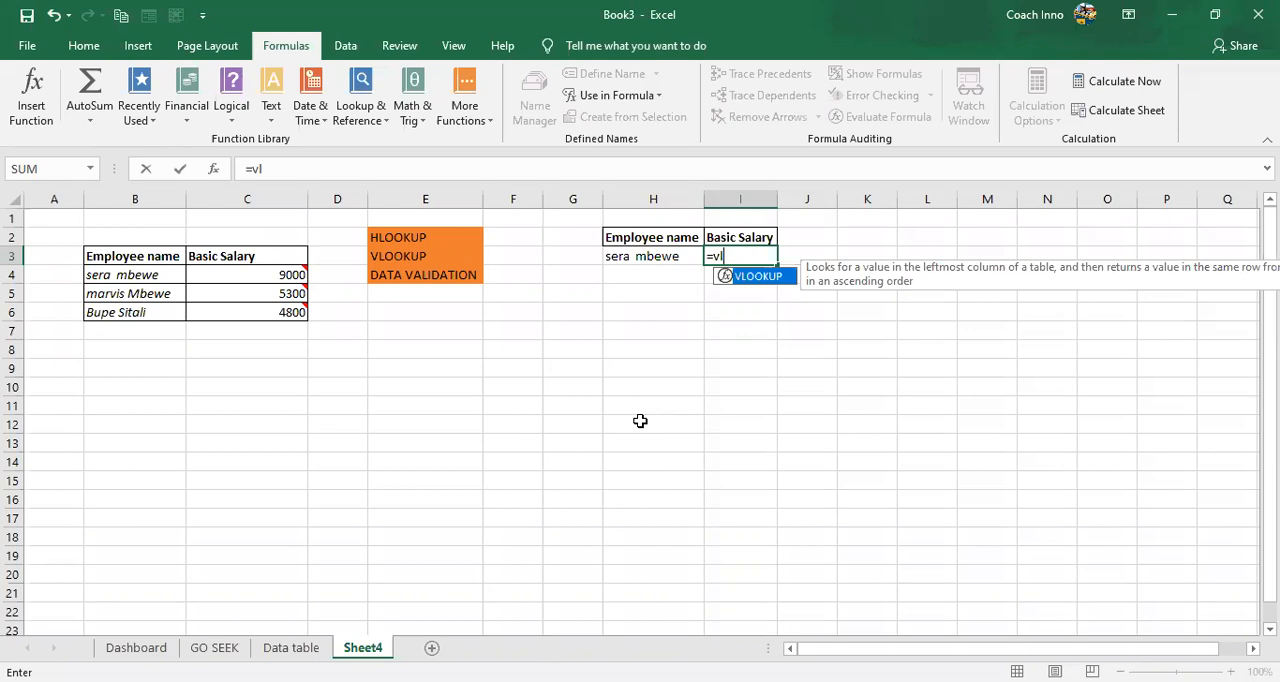
key(Tab)
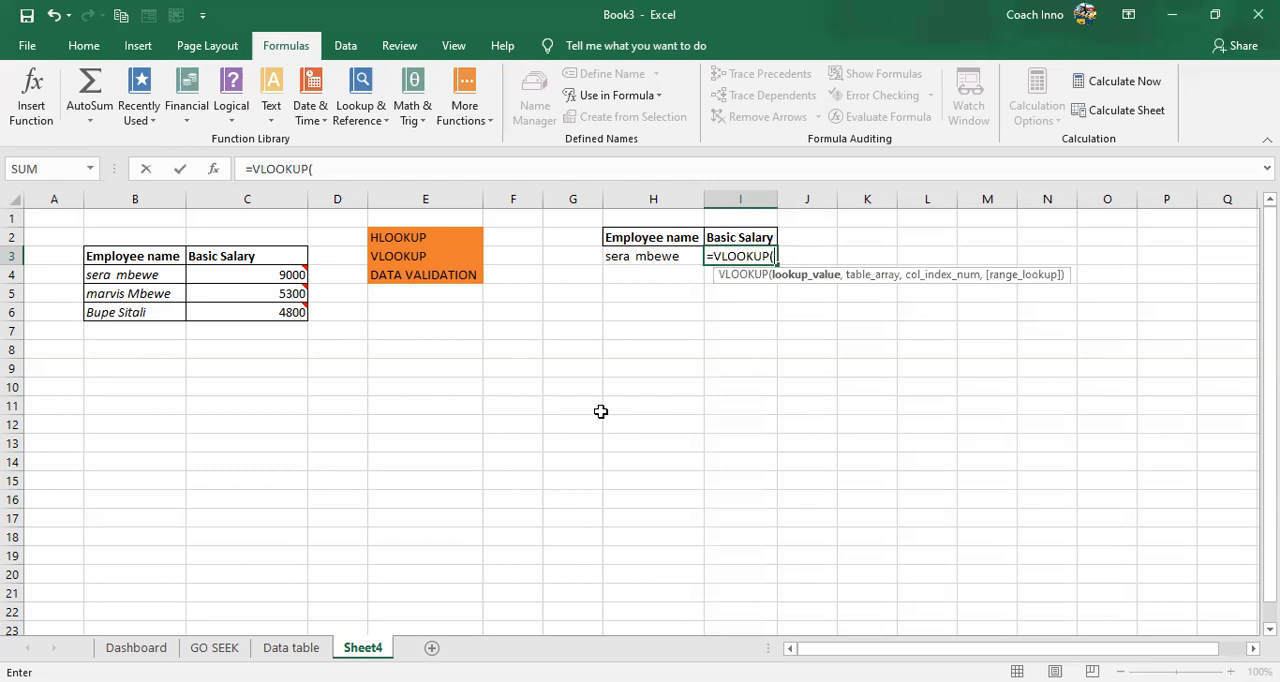
click(656, 259)
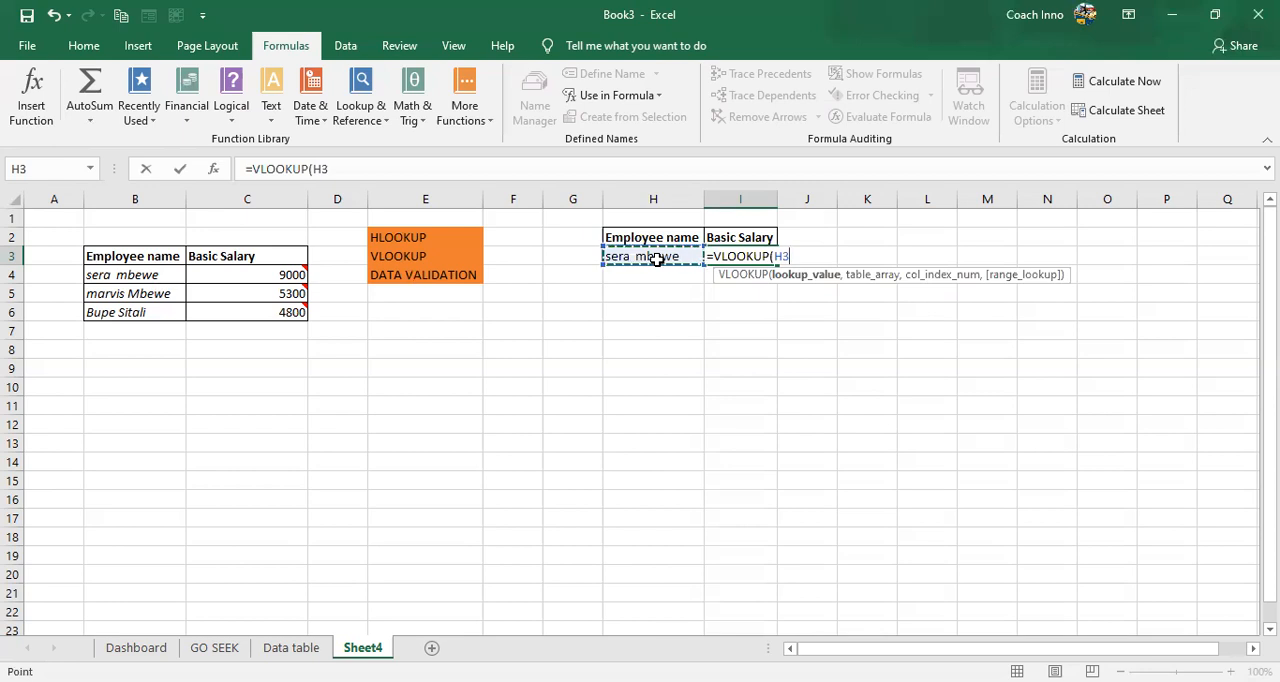
text(,)
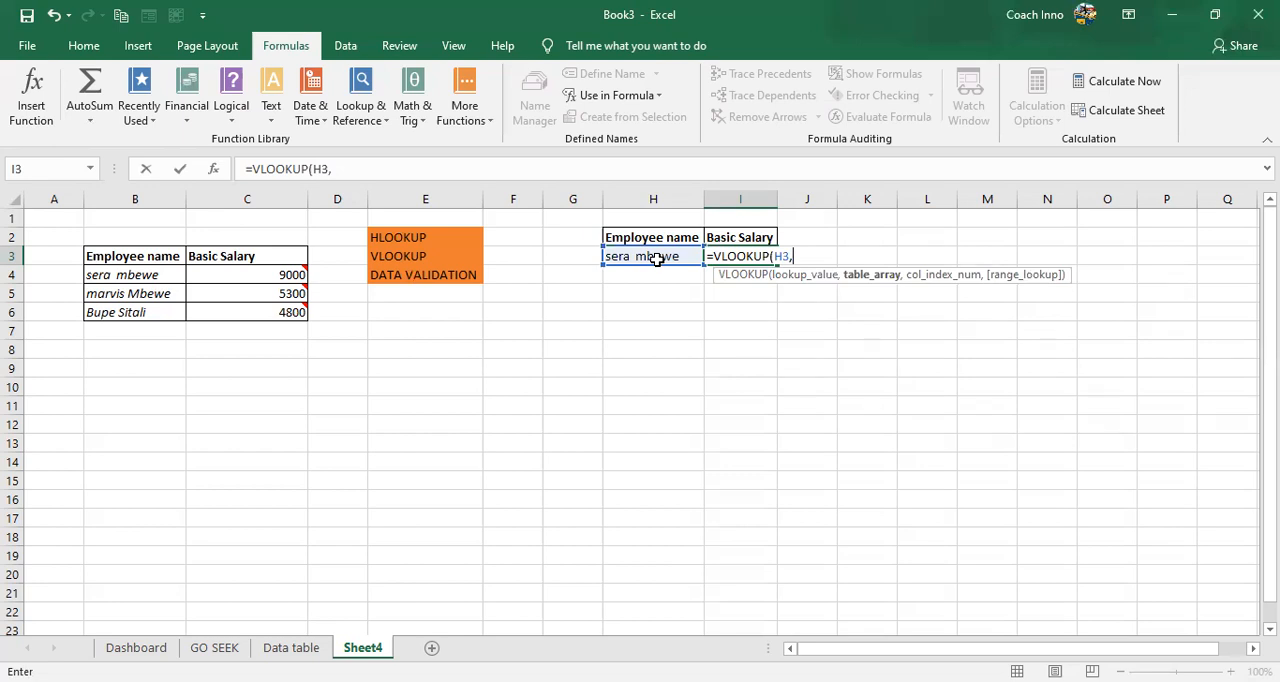
- Try picking the employee table B3:C6 on the sheet as the VLOOKUP's table array, and clear that argument again
click(134, 255)
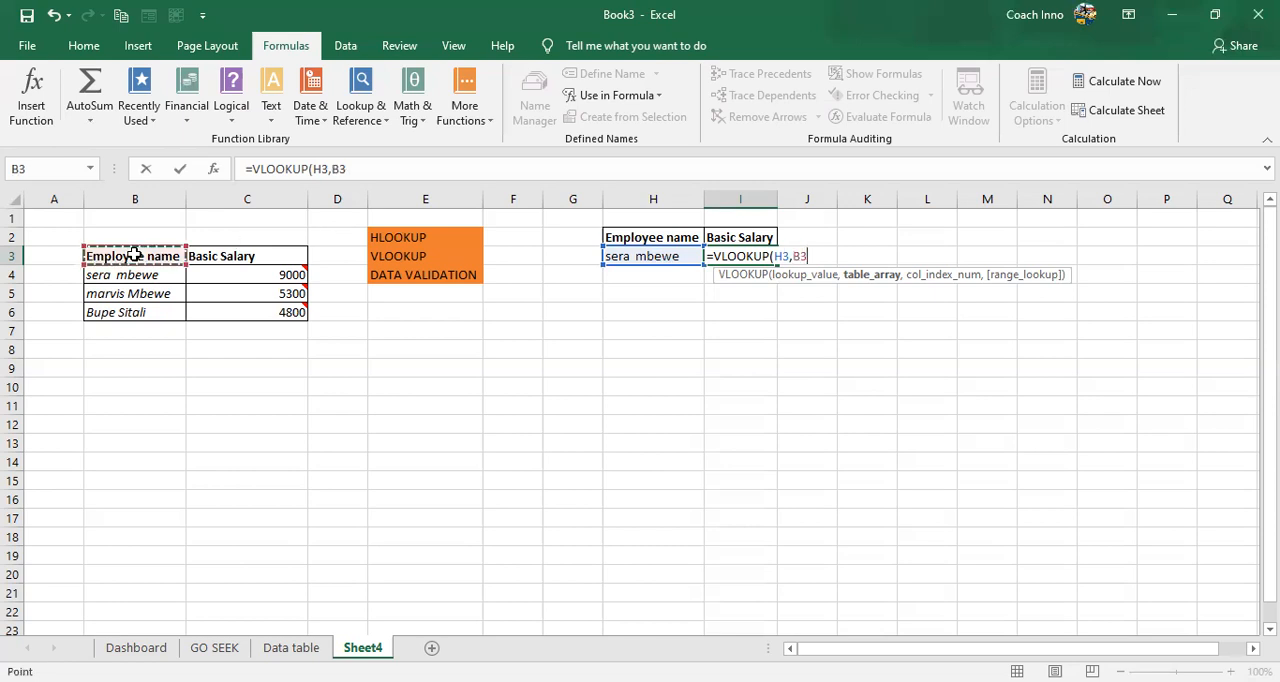
shift+click(222, 304)
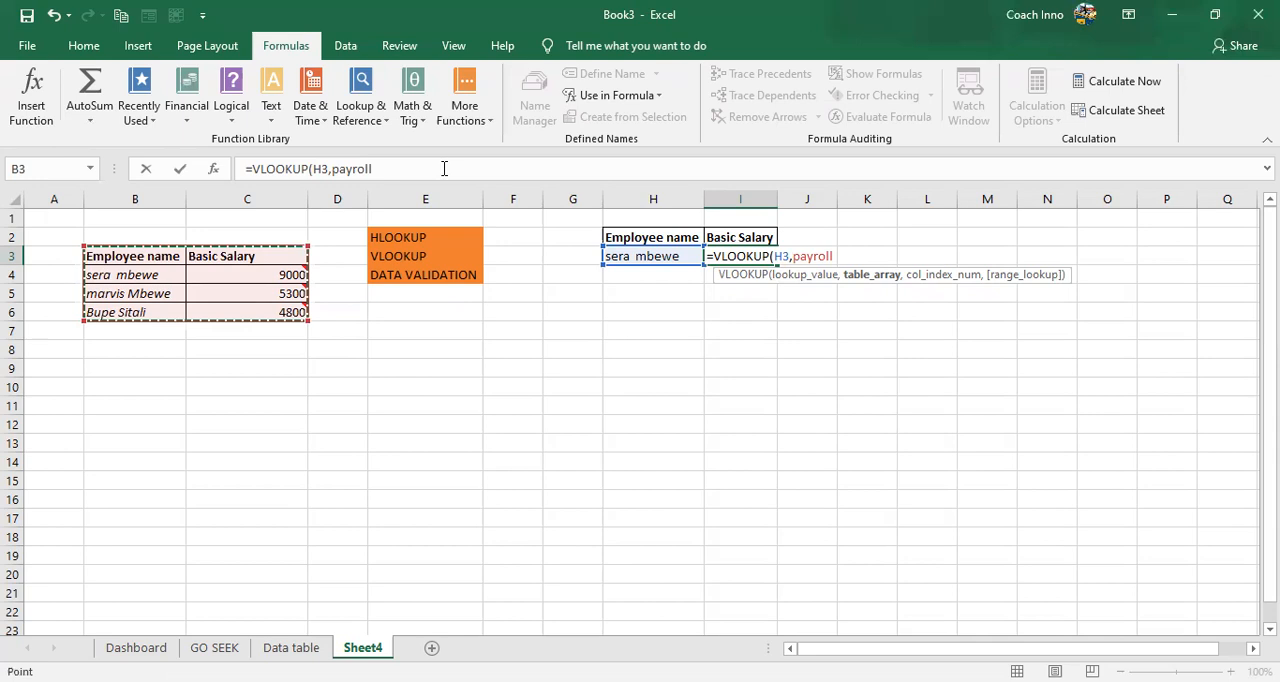
click(444, 168)
key(BackSpace)
key(BackSpace)
key(BackSpace)
key(BackSpace)
key(BackSpace)
key(BackSpace)
key(BackSpace)
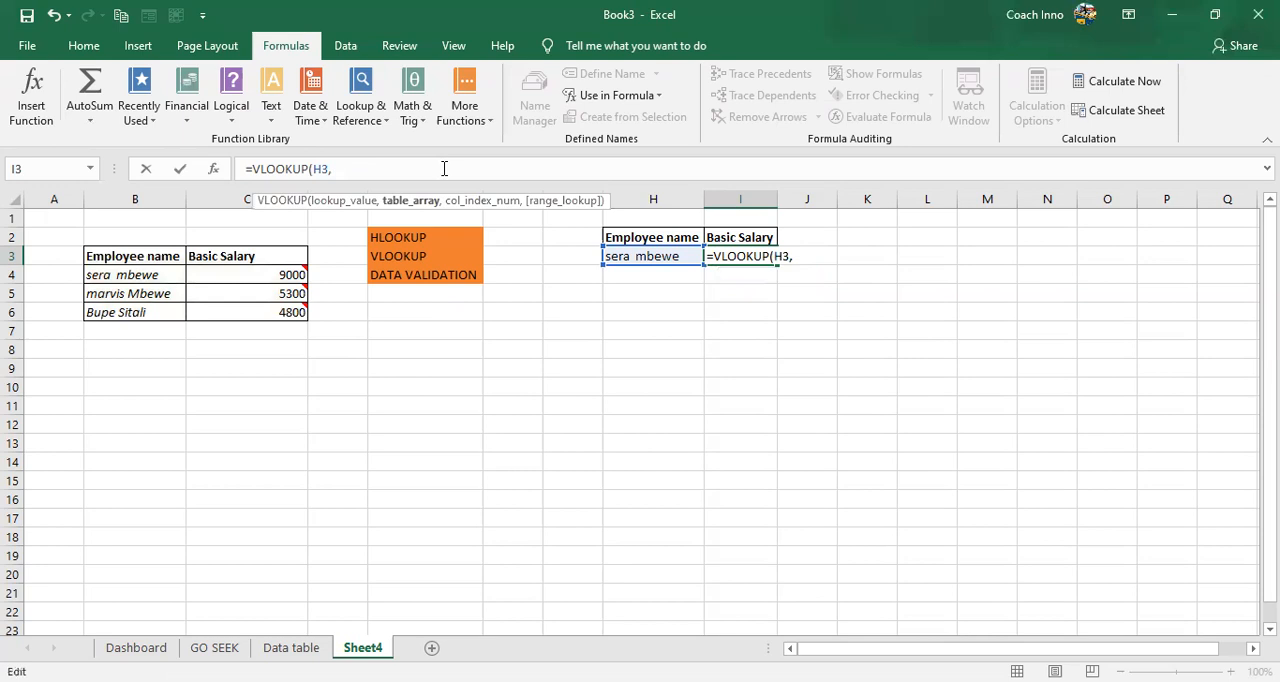
text(pa)
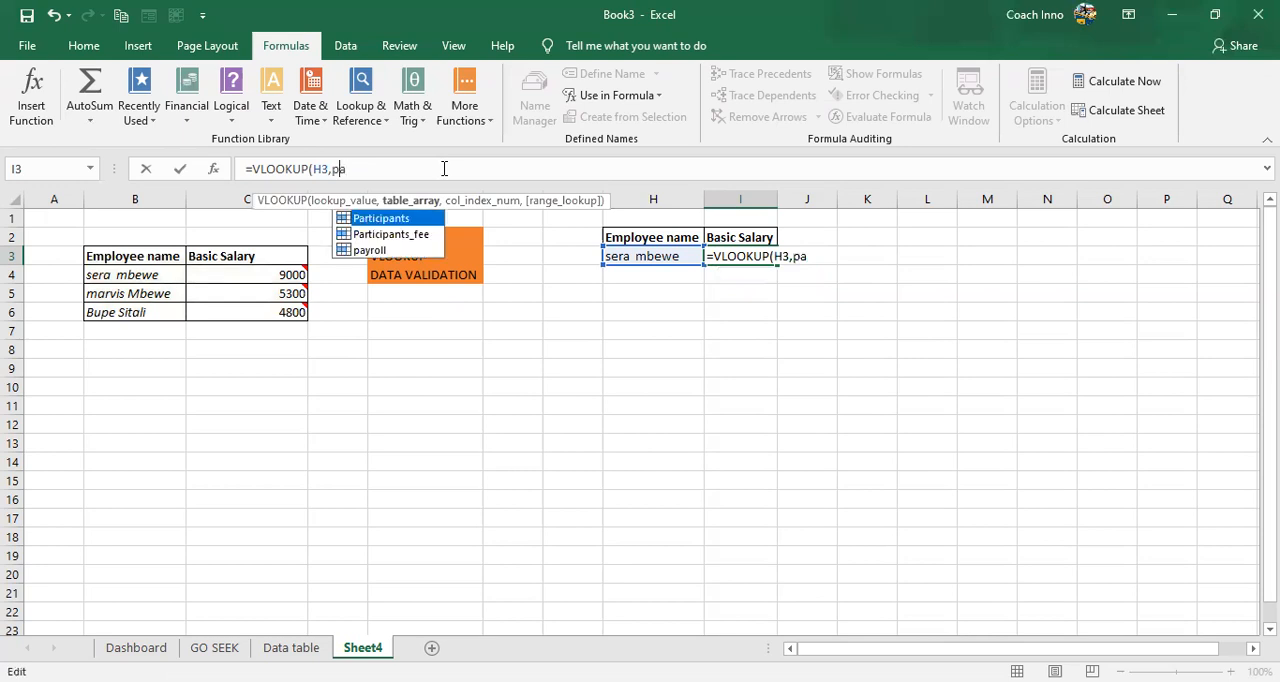
key(BackSpace)
key(BackSpace)
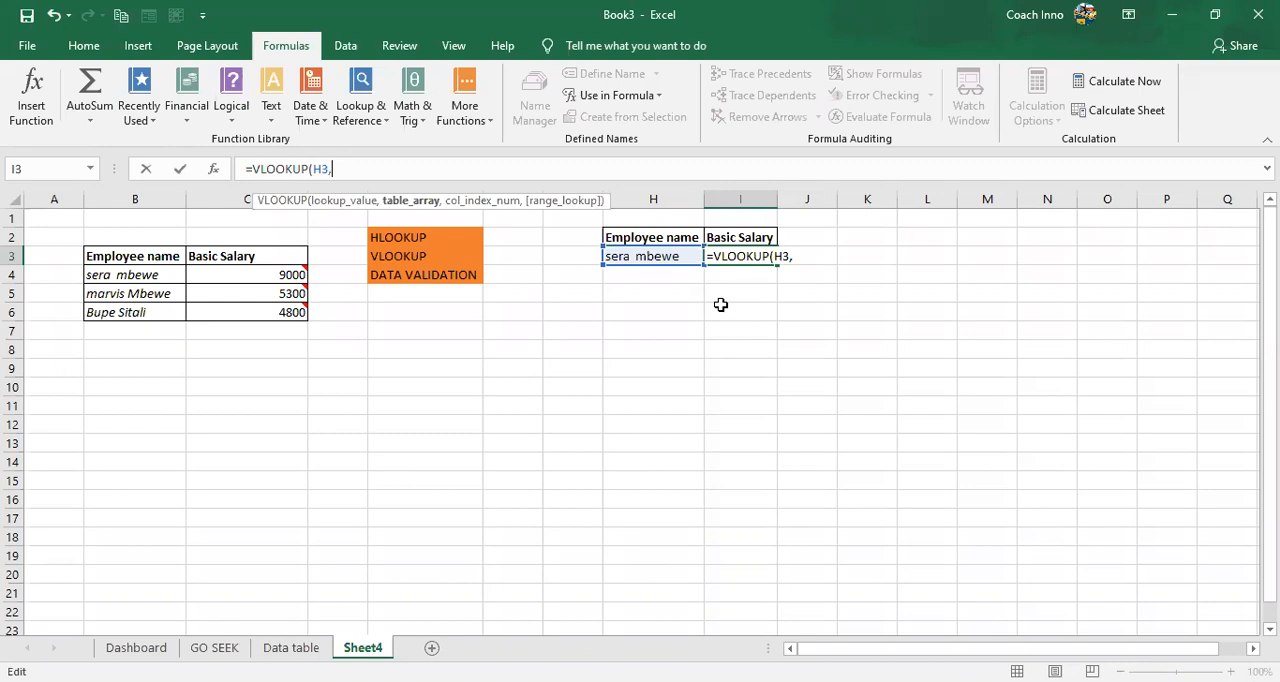
- Complete the formula as =VLOOKUP(H3,payroll,2,0), using the named range payroll, column 2 and exact match, and enter it in I3
text(p)
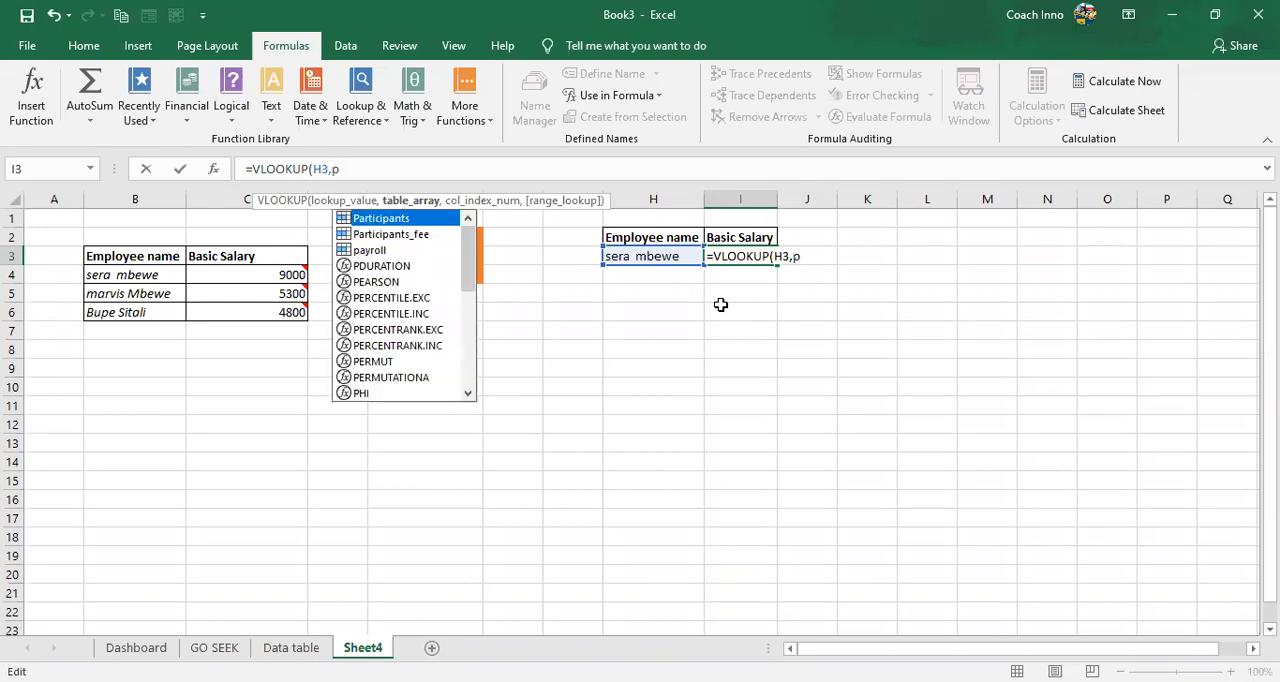
text(ayr)
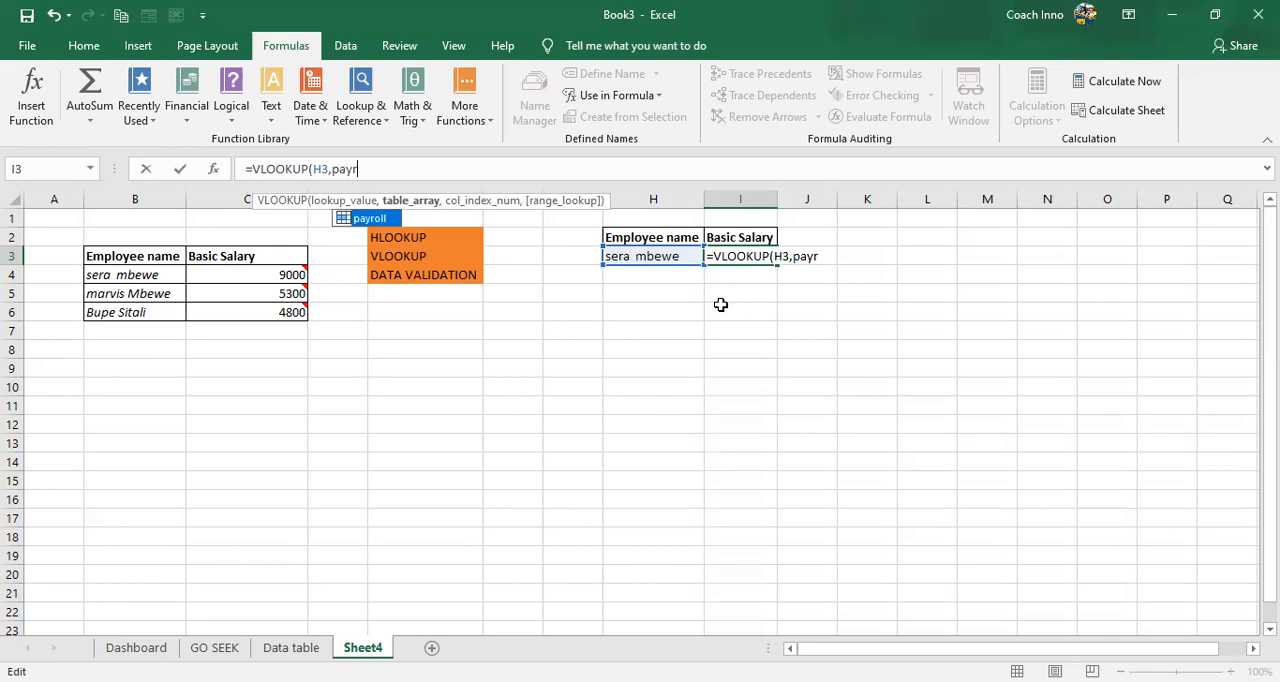
key(Tab)
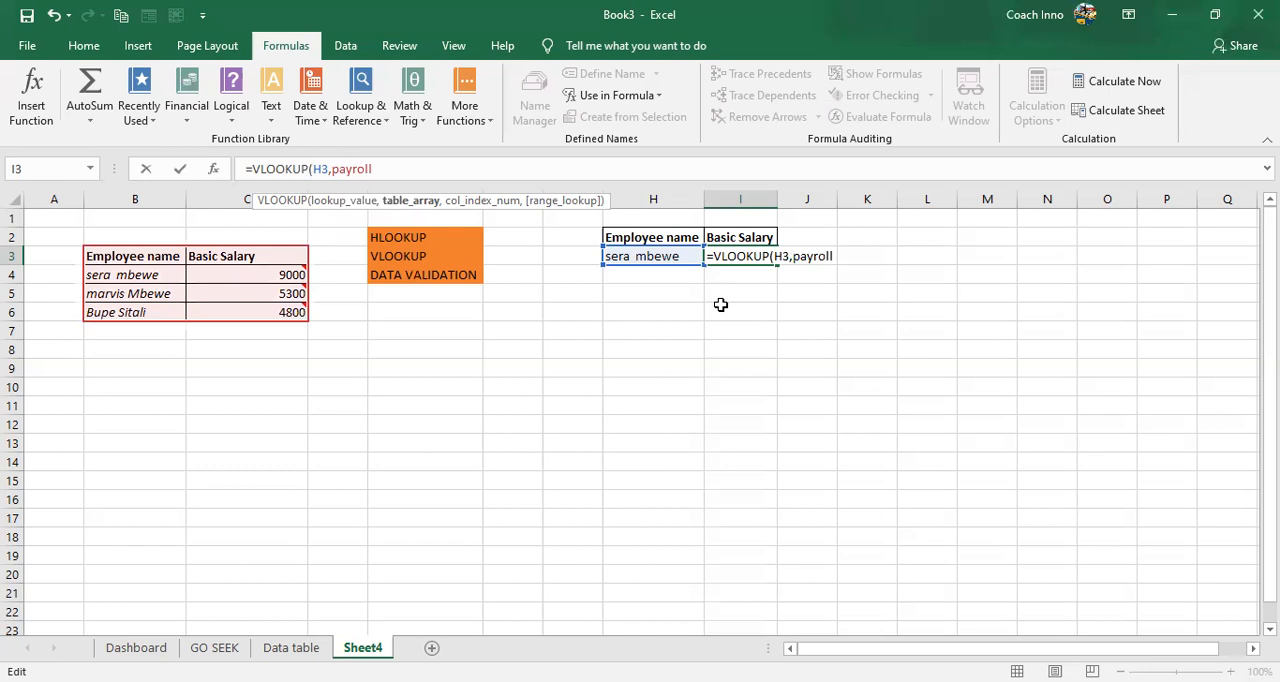
text(,)
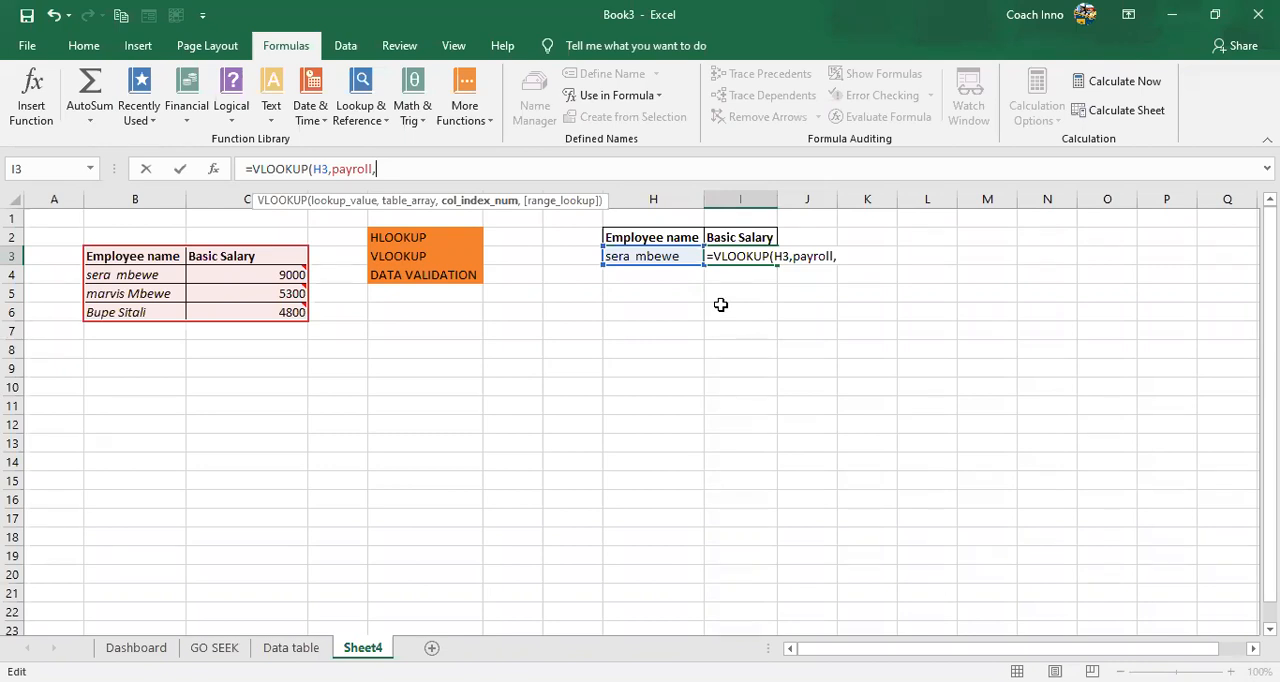
text(2,)
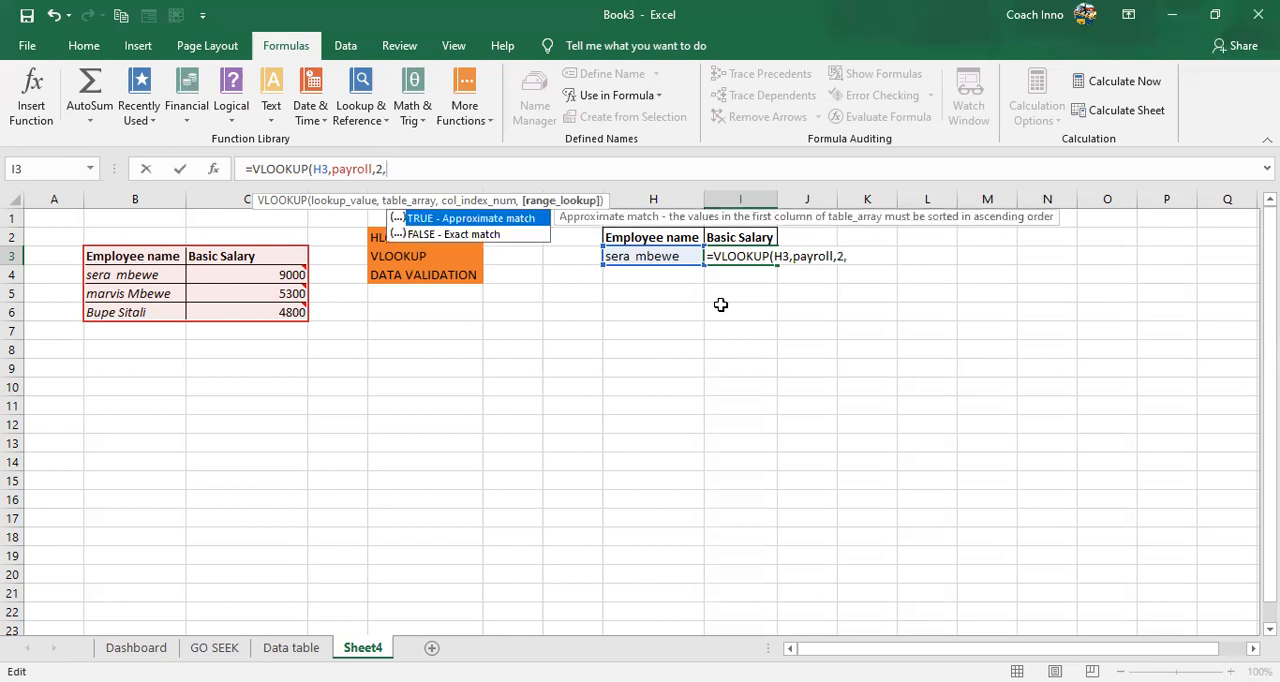
text(0)
text())
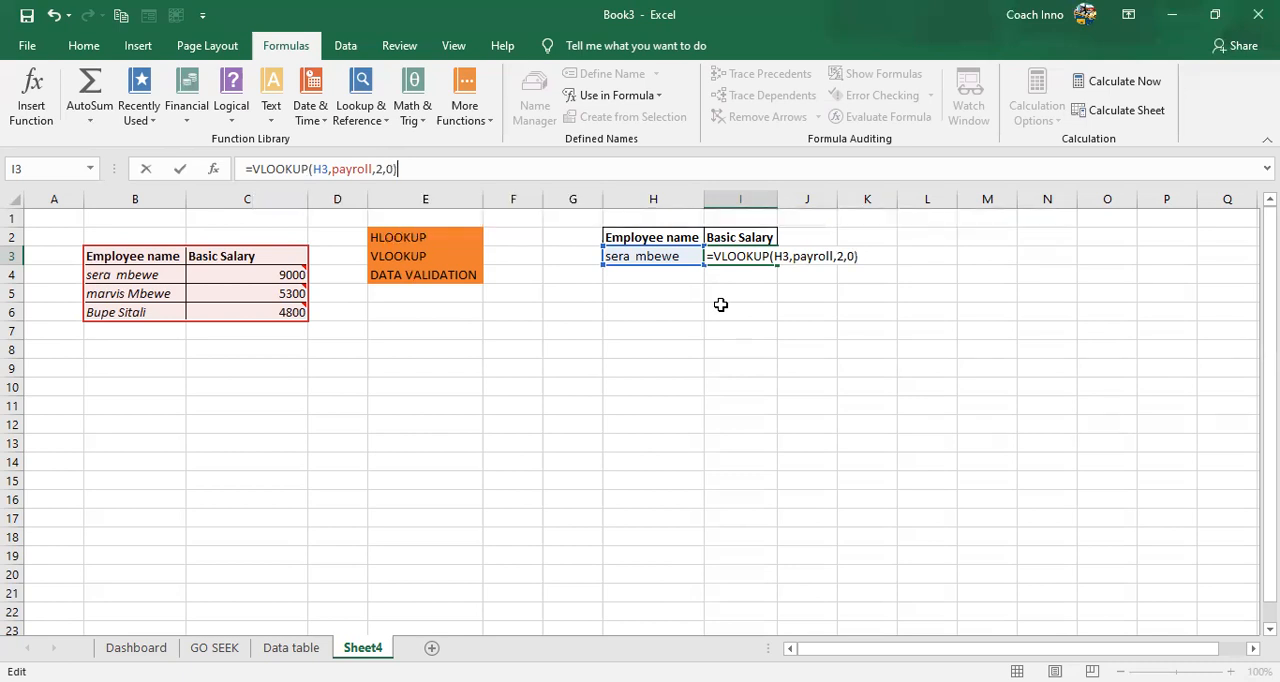
key(Return)
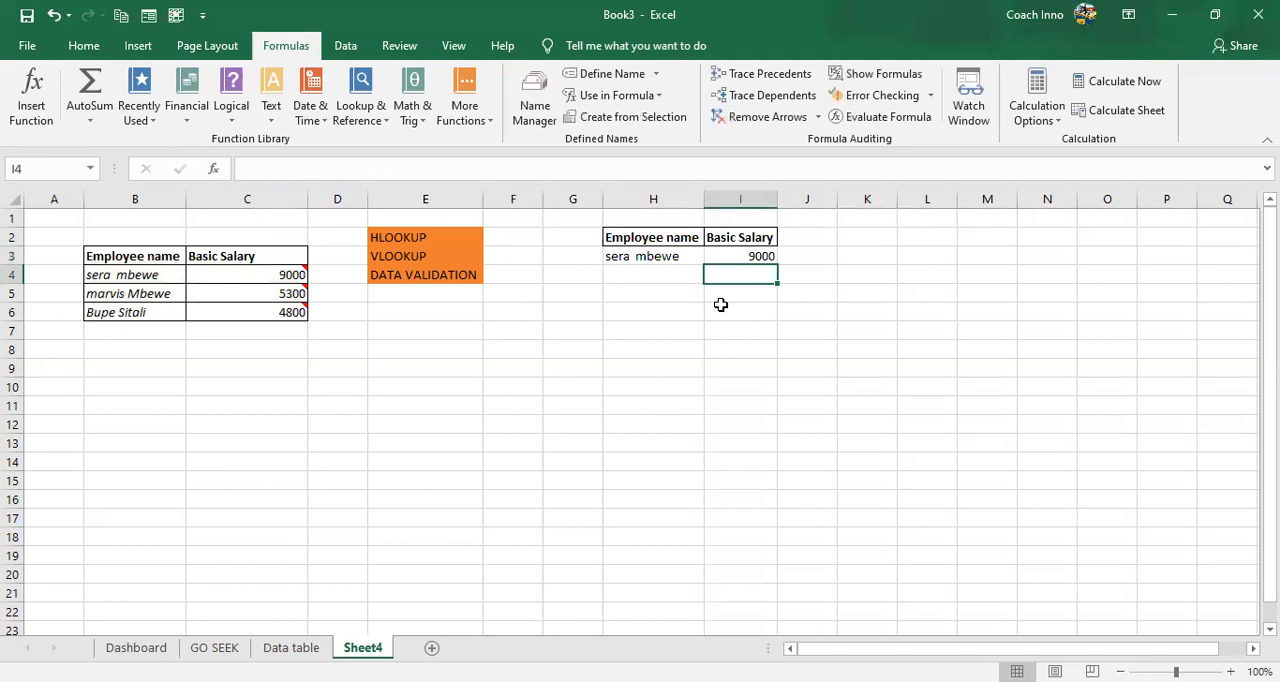
- Test the salary lookup by switching the H3 dropdown among all three employees, ending on the first one
click(674, 258)
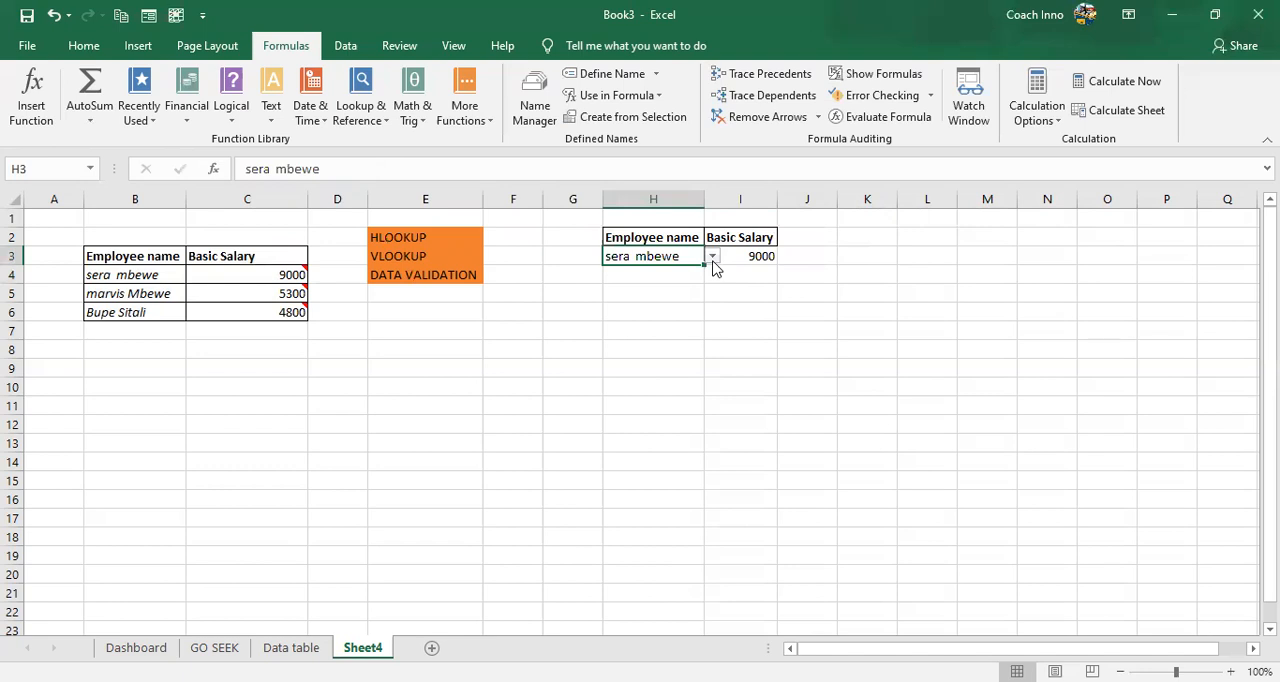
click(712, 257)
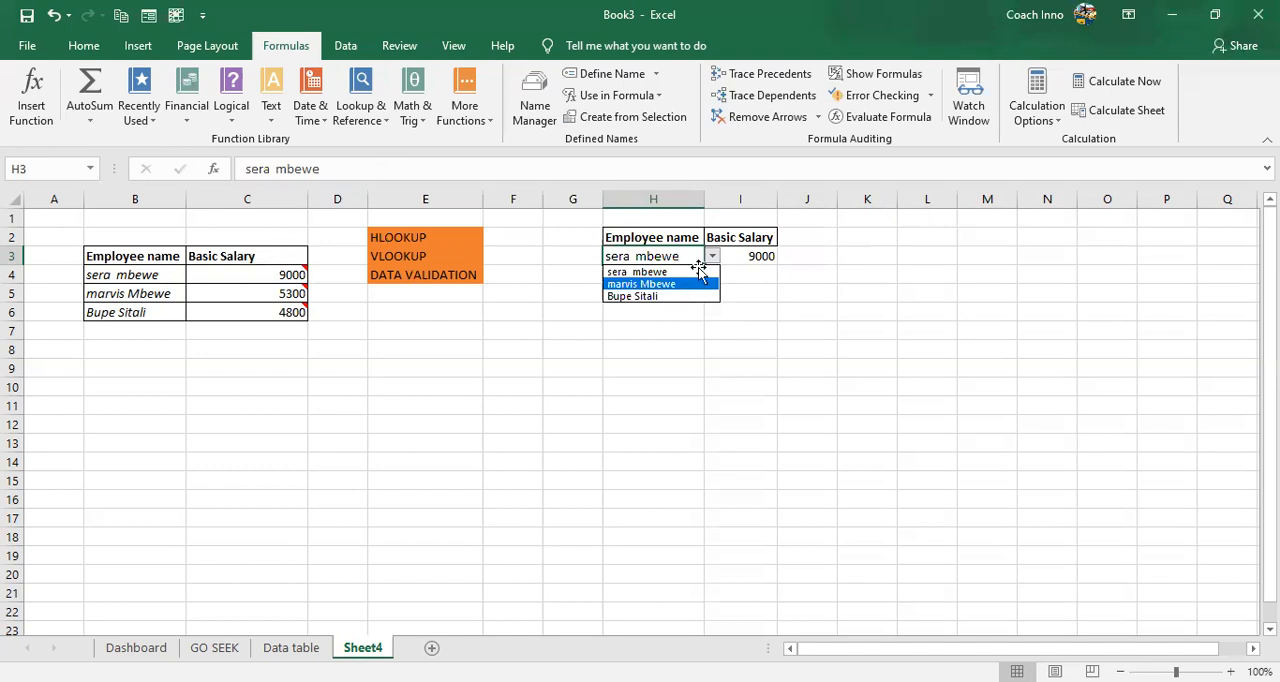
click(686, 285)
key(alt+Down)
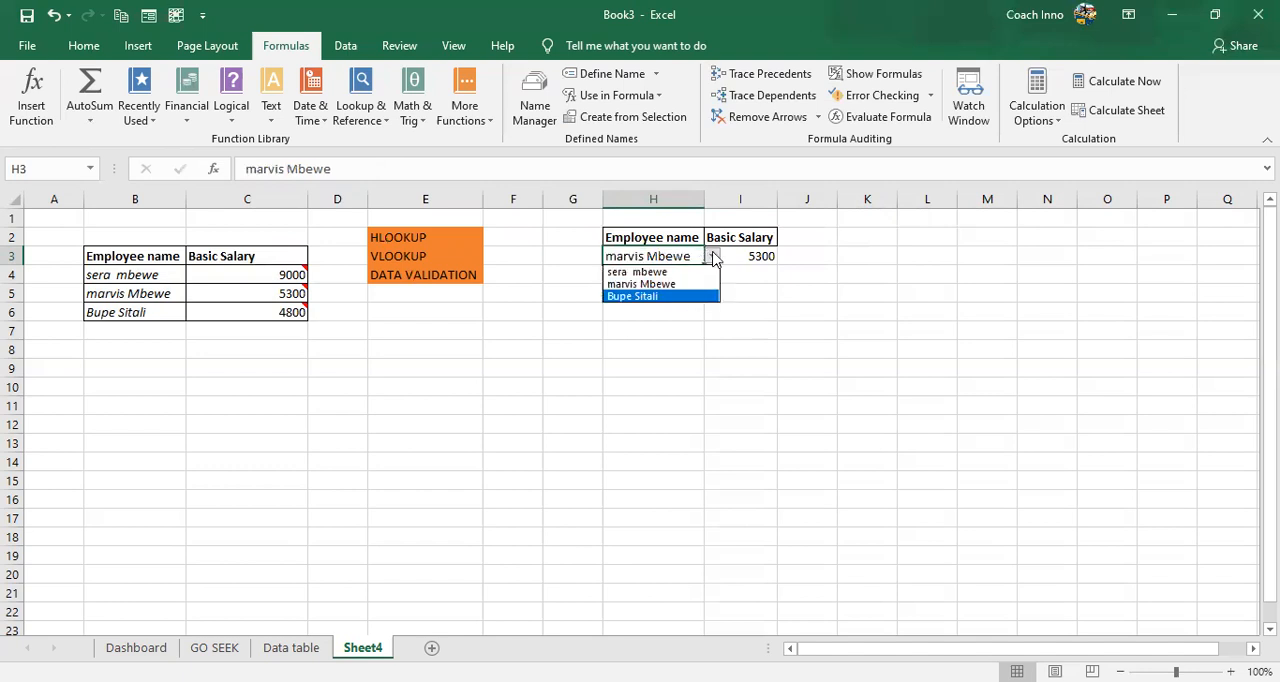
click(713, 256)
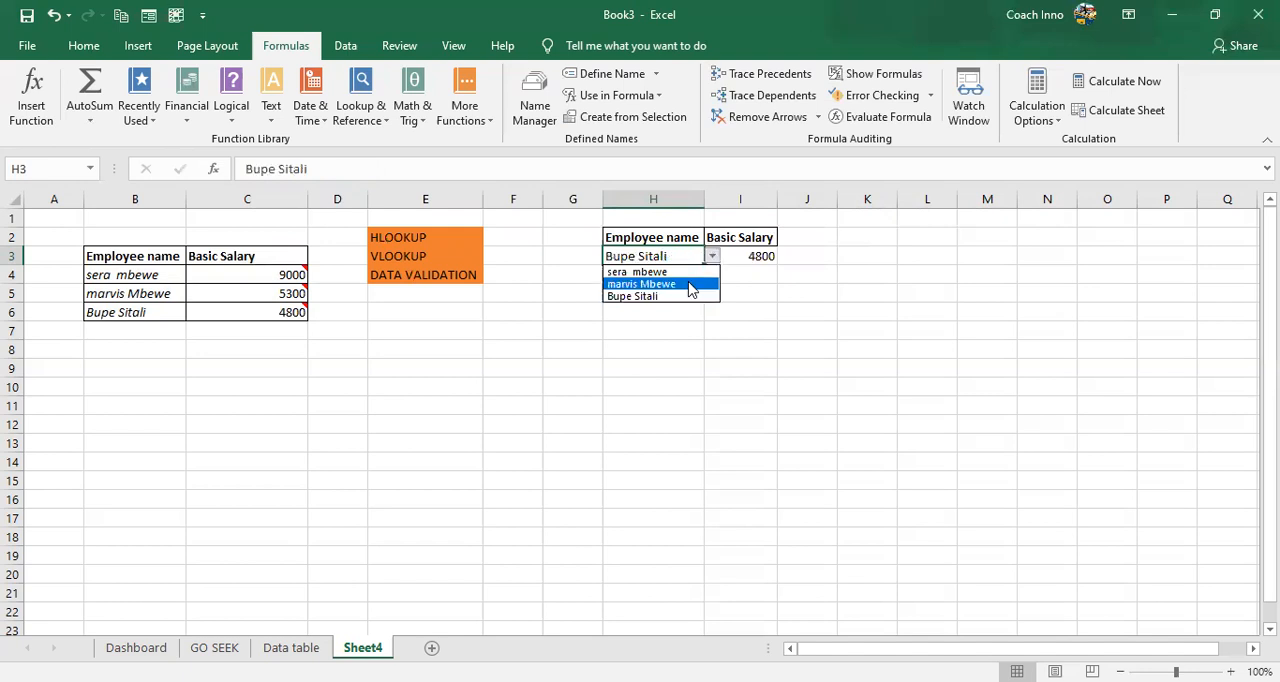
key(Return)
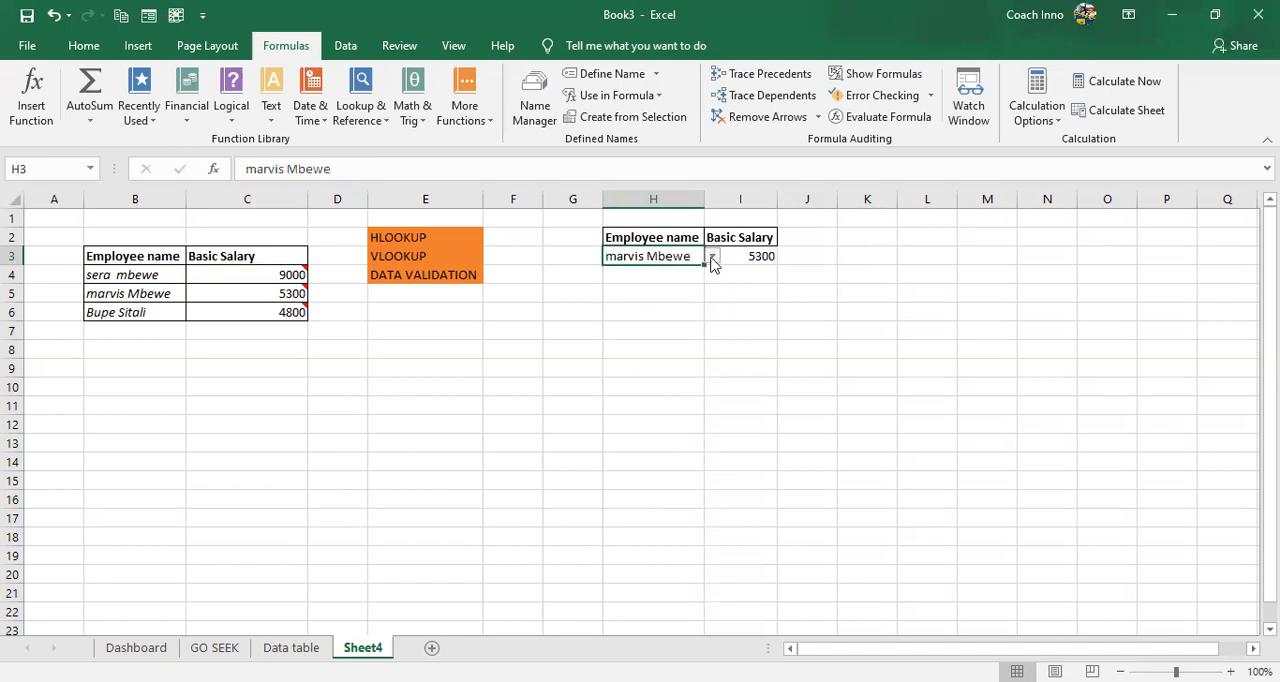
key(alt+Down)
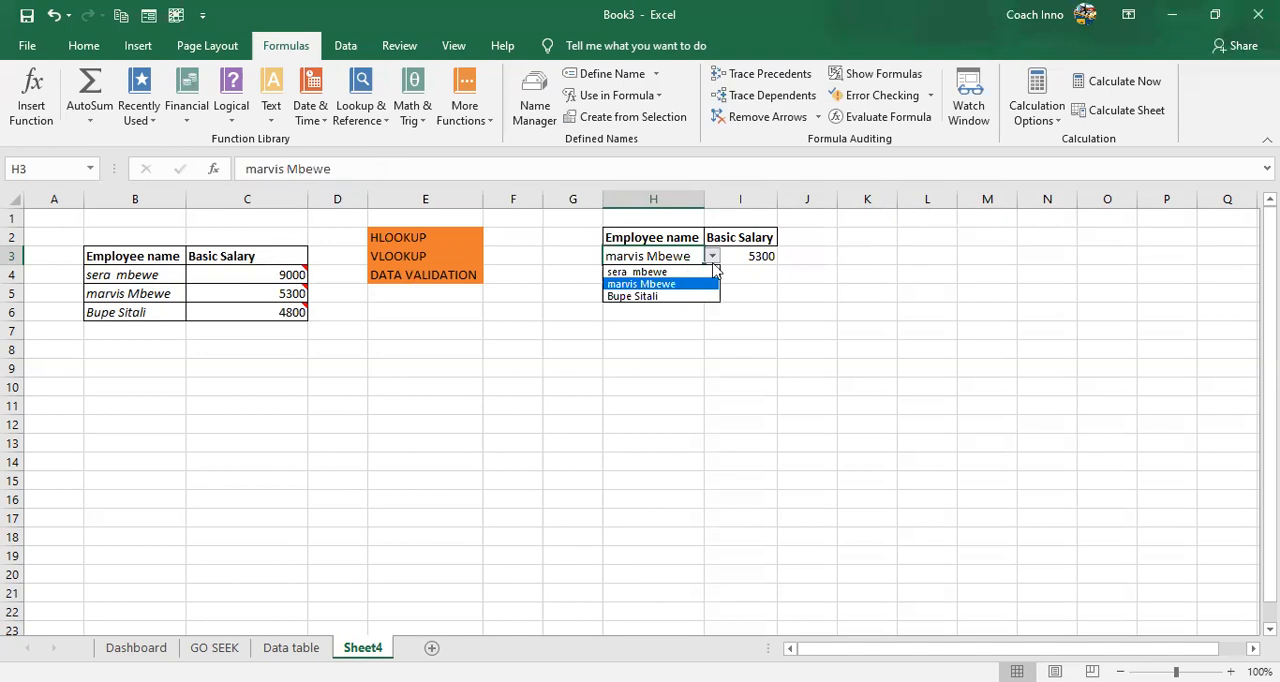
click(713, 269)
click(713, 260)
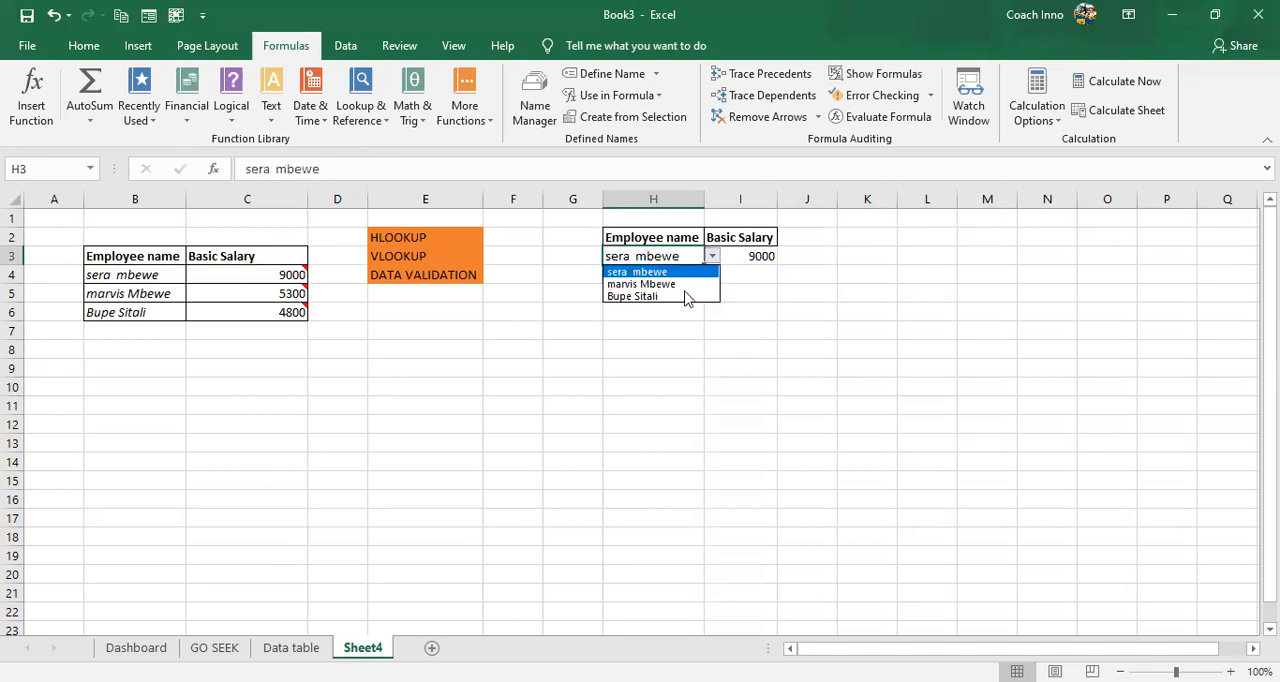
click(688, 296)
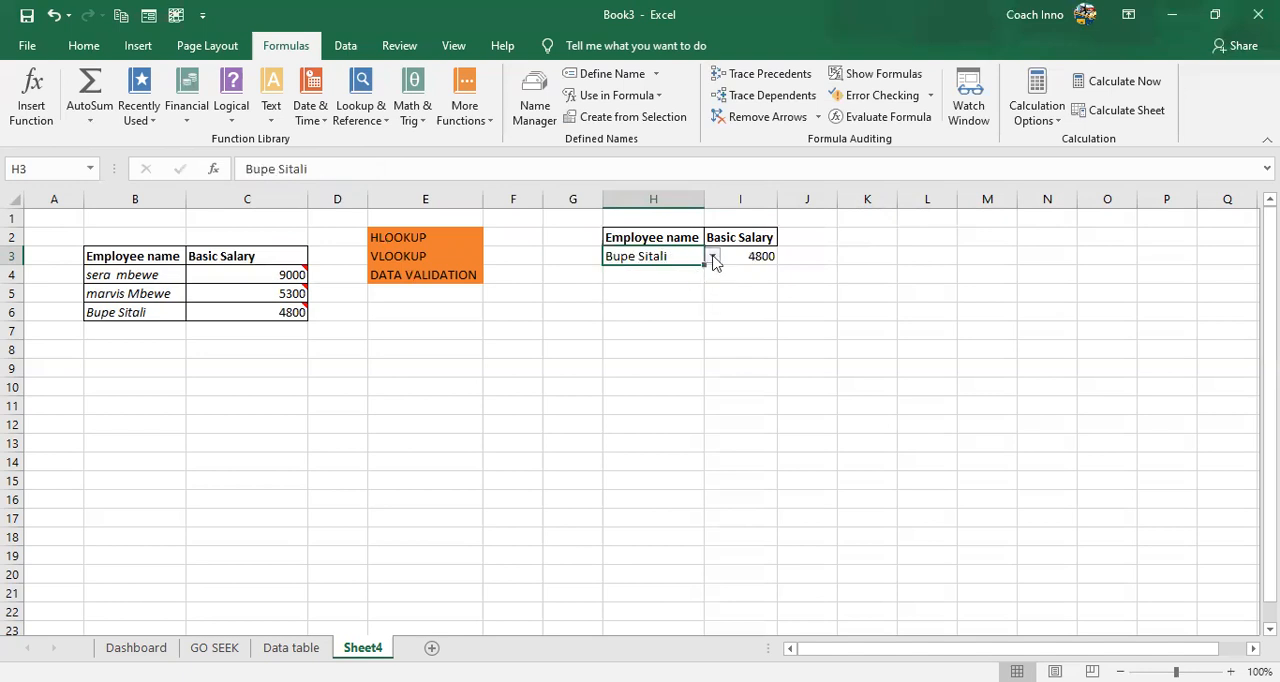
click(713, 257)
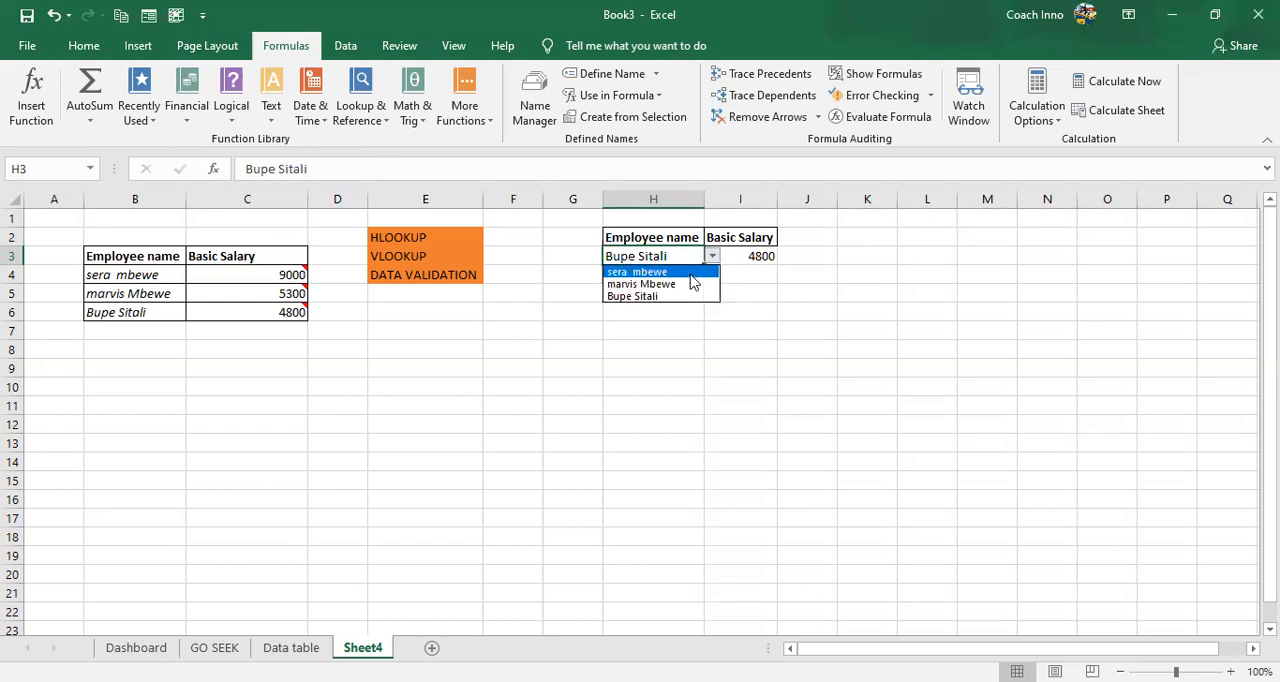
click(690, 274)
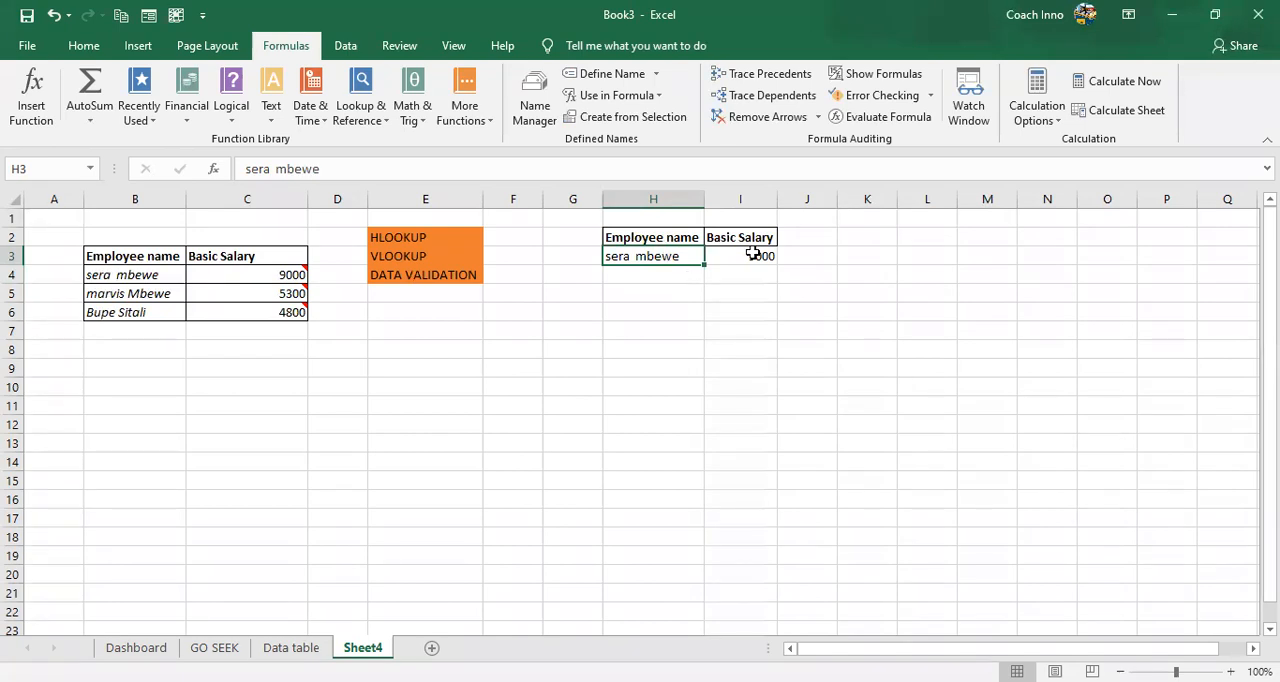
- Review the VLOOKUP formula in I3 together with the cell and named range it references
key(Right)
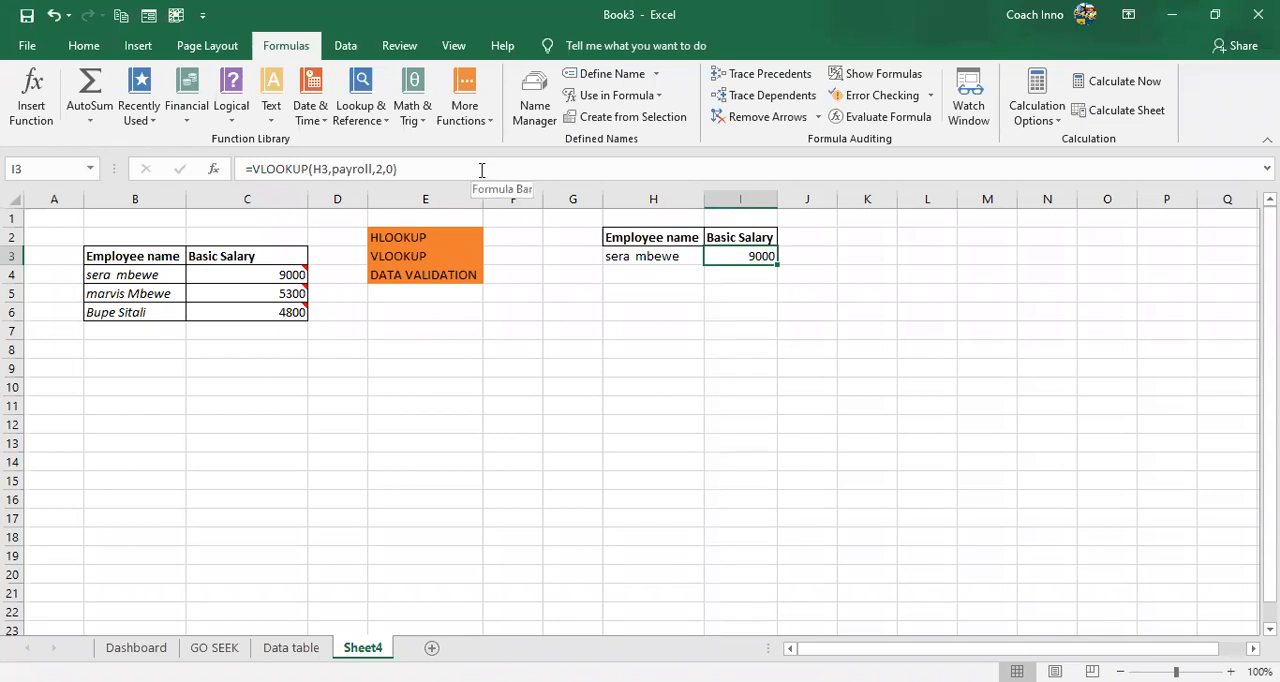
key(F2)
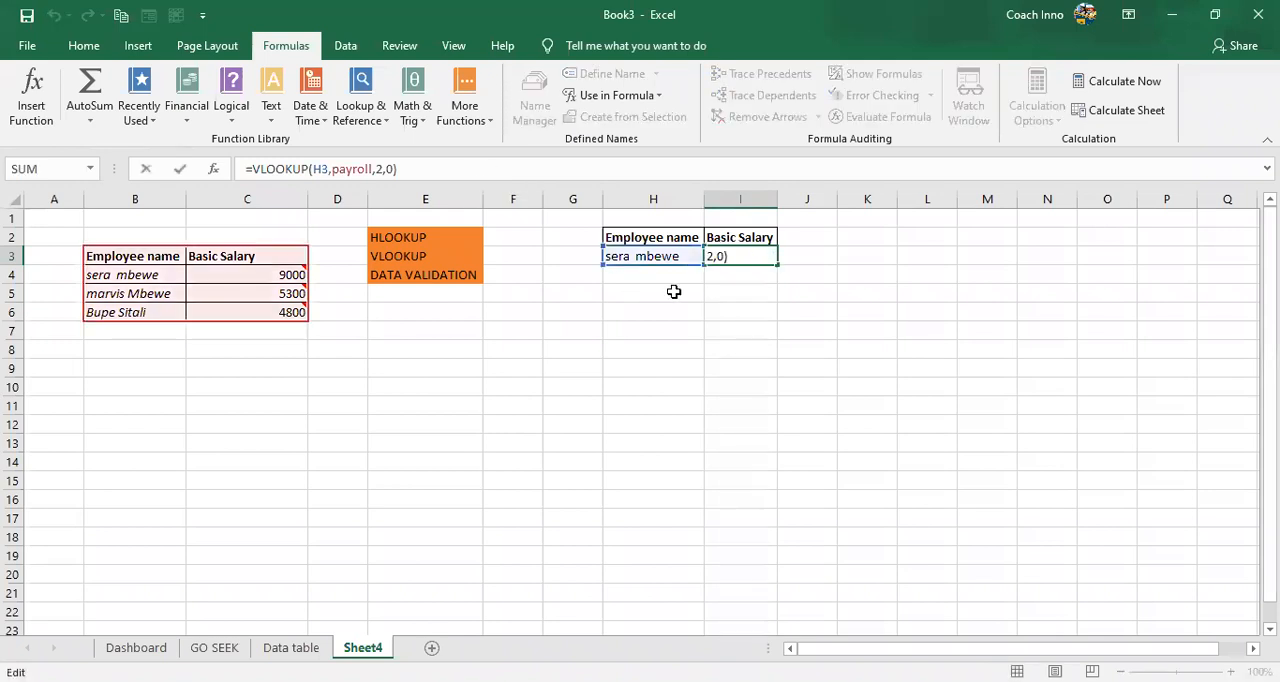
click(634, 256)
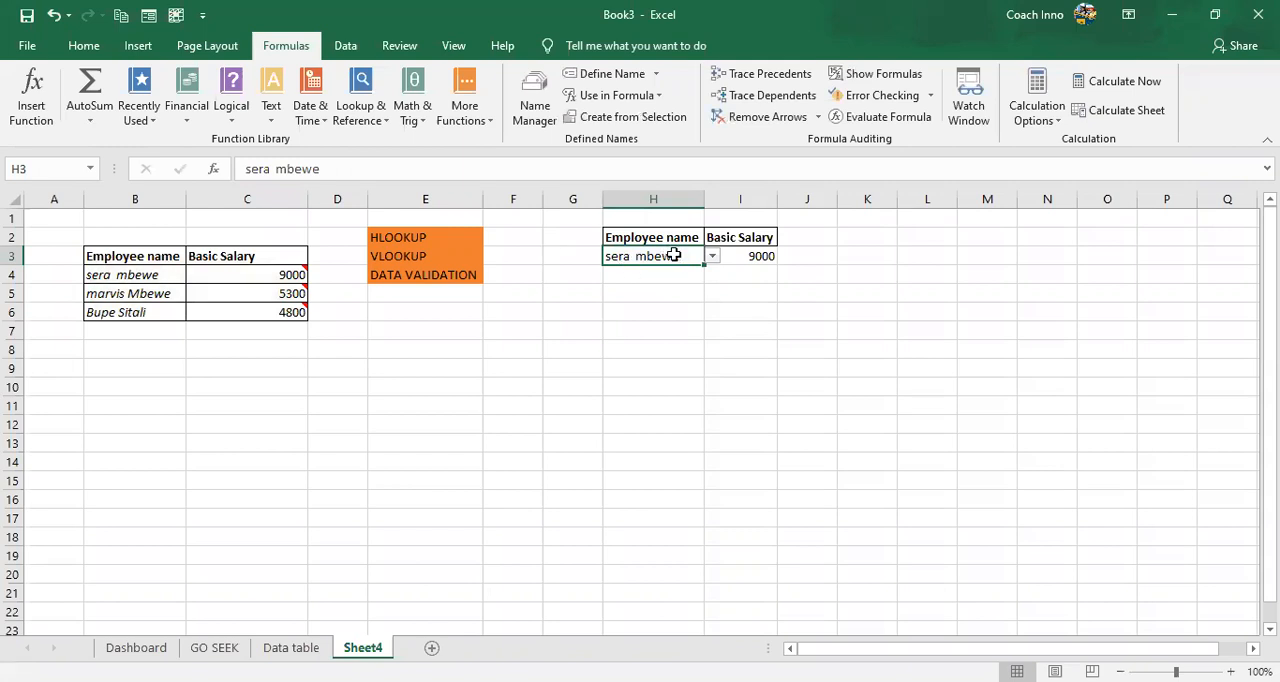
click(750, 254)
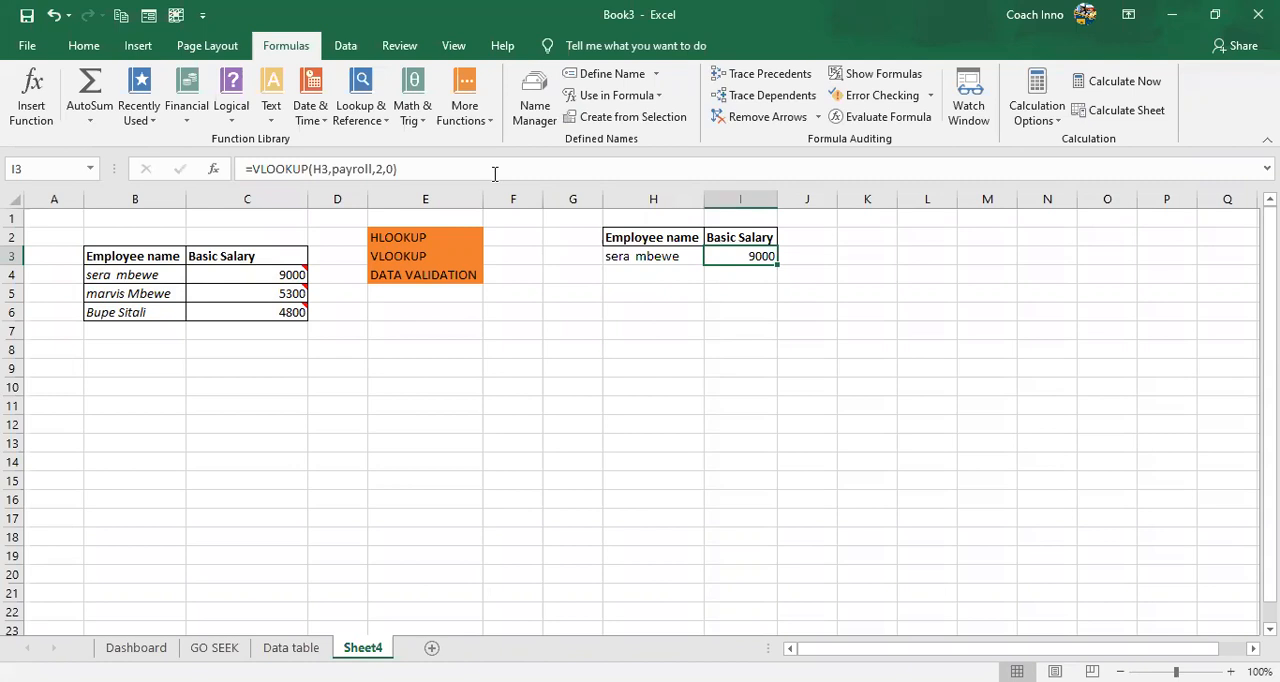
- Check the references of the VLOOKUP formula in I3, and select the second employee from the H3 dropdown
key(F2)
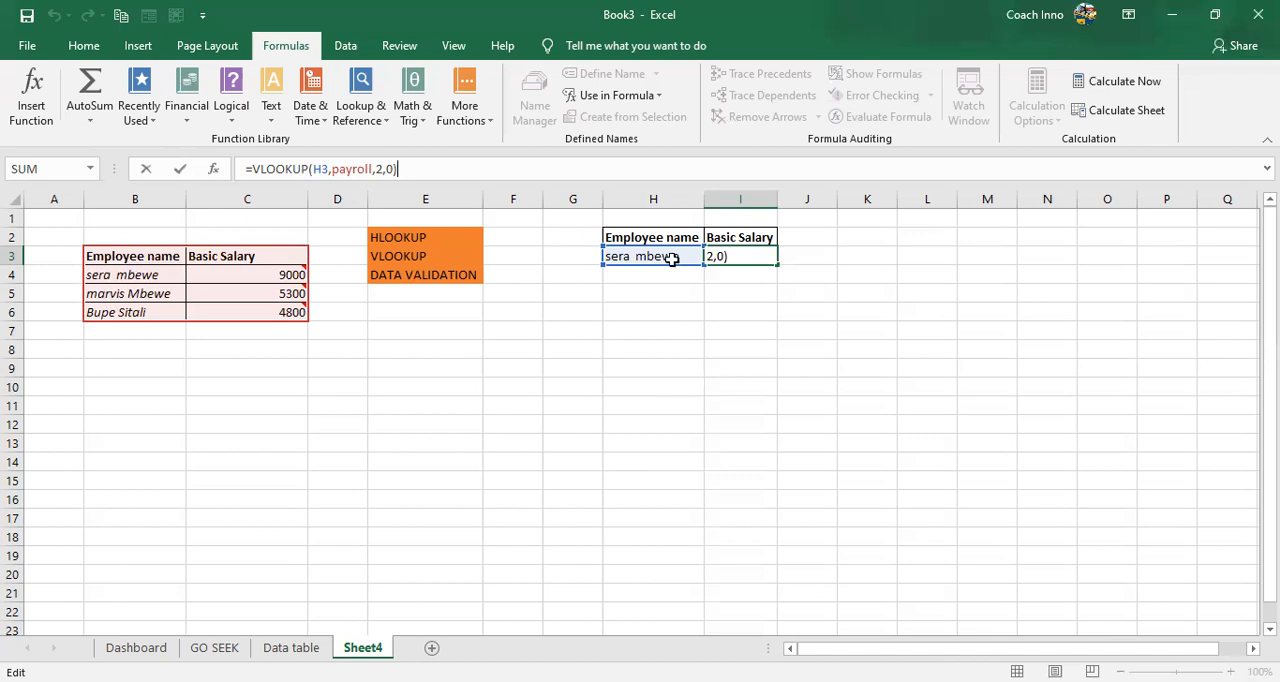
key(Return)
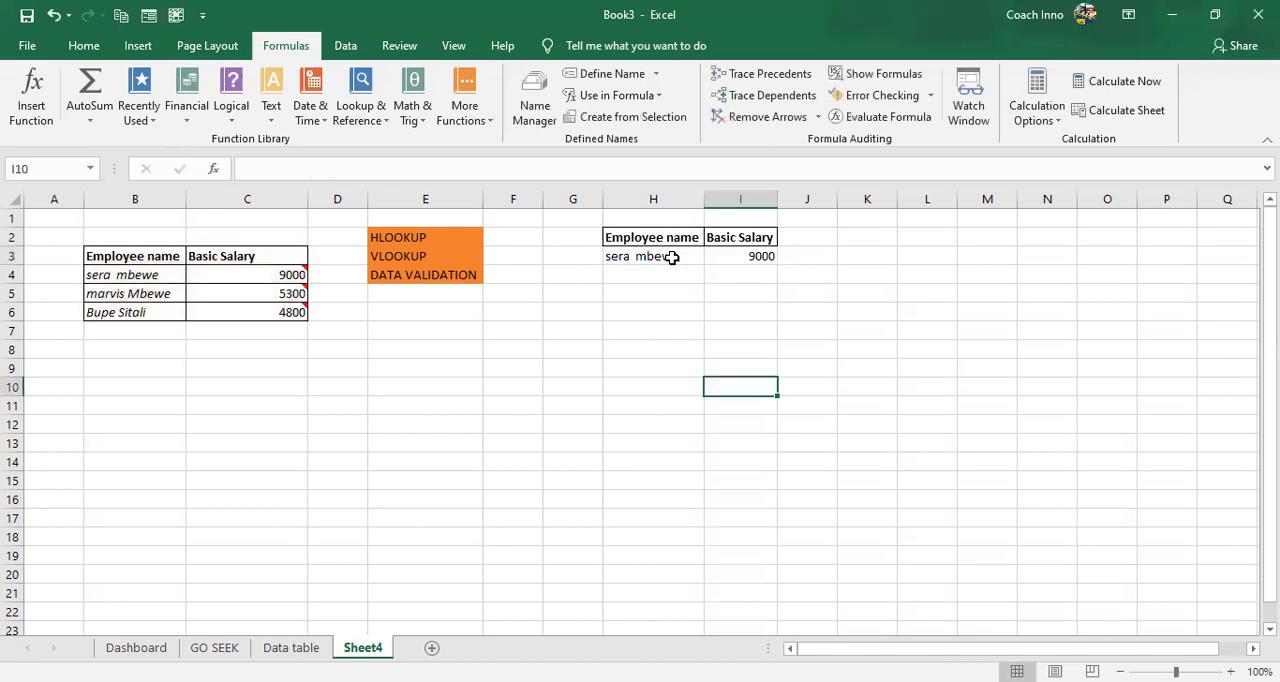
click(700, 260)
click(712, 266)
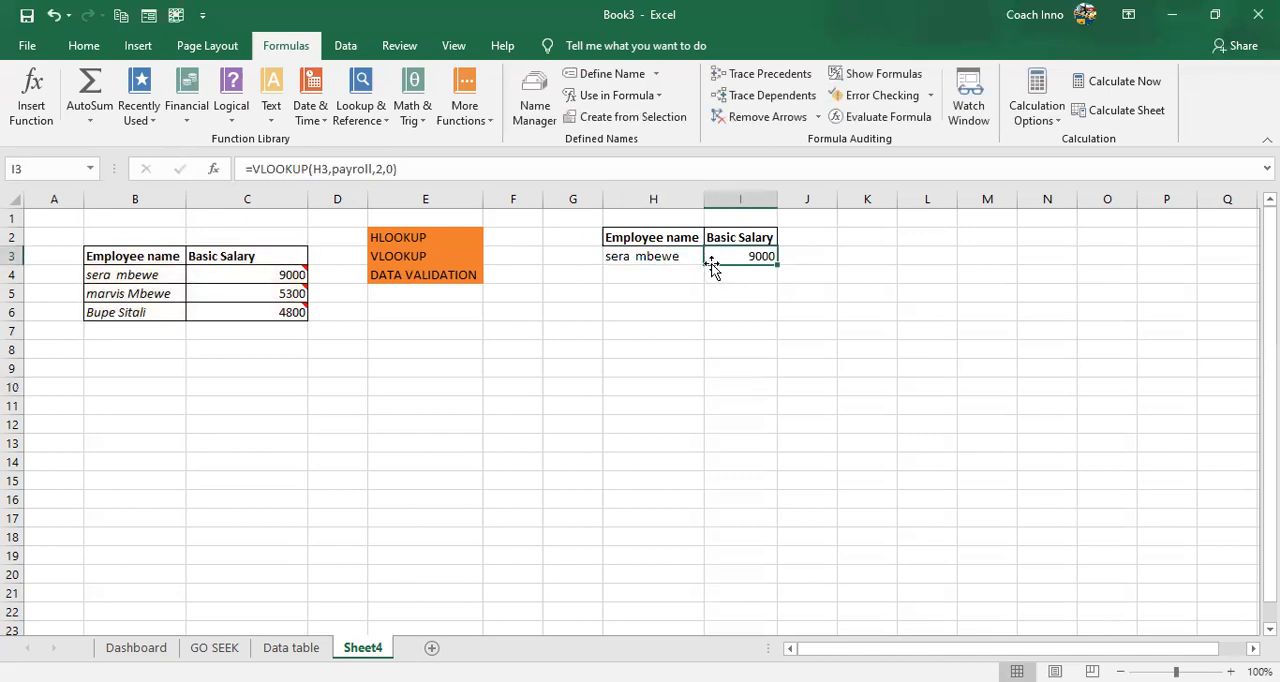
click(701, 261)
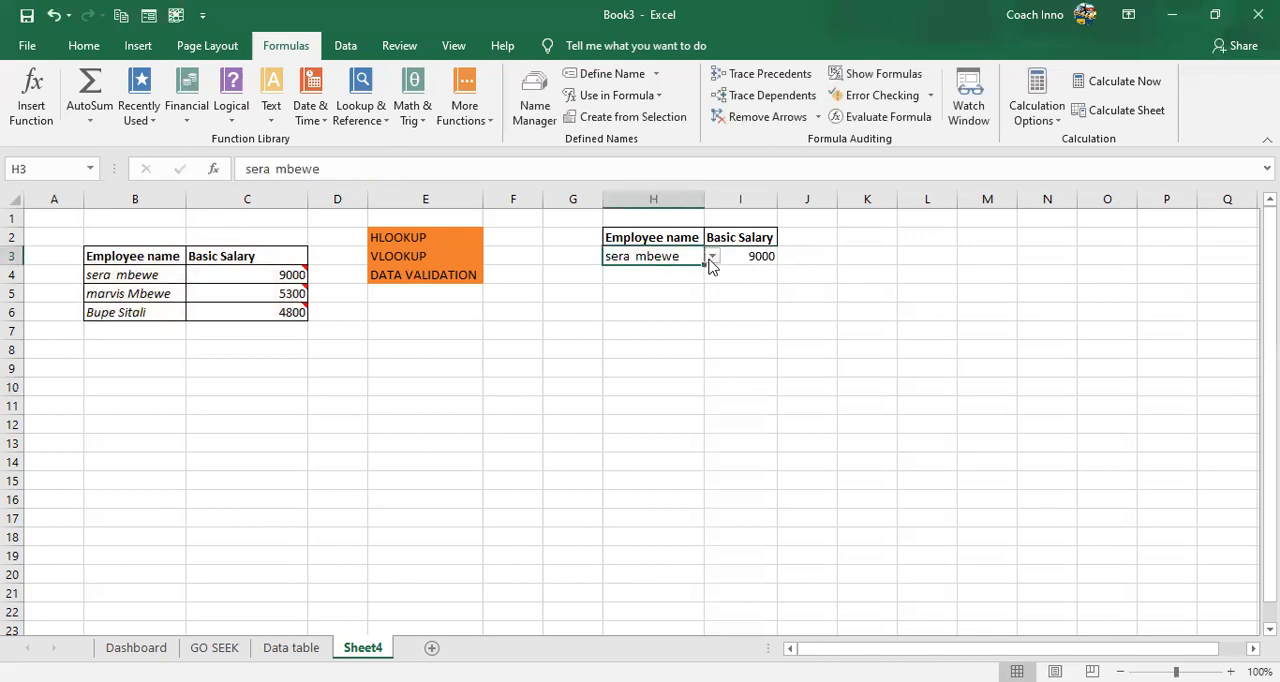
click(712, 258)
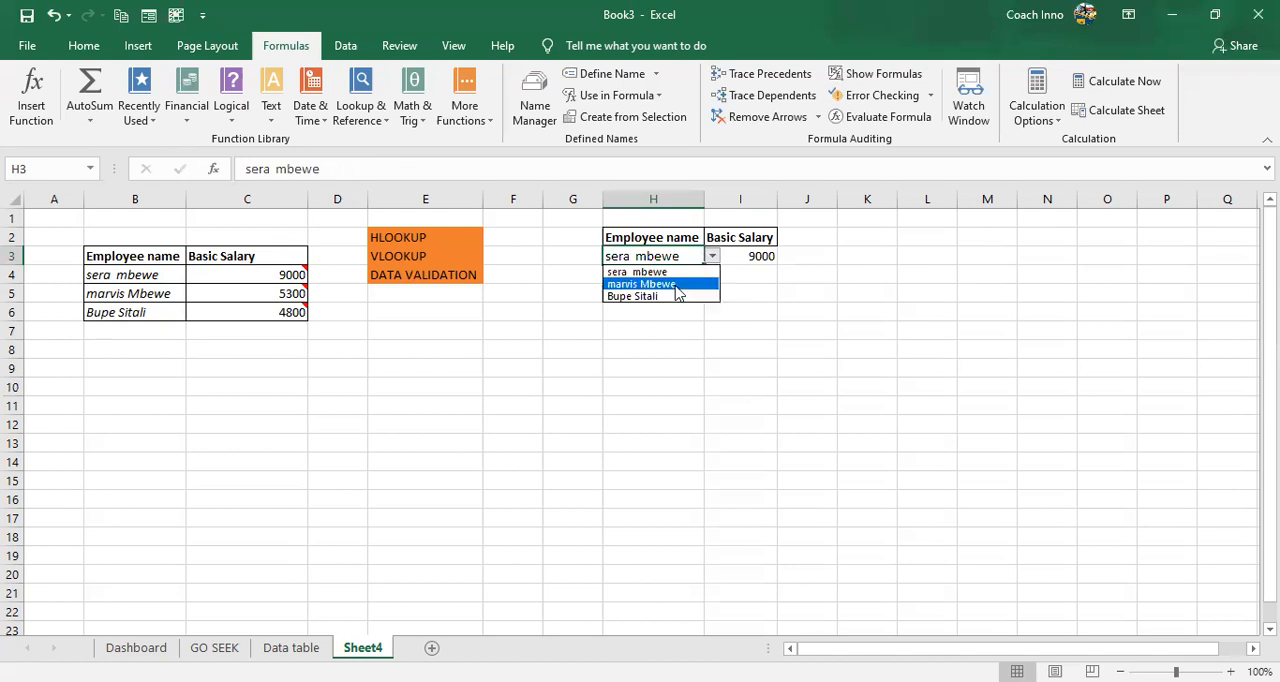
click(677, 287)
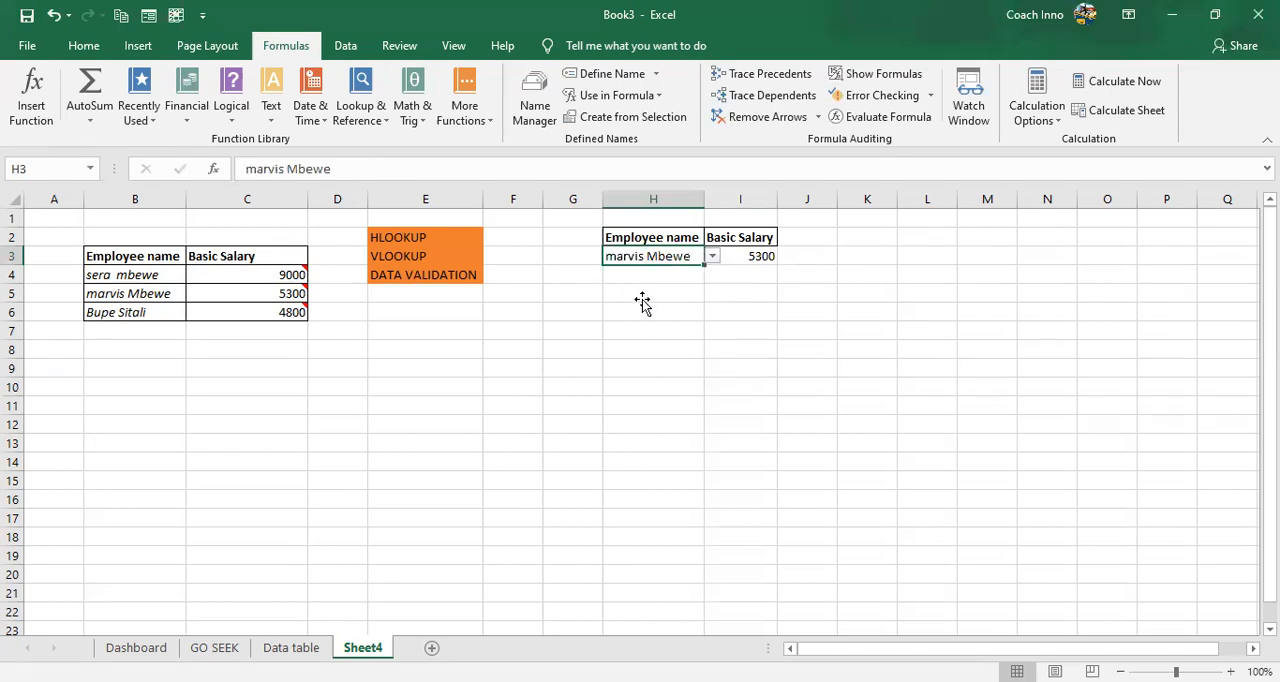
click(642, 300)
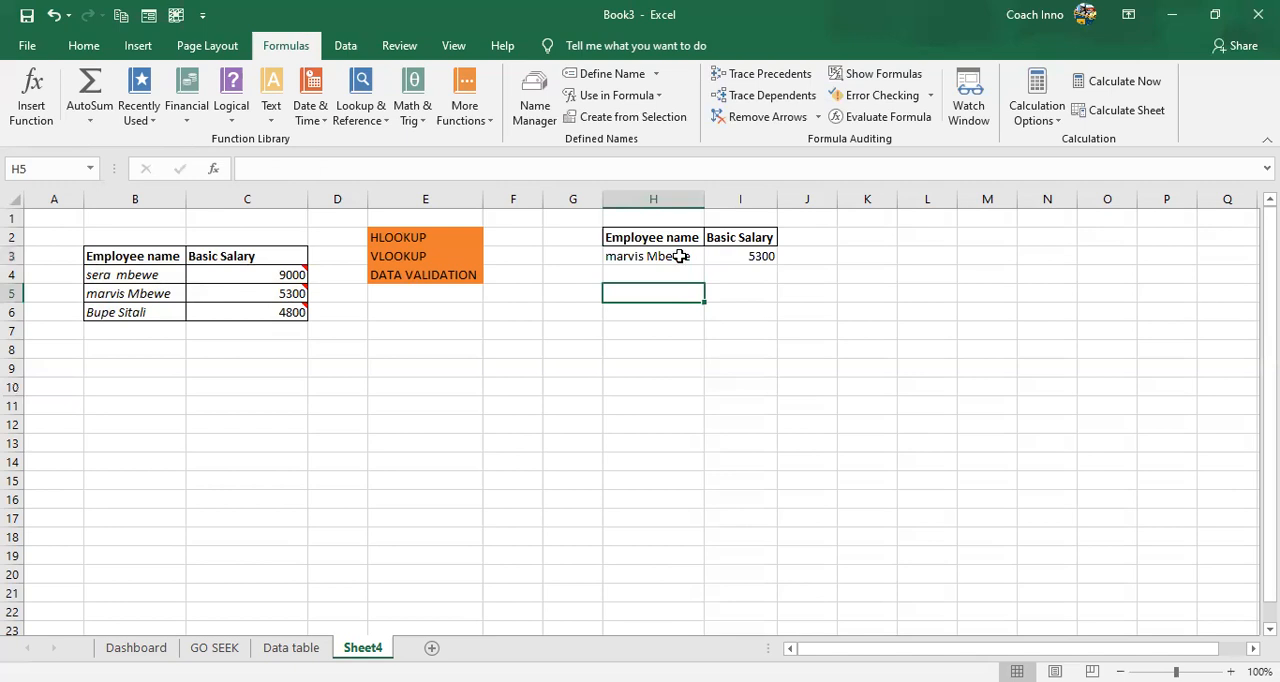
click(679, 257)
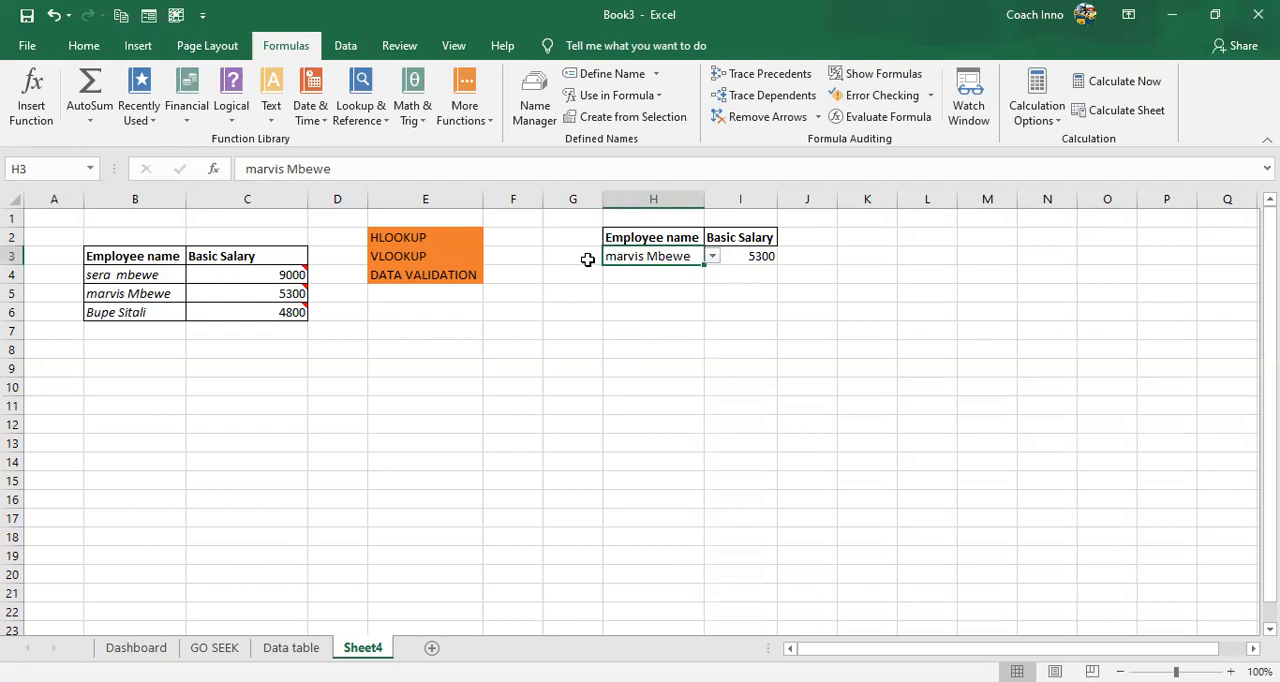
click(640, 275)
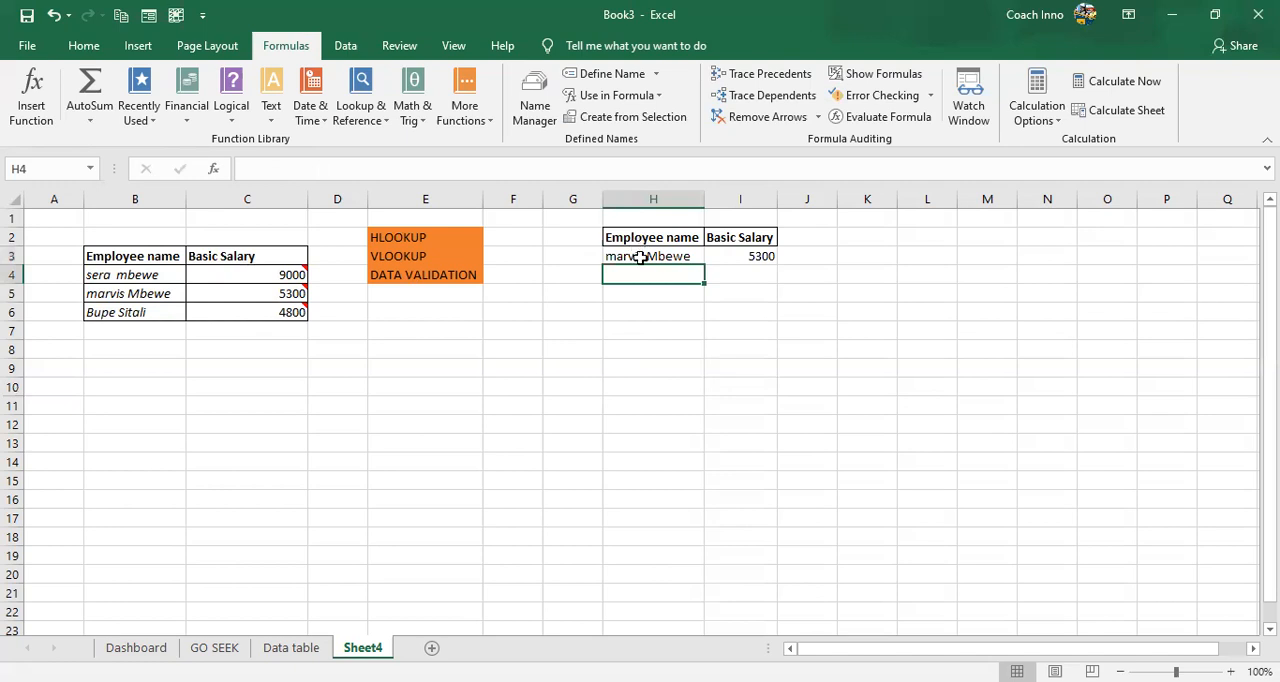
click(640, 257)
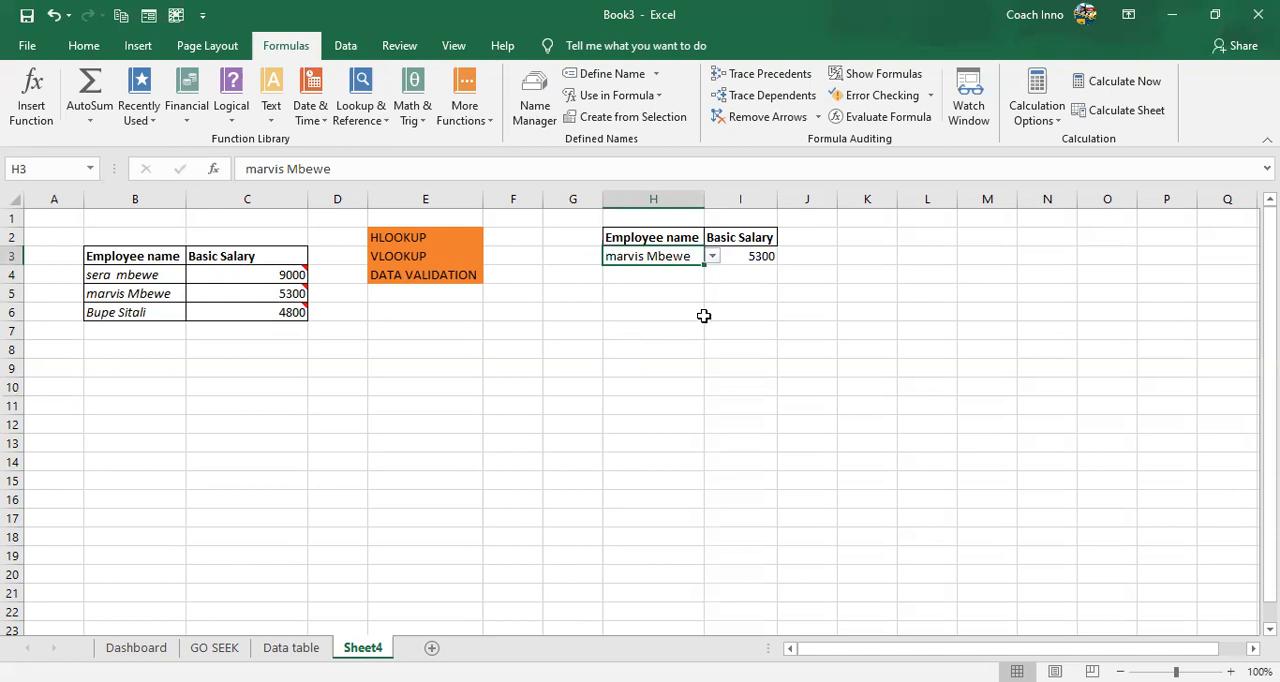
click(659, 271)
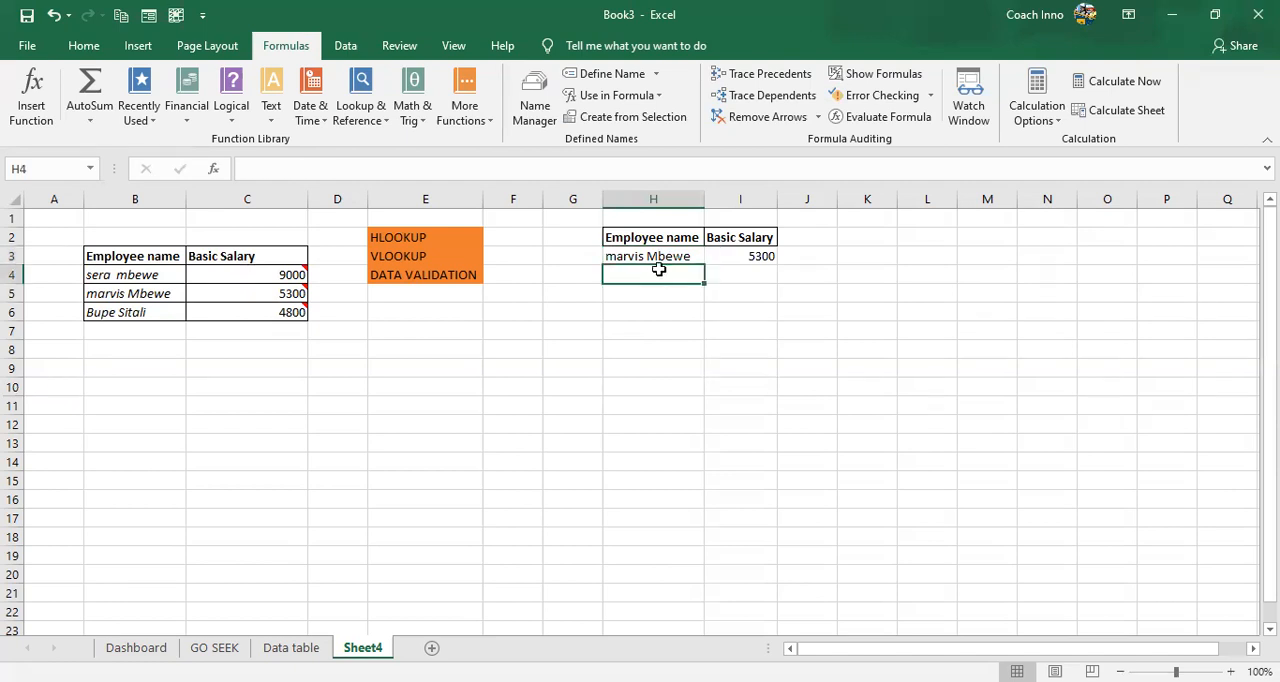
- Test the salary lookup with the employee name in H3 cleared, and reselect the first employee from its dropdown
click(653, 255)
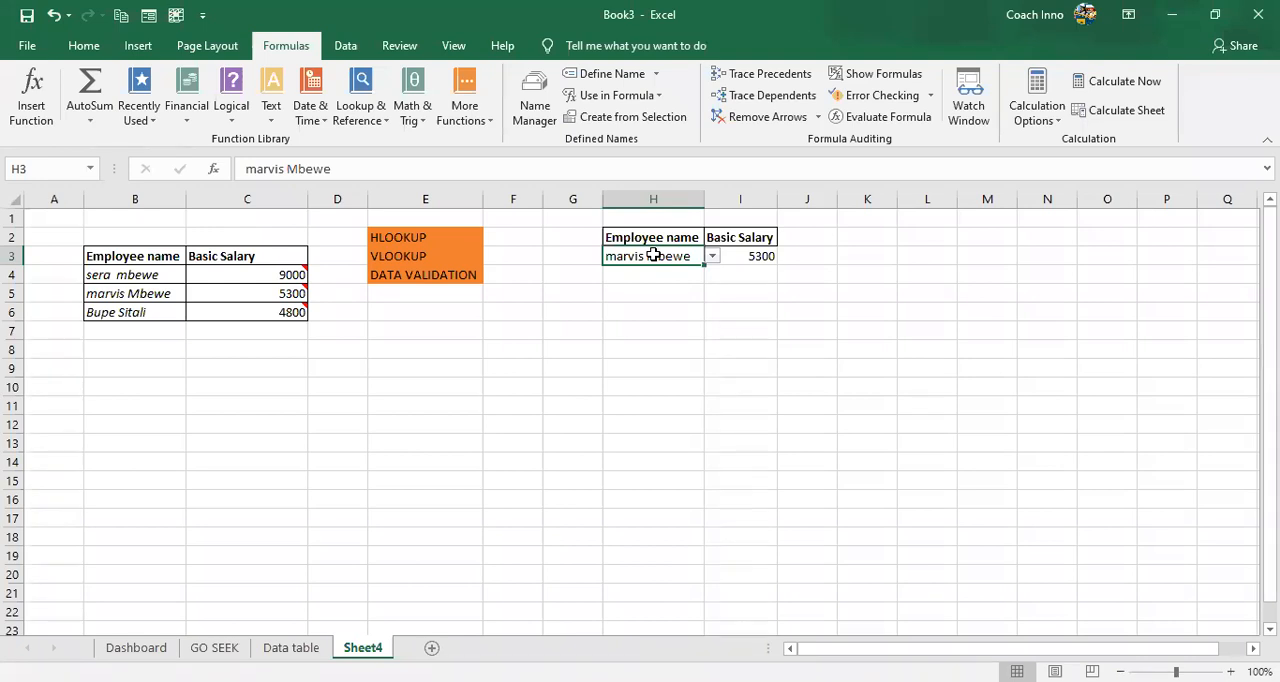
key(BackSpace)
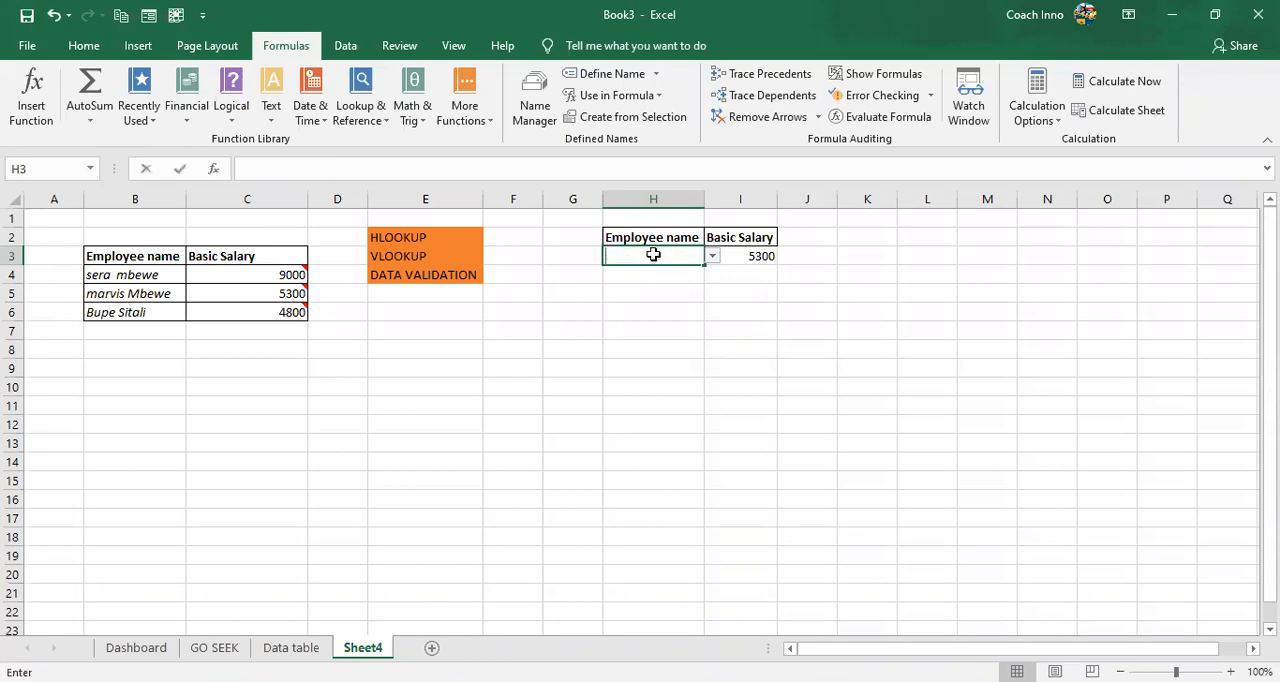
key(Return)
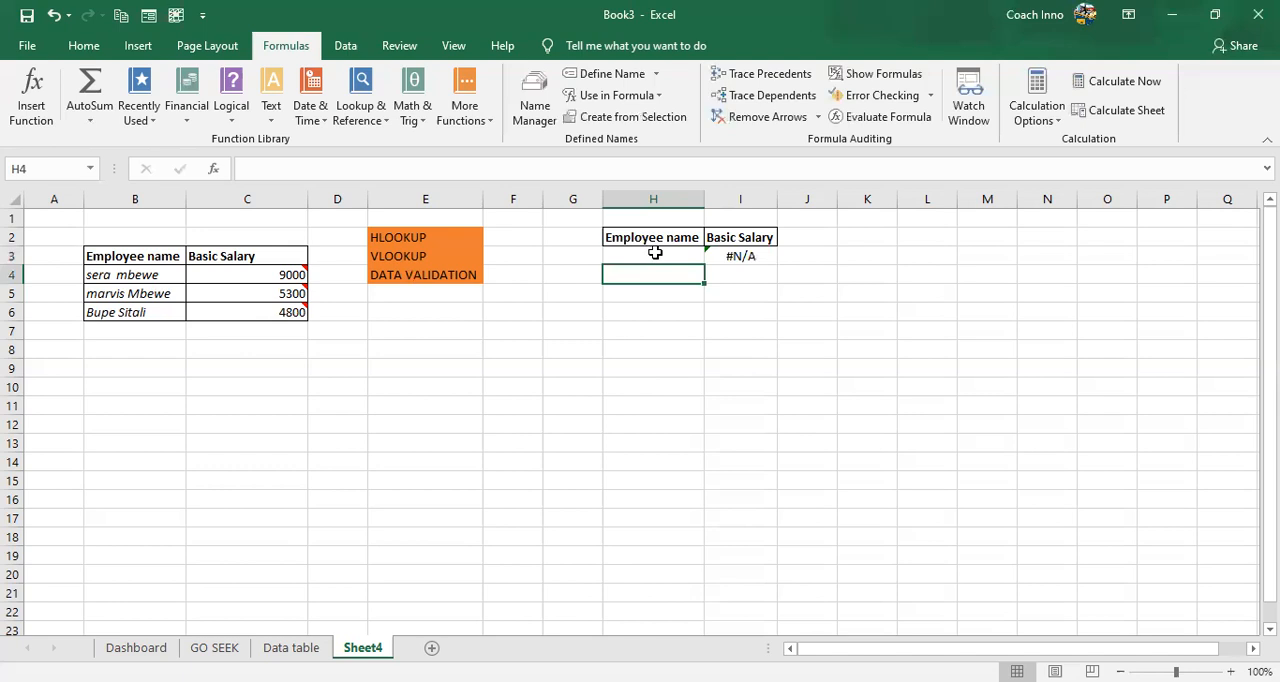
click(654, 253)
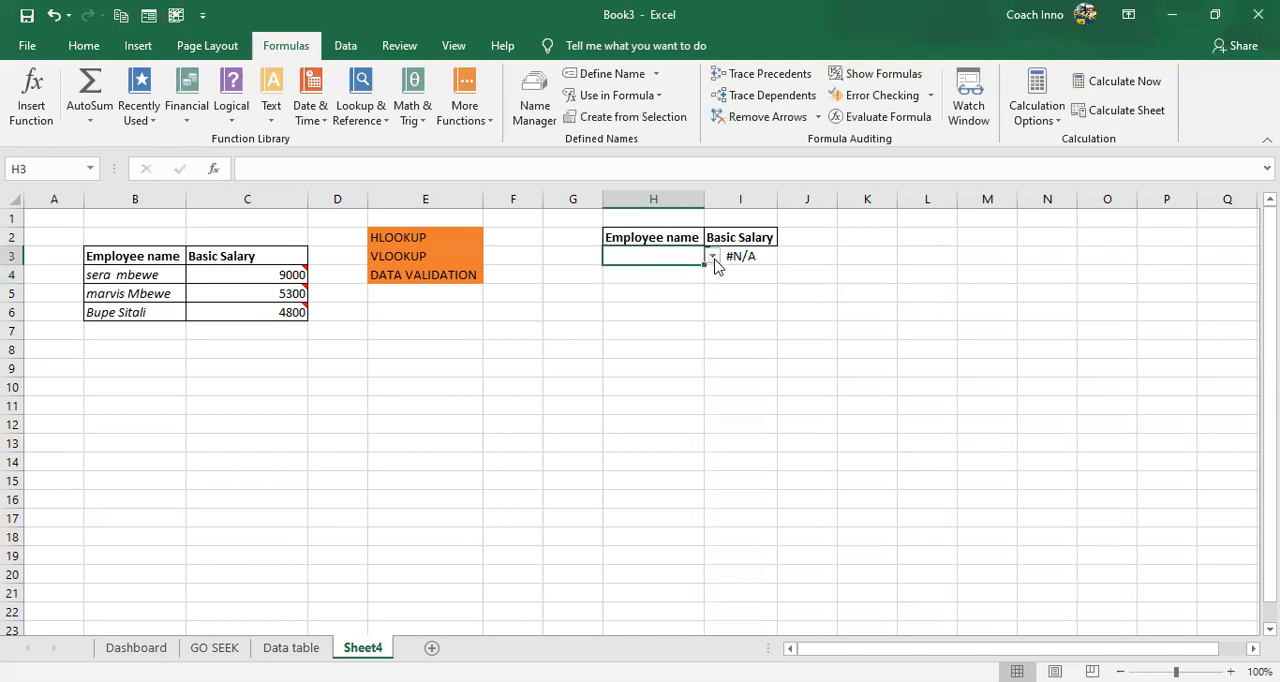
click(712, 257)
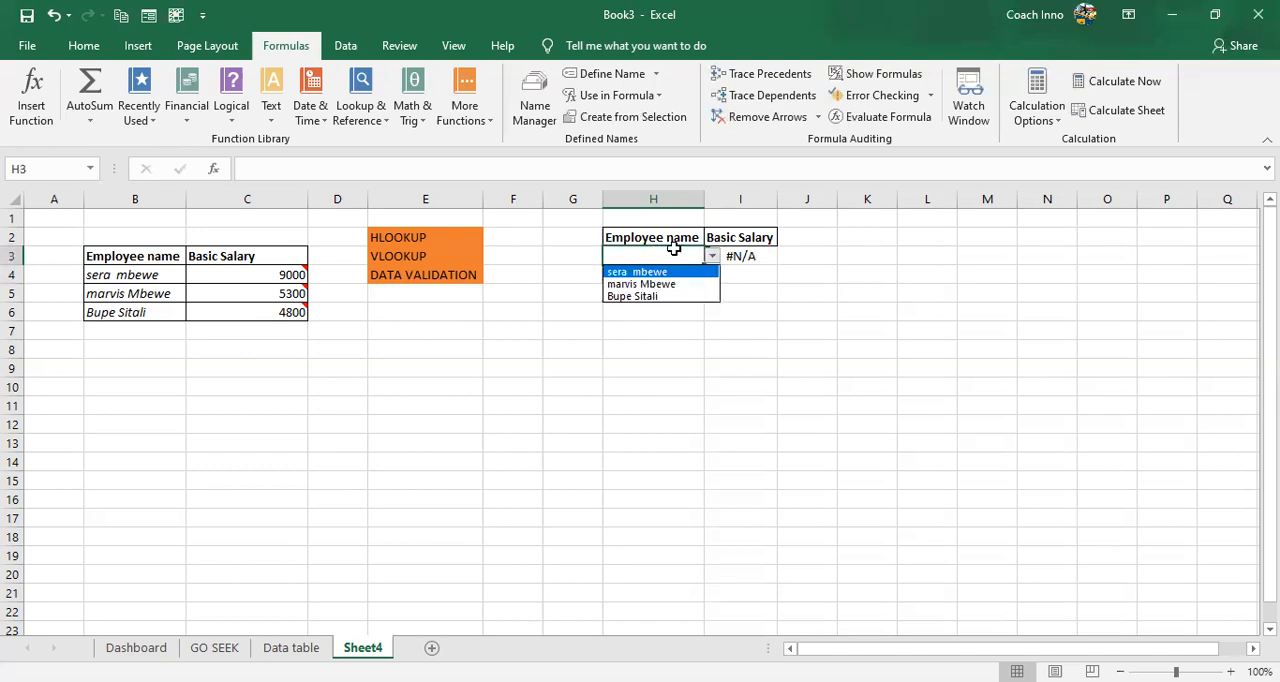
click(677, 270)
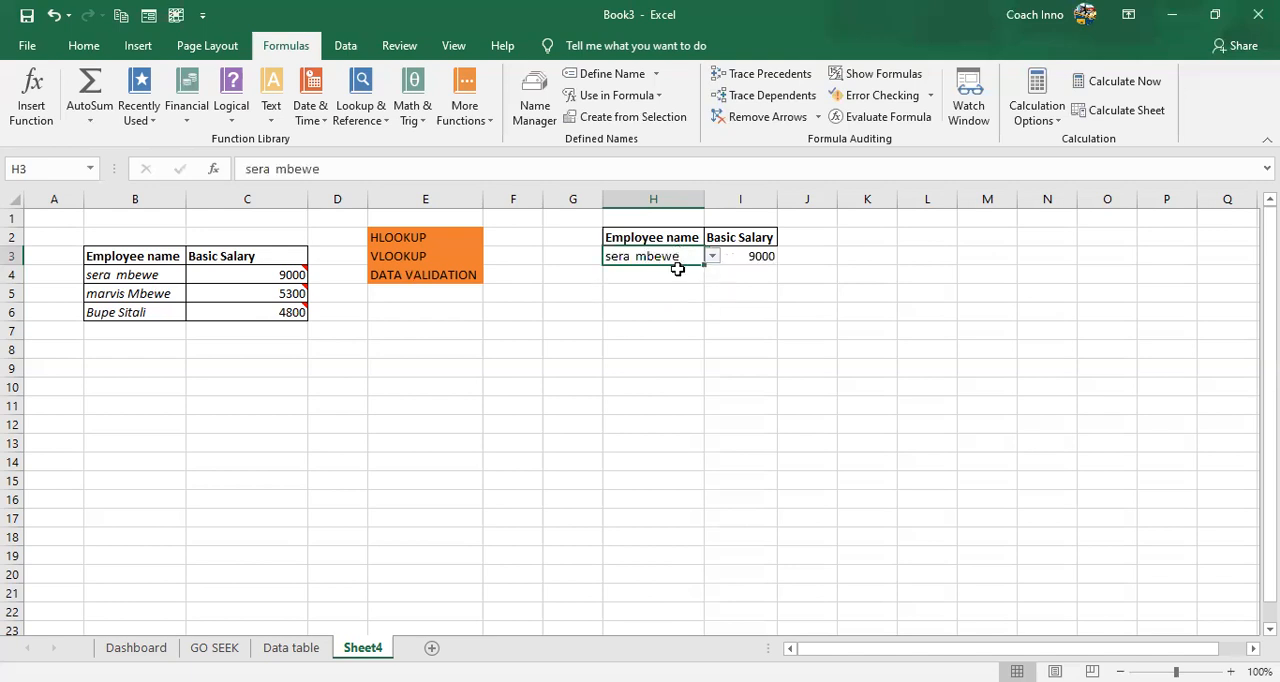
- Clear the employee name from cell H3 again
key(BackSpace)
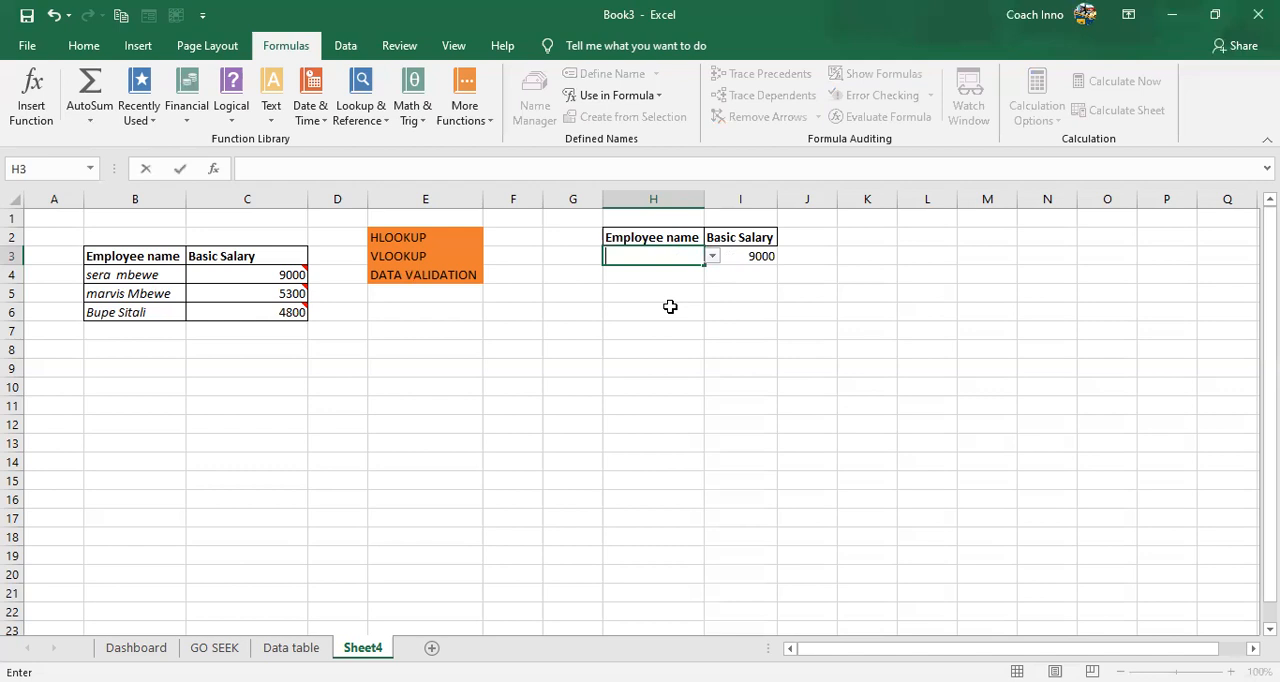
click(670, 307)
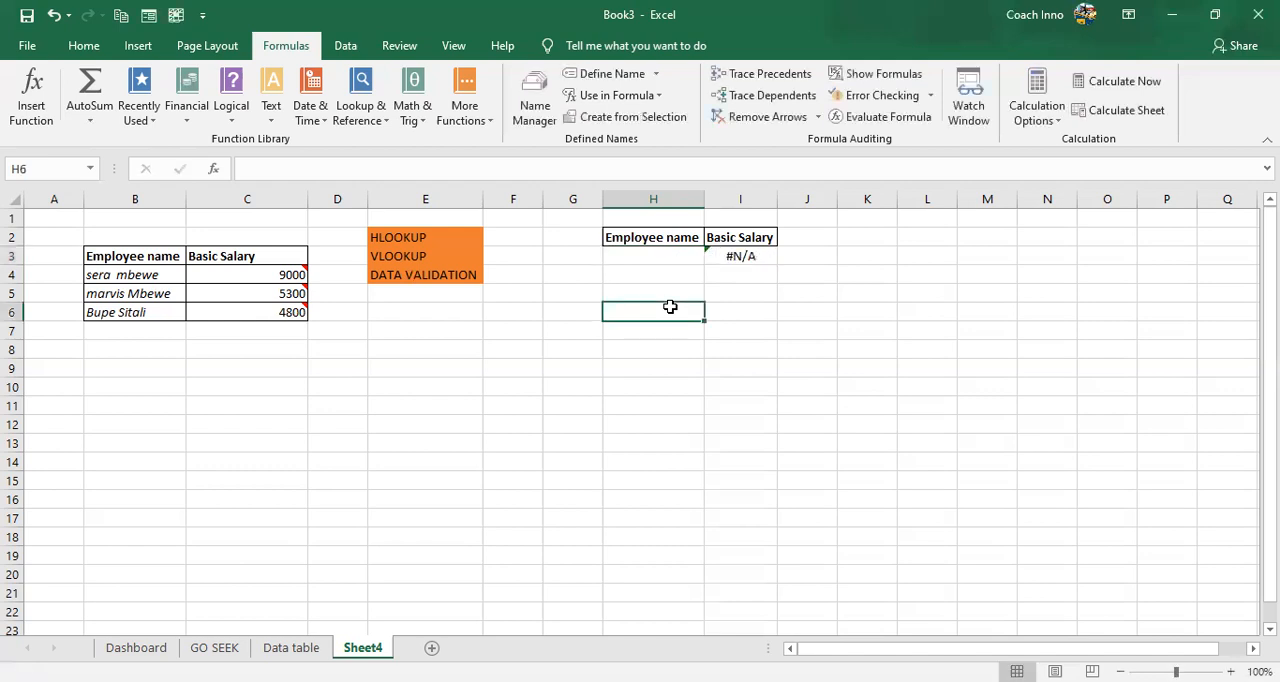
click(672, 257)
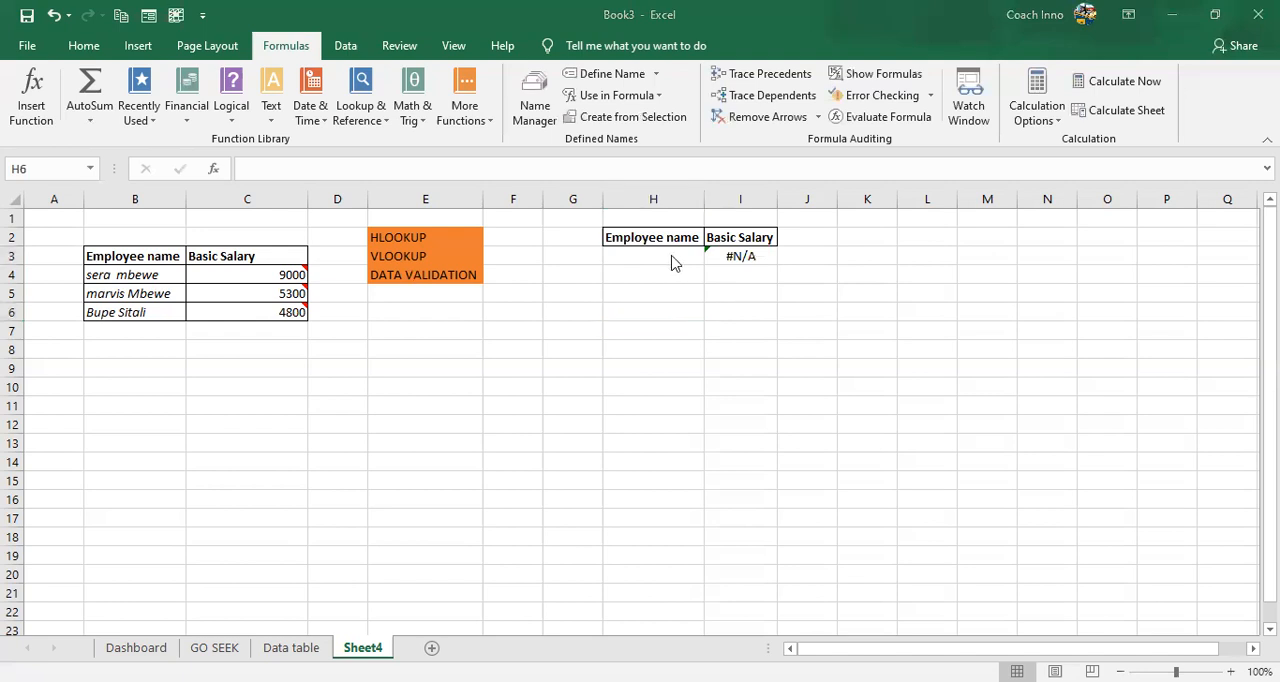
click(672, 256)
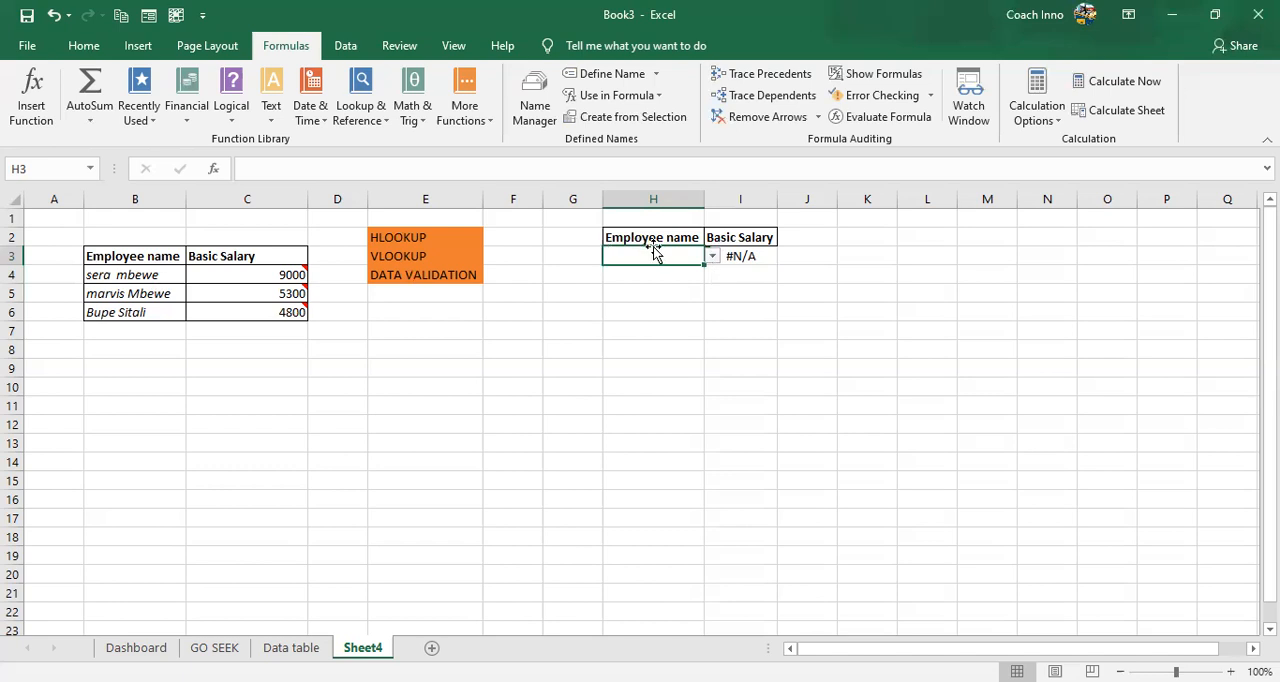
- Wrap the existing VLOOKUP in I3 in an IF function, using ISNA around the lookup as the logical test
click(747, 257)
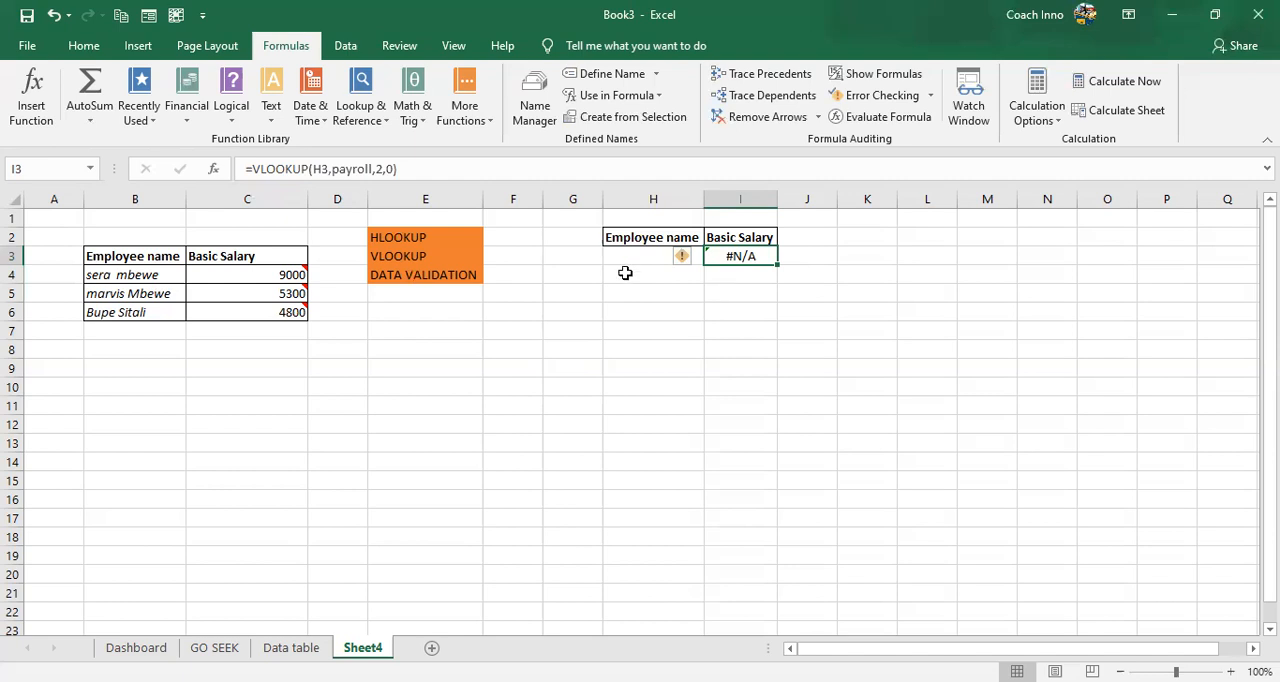
click(253, 168)
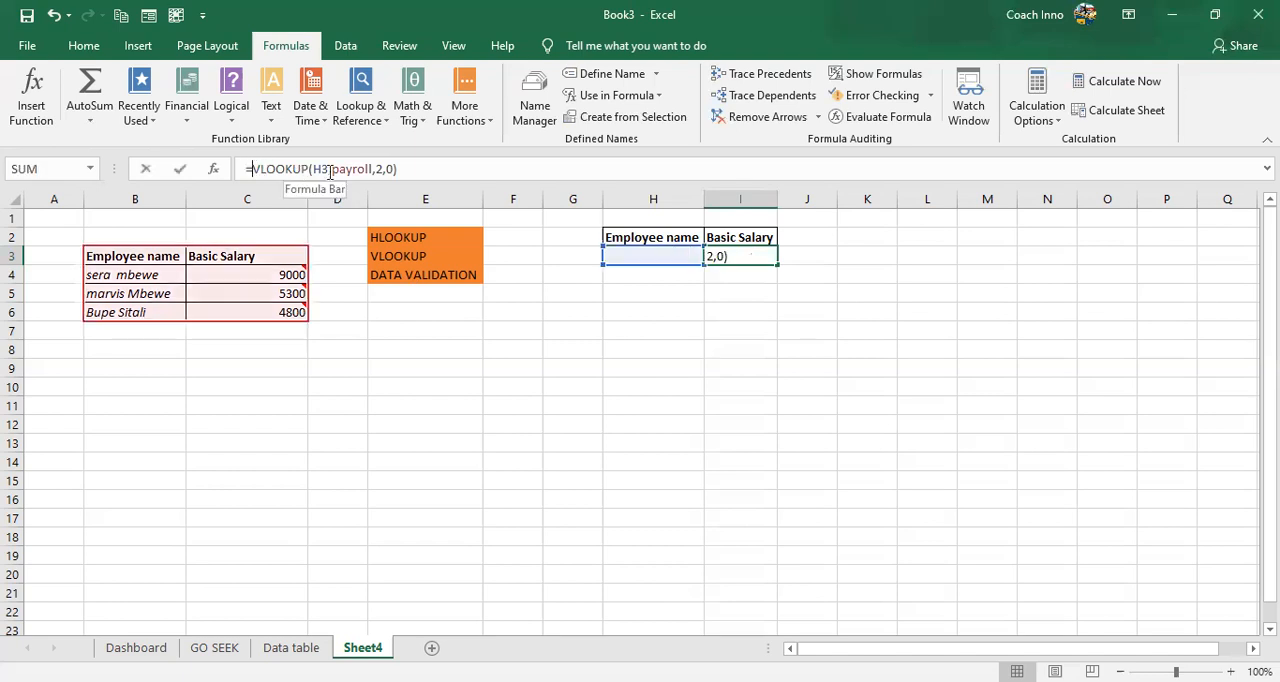
drag(330, 170, 403, 169)
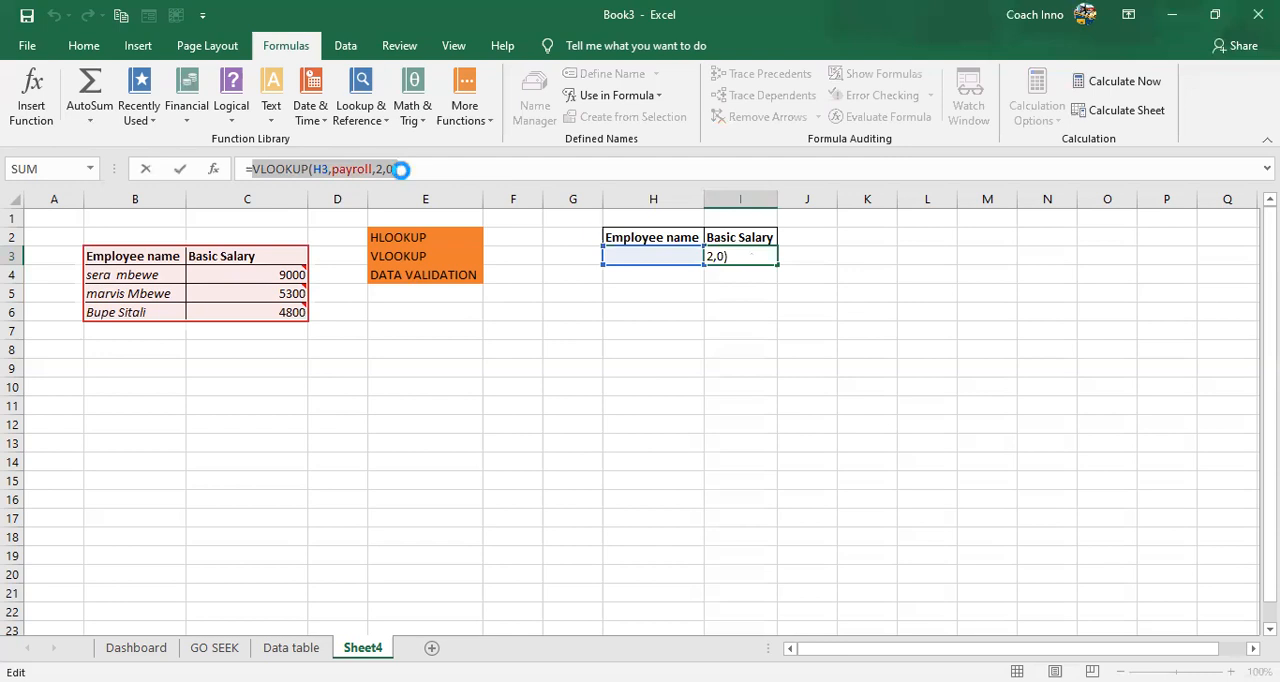
click(253, 168)
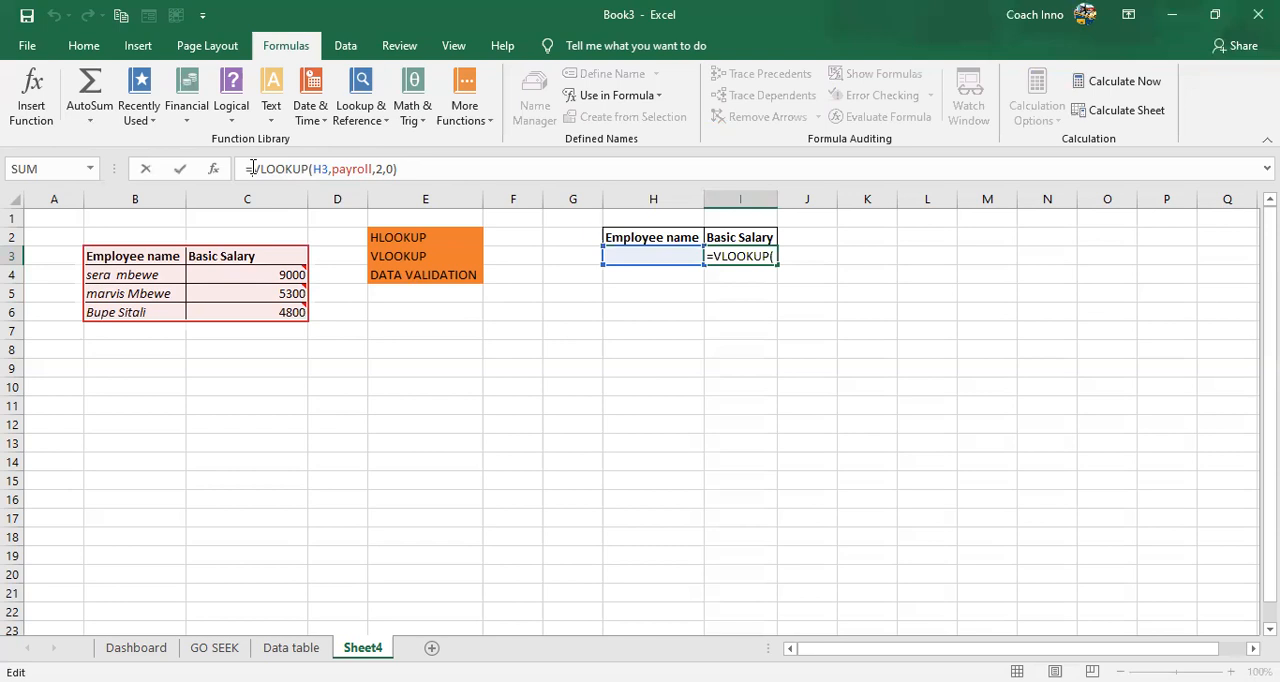
text(if)
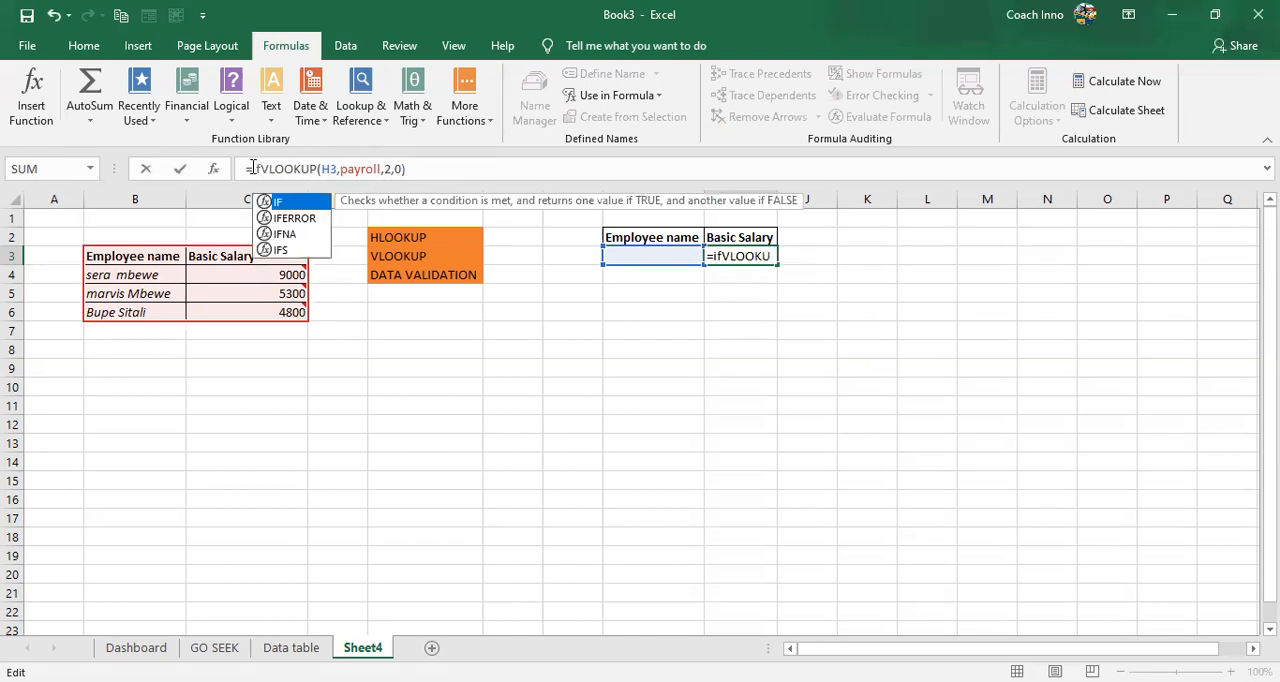
key(Tab)
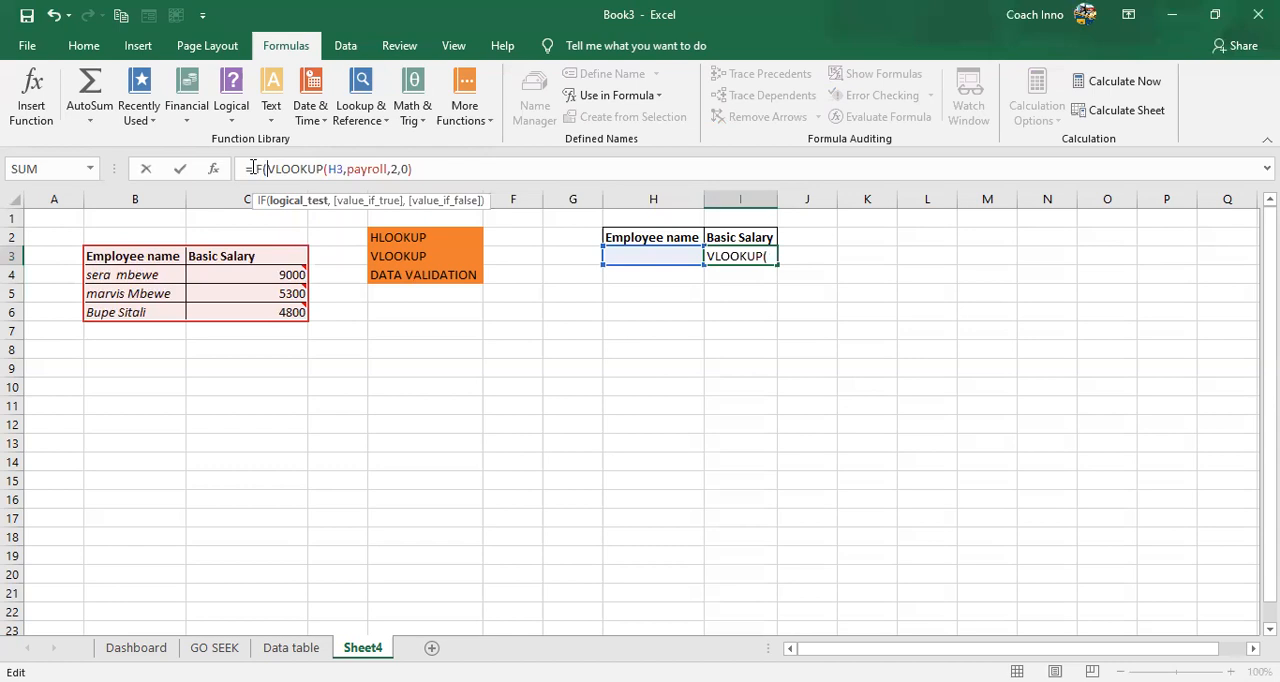
text(is)
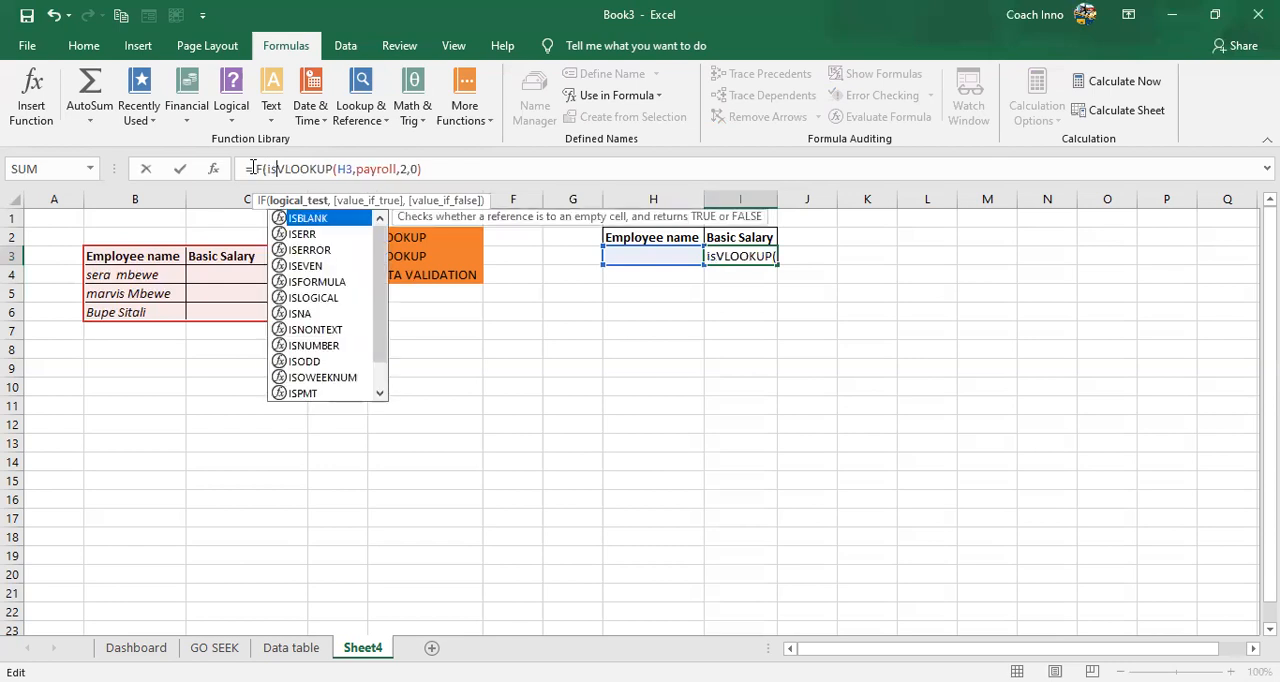
text(na)
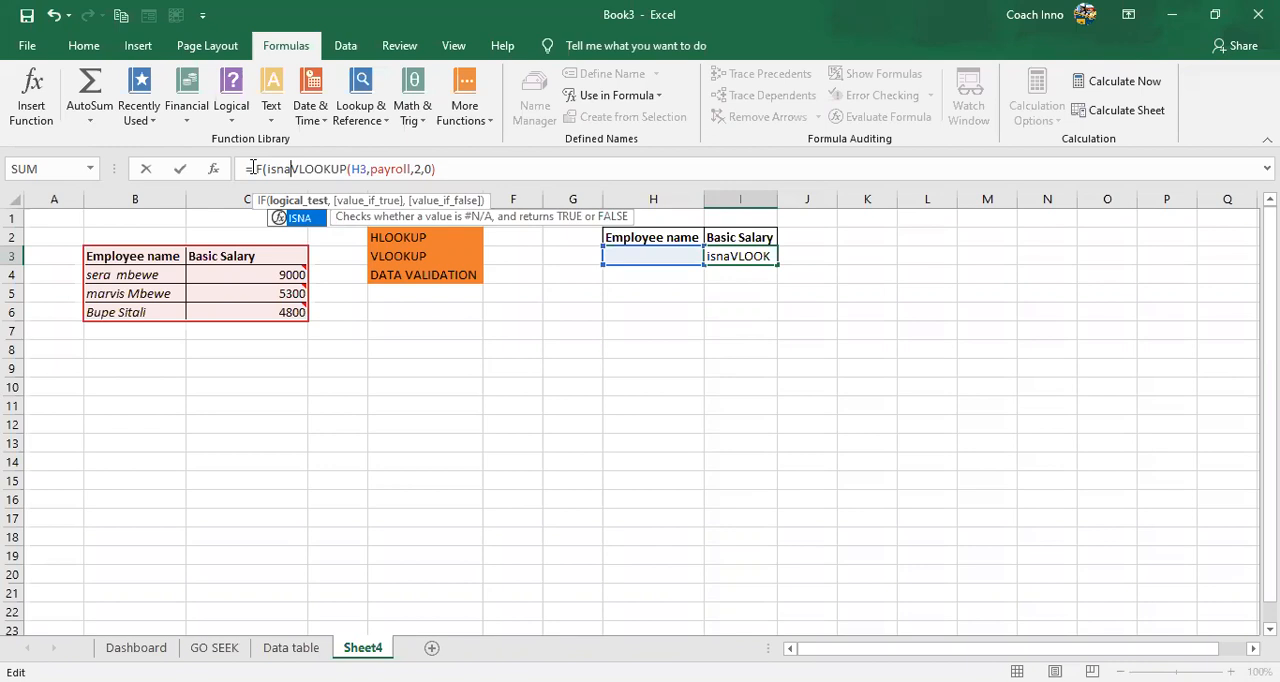
key(Tab)
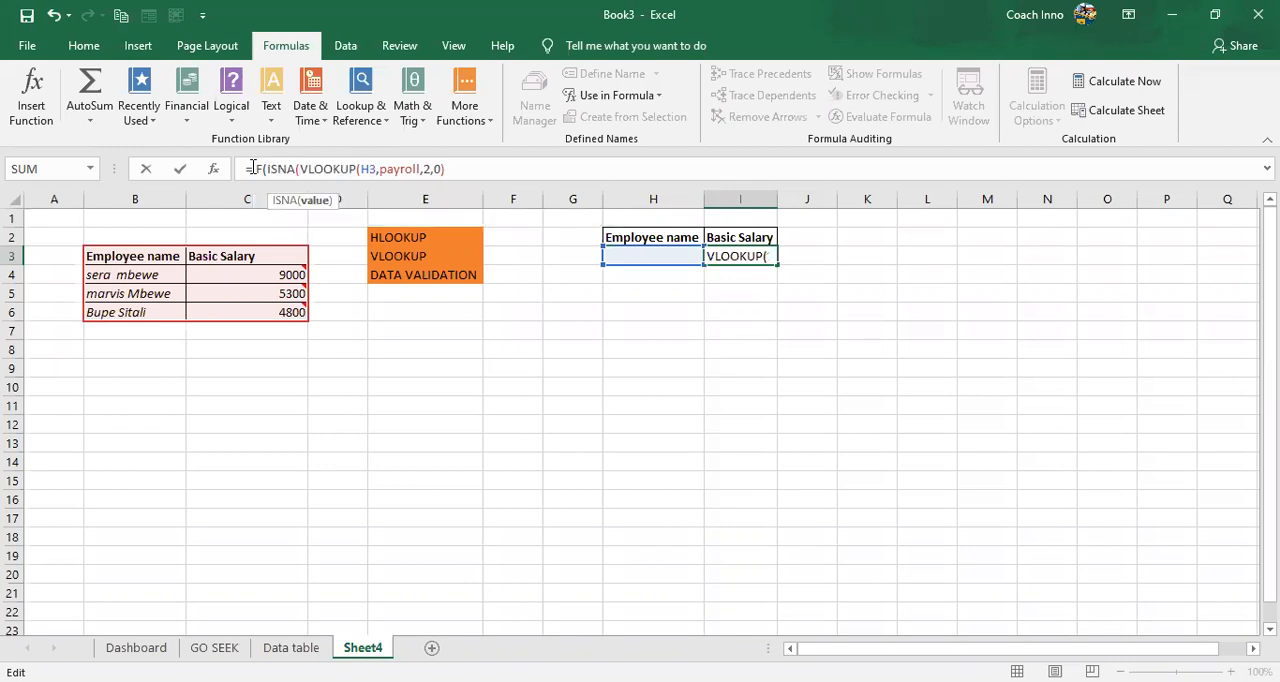
click(447, 166)
text())
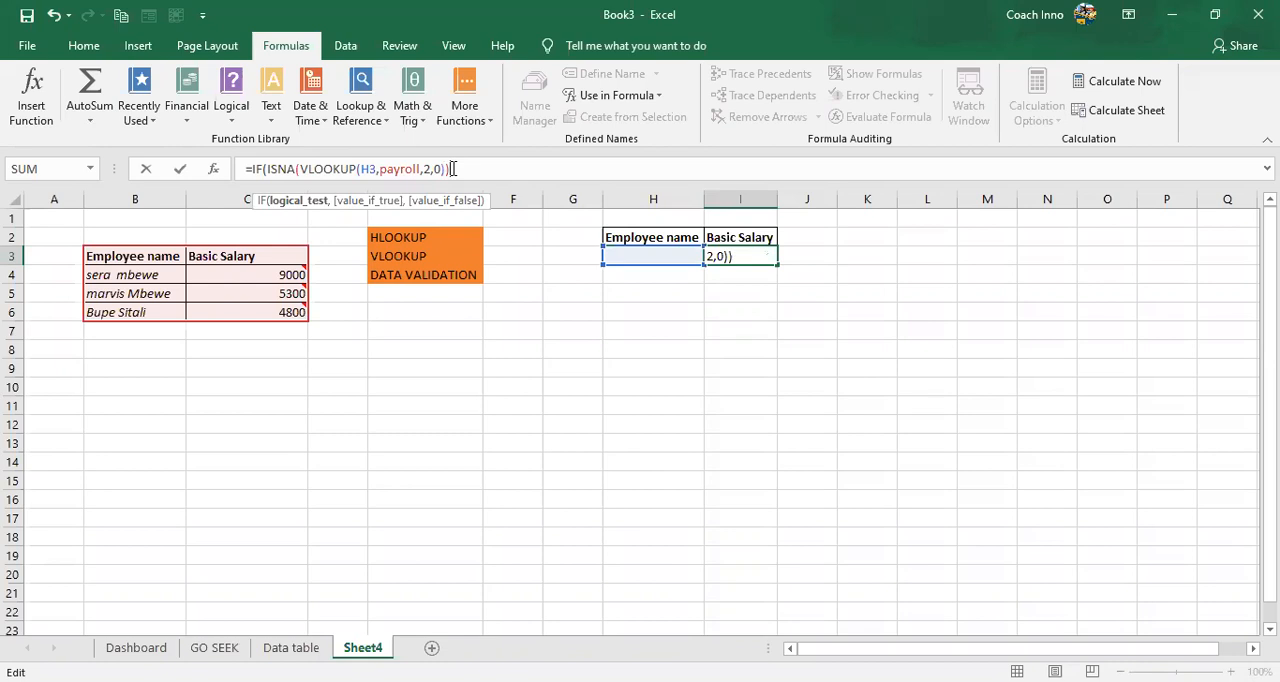
- Add the message "Sellect the Correct Name" as the value-if-true argument of the IF formula in I3
text(,)
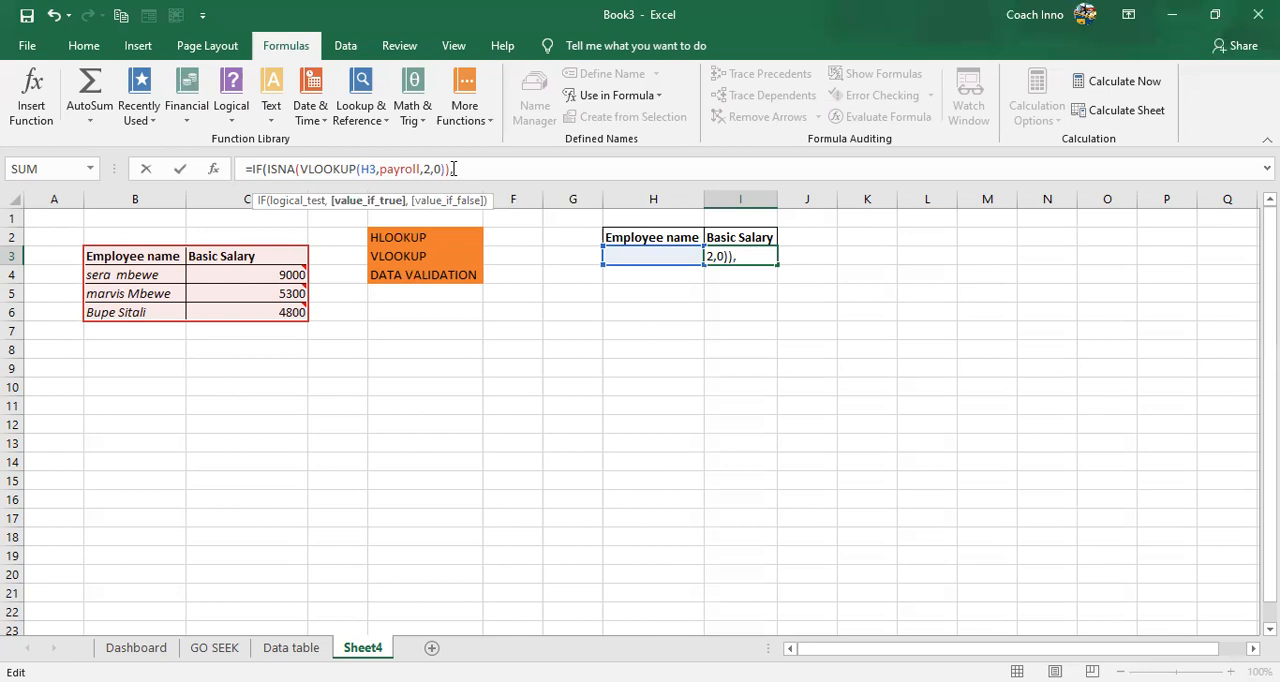
text(")
text(")
text(S)
text(e)
text(ll)
text(ec)
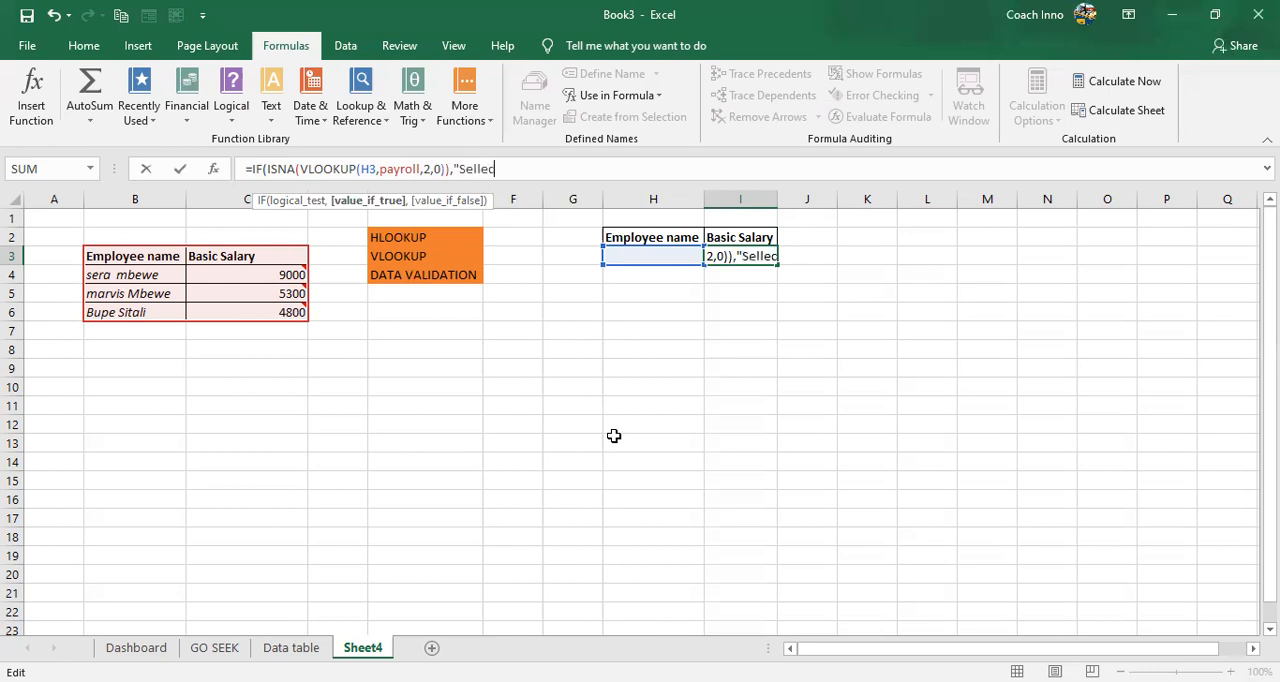
text(t )
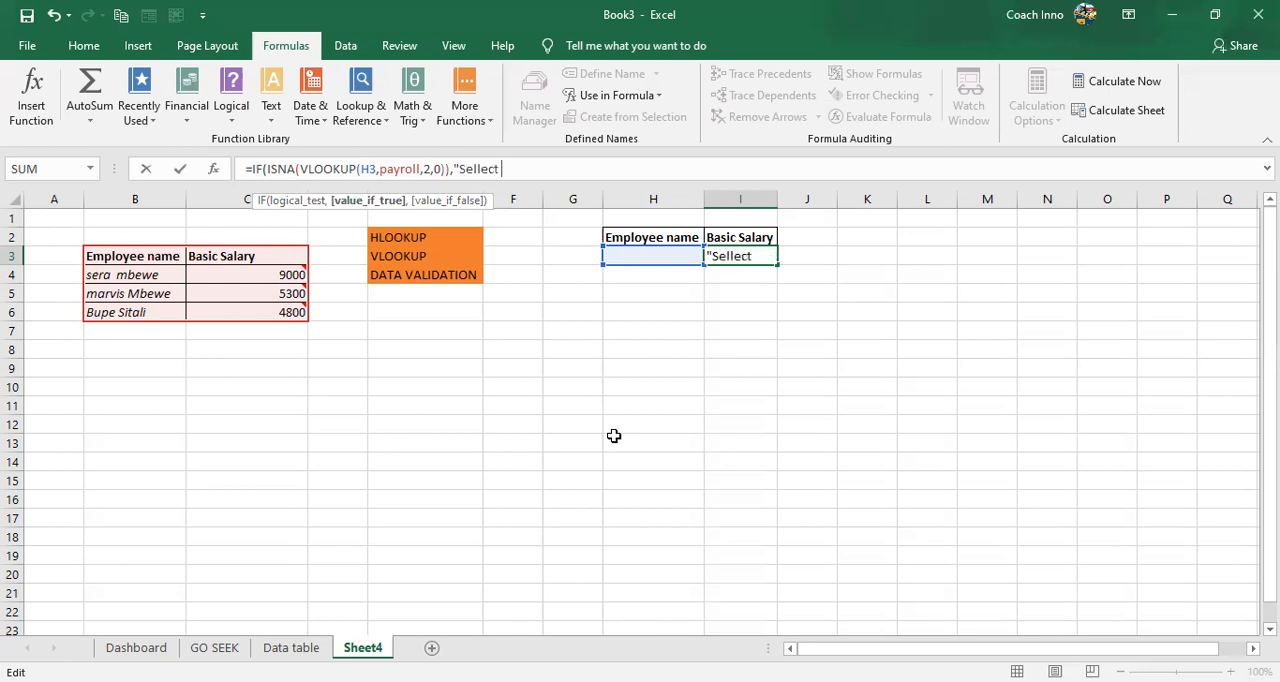
text(the)
text(Correct)
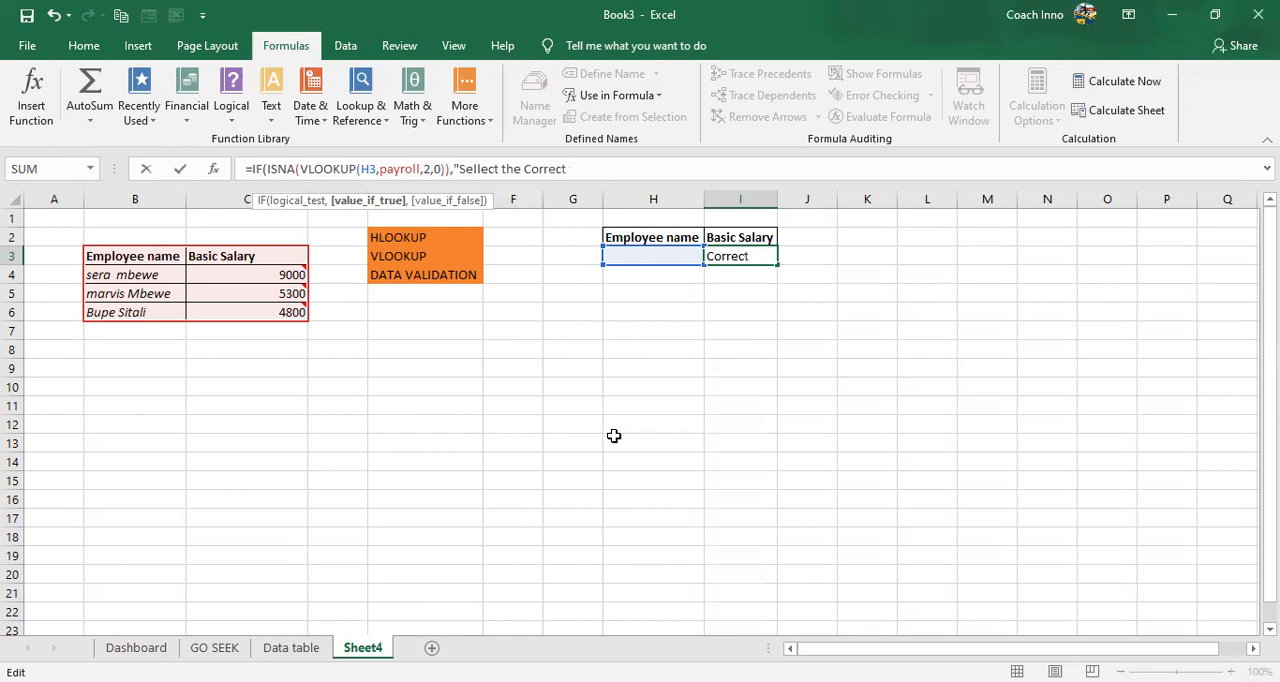
text( Na)
key(BackSpace)
key(BackSpace)
key(BackSpace)
key(BackSpace)
key(BackSpace)
key(BackSpace)
key(BackSpace)
key(BackSpace)
key(BackSpace)
text(orrect Name",)
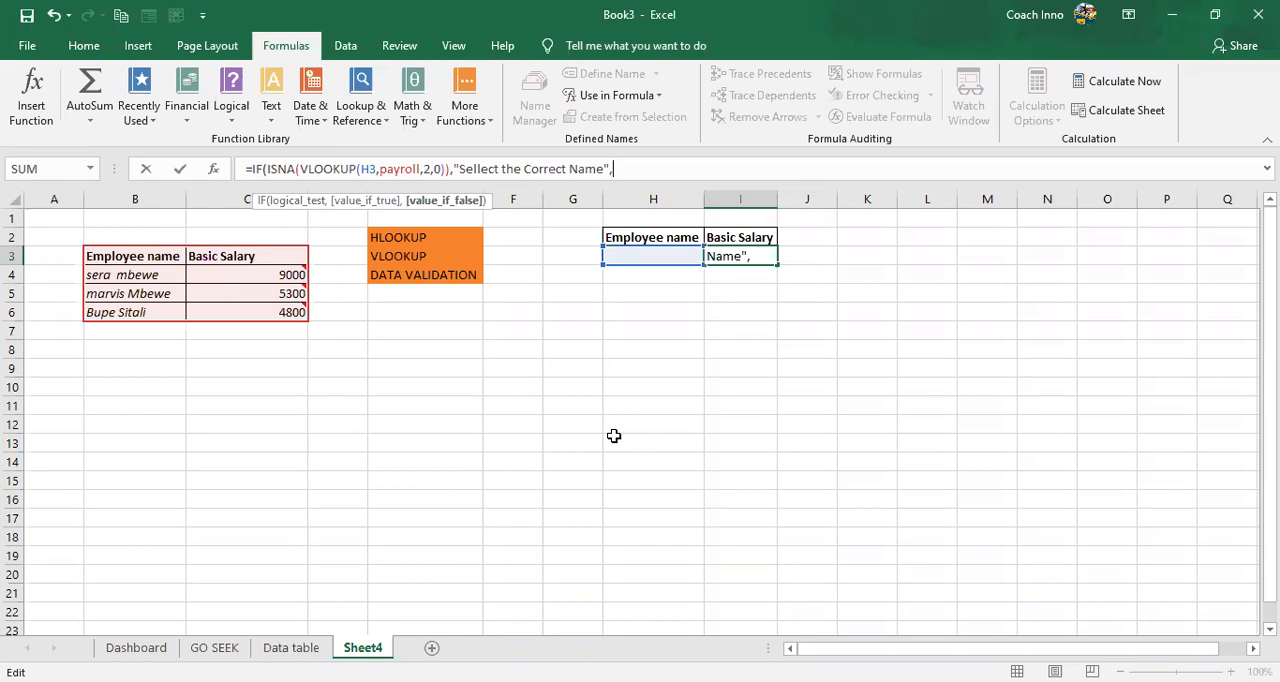
- Complete the IF formula in I3 with VLOOKUP(H3,payroll,2,0) as the value-if-false argument and enter it
text(VLOOKUP(H3,payroll,2,0))
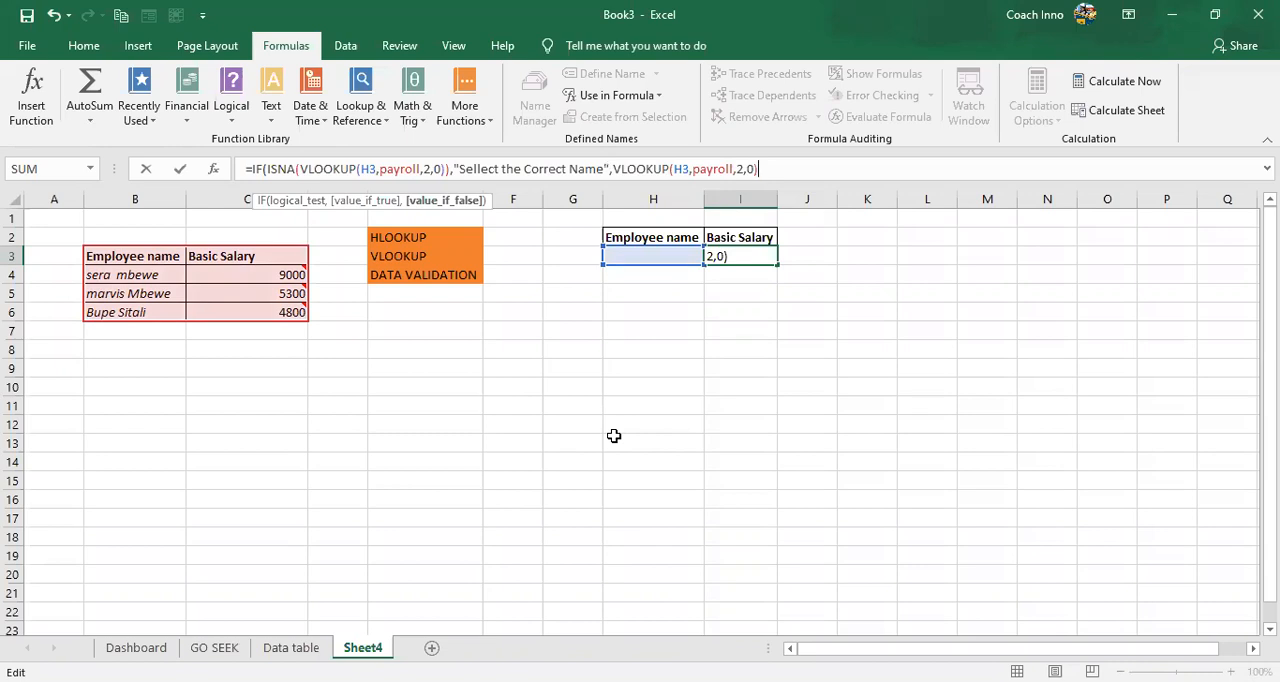
text())
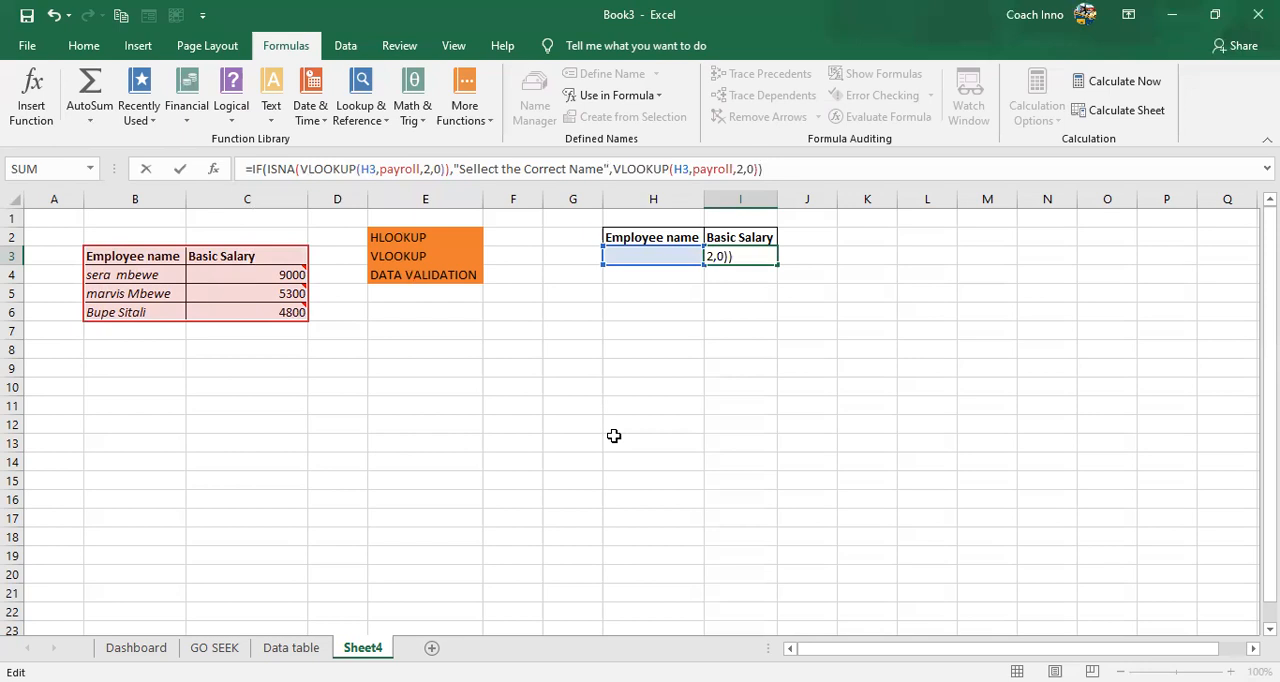
key(Return)
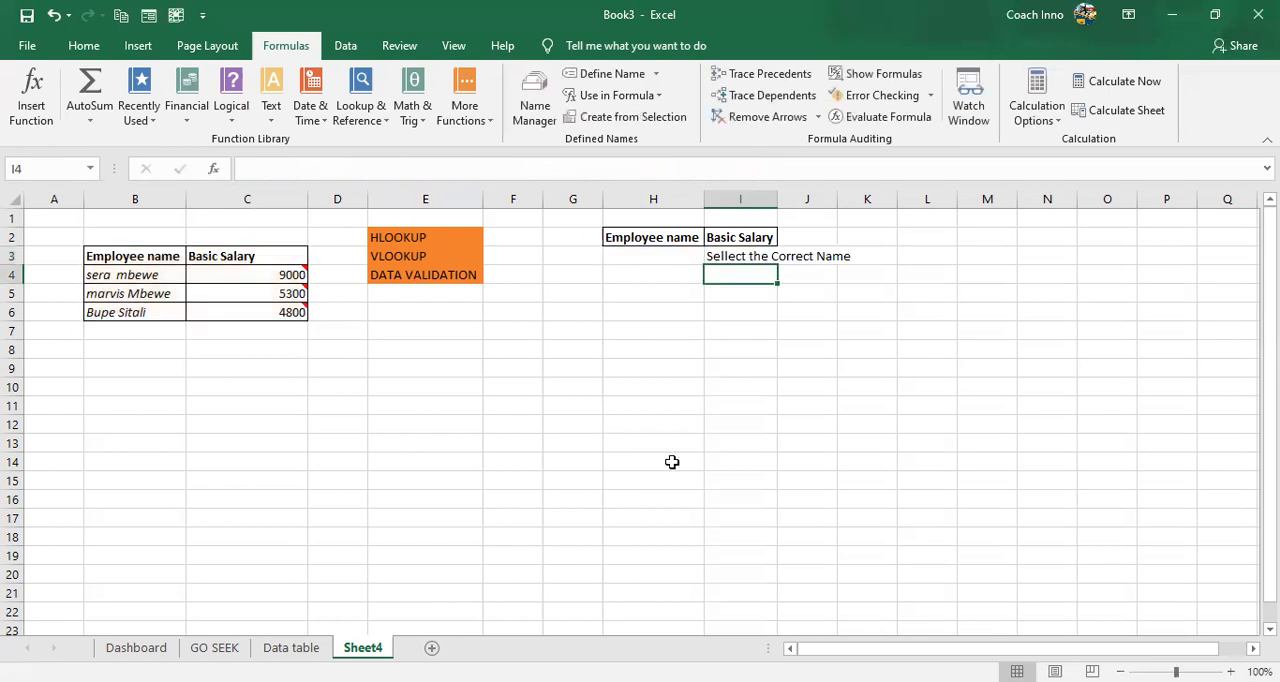
- Test the completed formula by selecting the second employee from the H3 dropdown
click(672, 262)
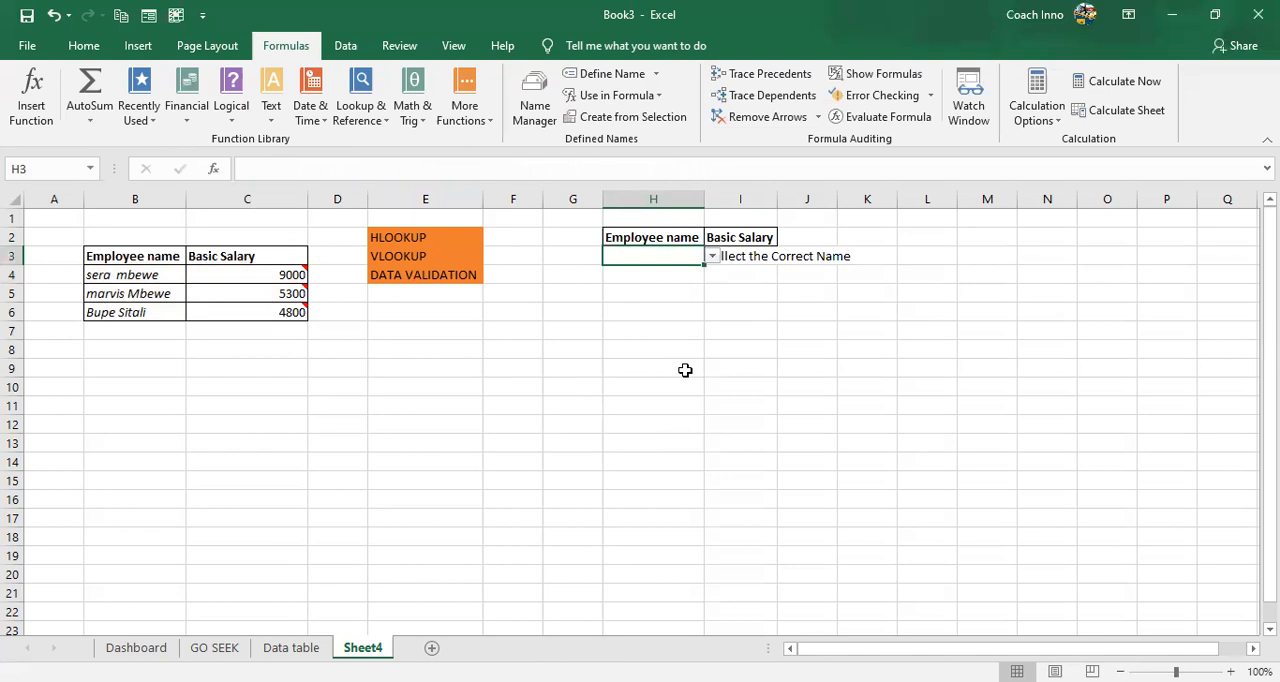
click(788, 291)
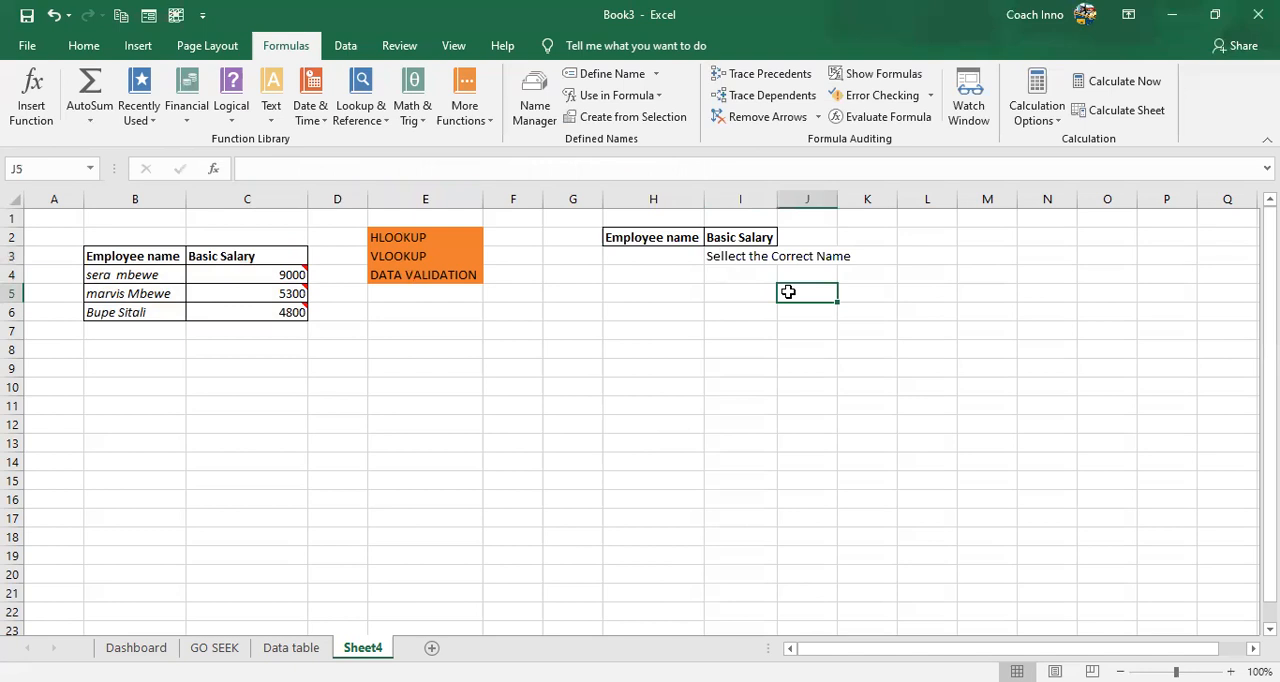
click(678, 264)
click(714, 259)
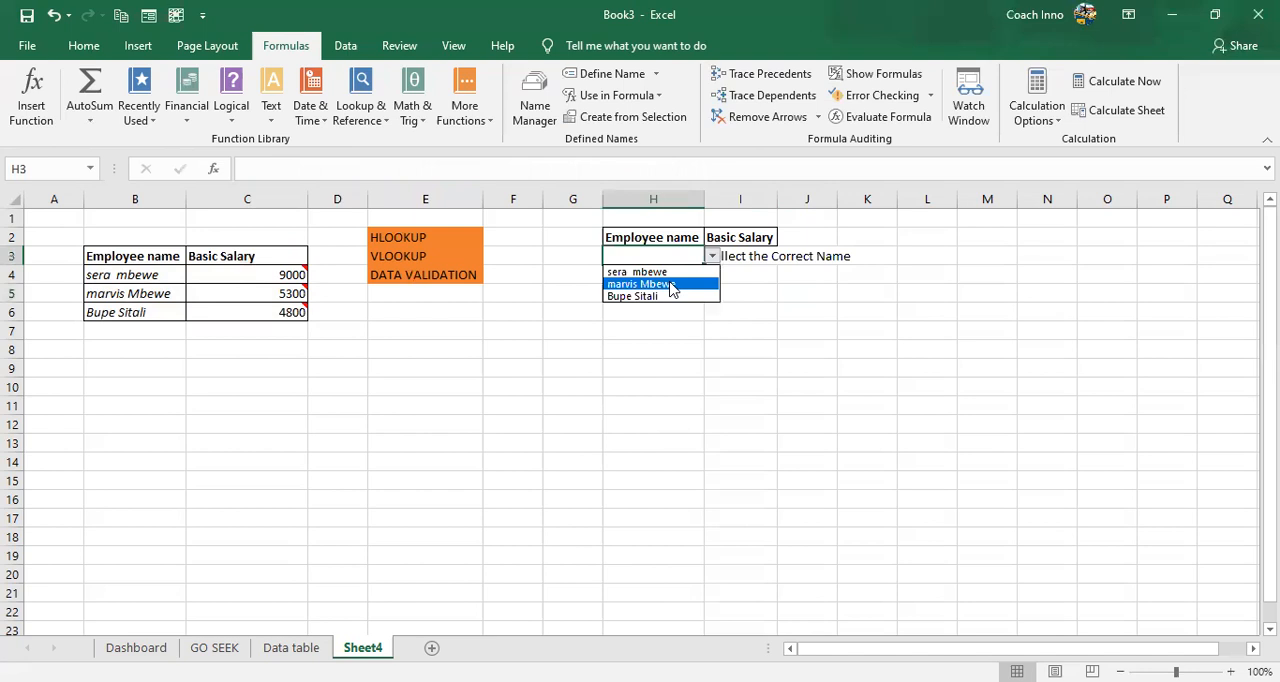
click(672, 288)
click(678, 298)
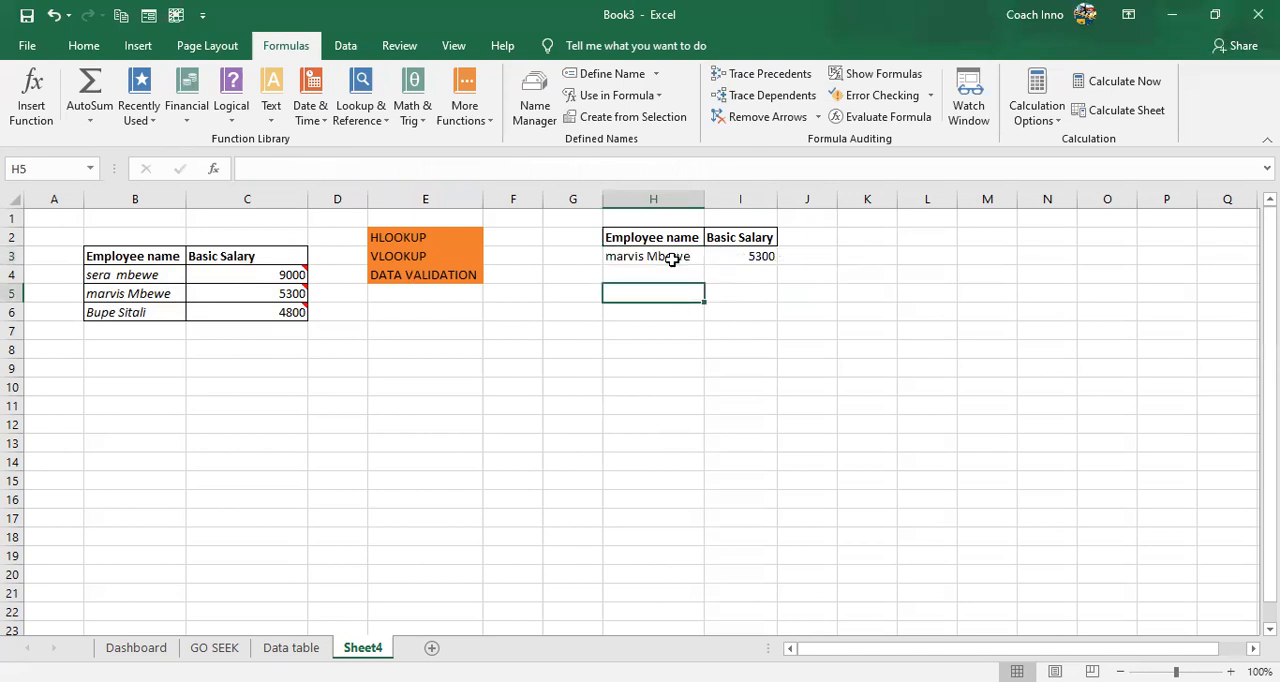
- Clear the employee name from H3 to test the formula's response to an empty cell
click(672, 258)
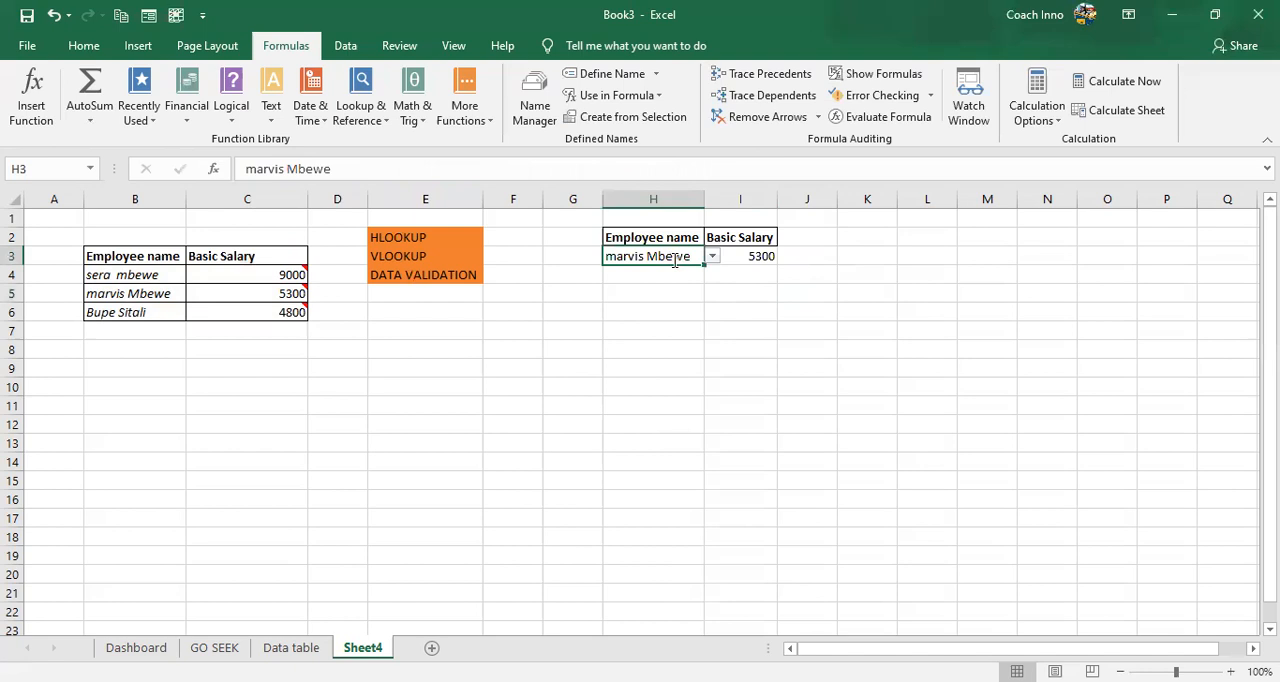
key(BackSpace)
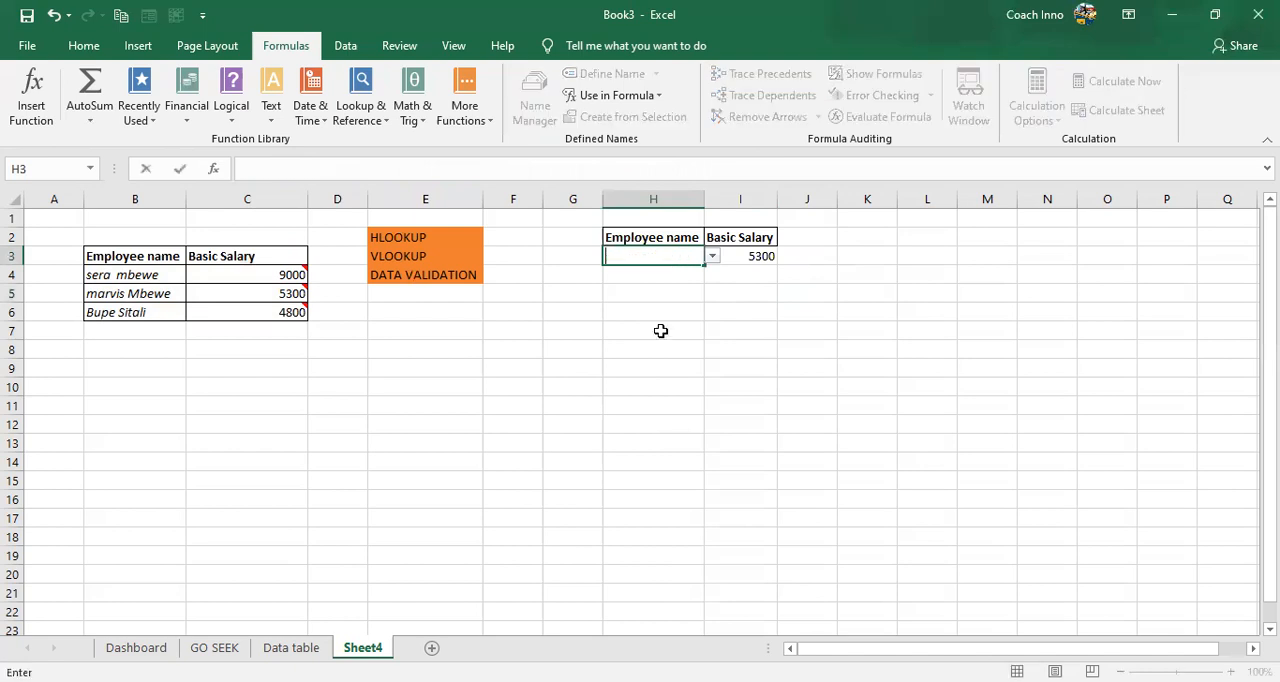
click(661, 331)
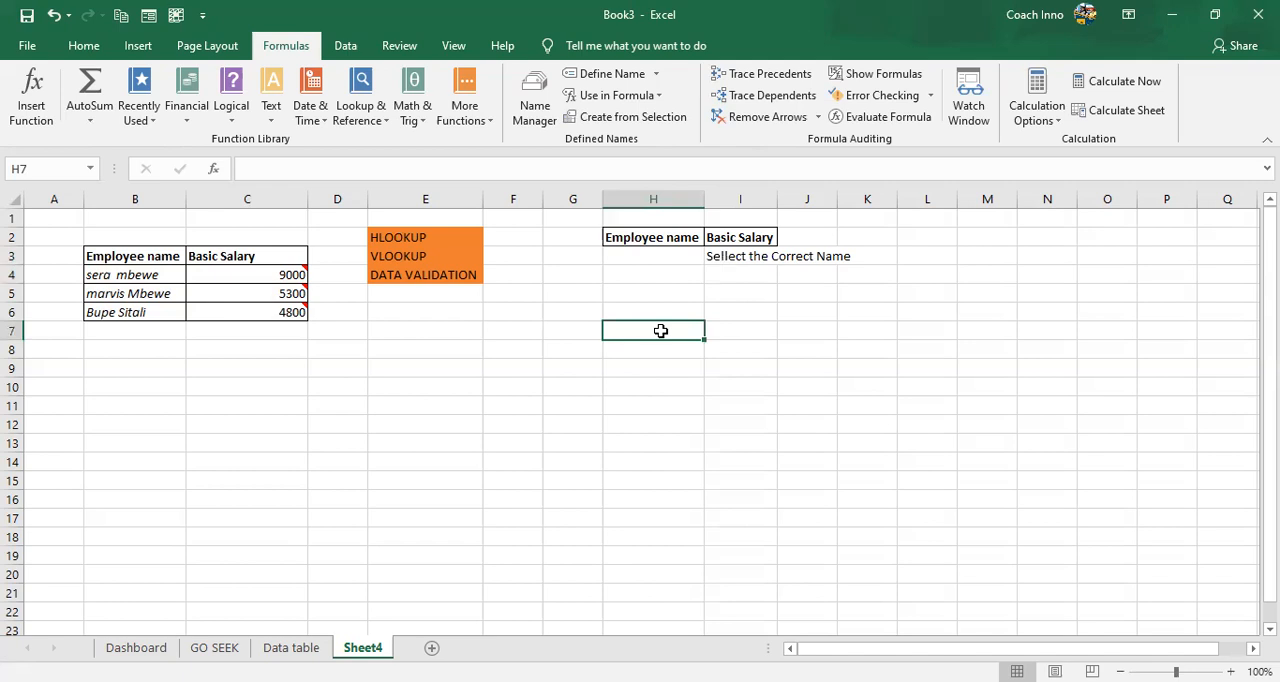
- Choose the second employee from the dropdown in the emptied cell H3
click(664, 255)
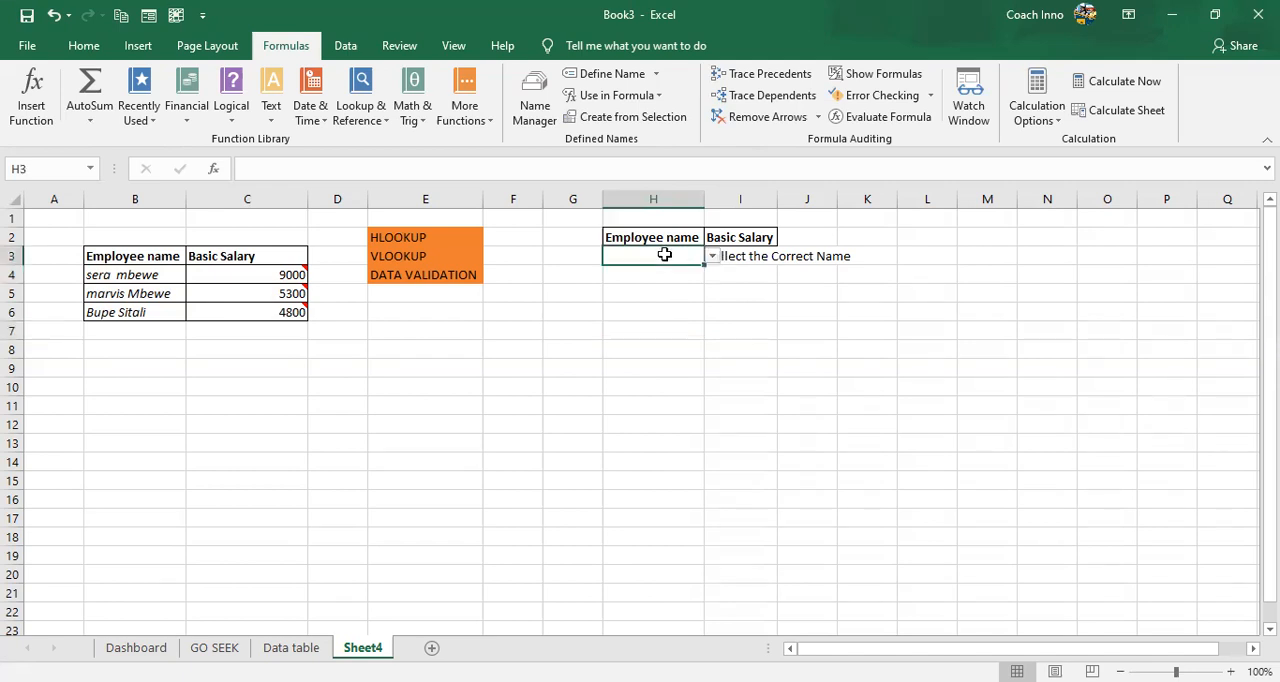
click(684, 289)
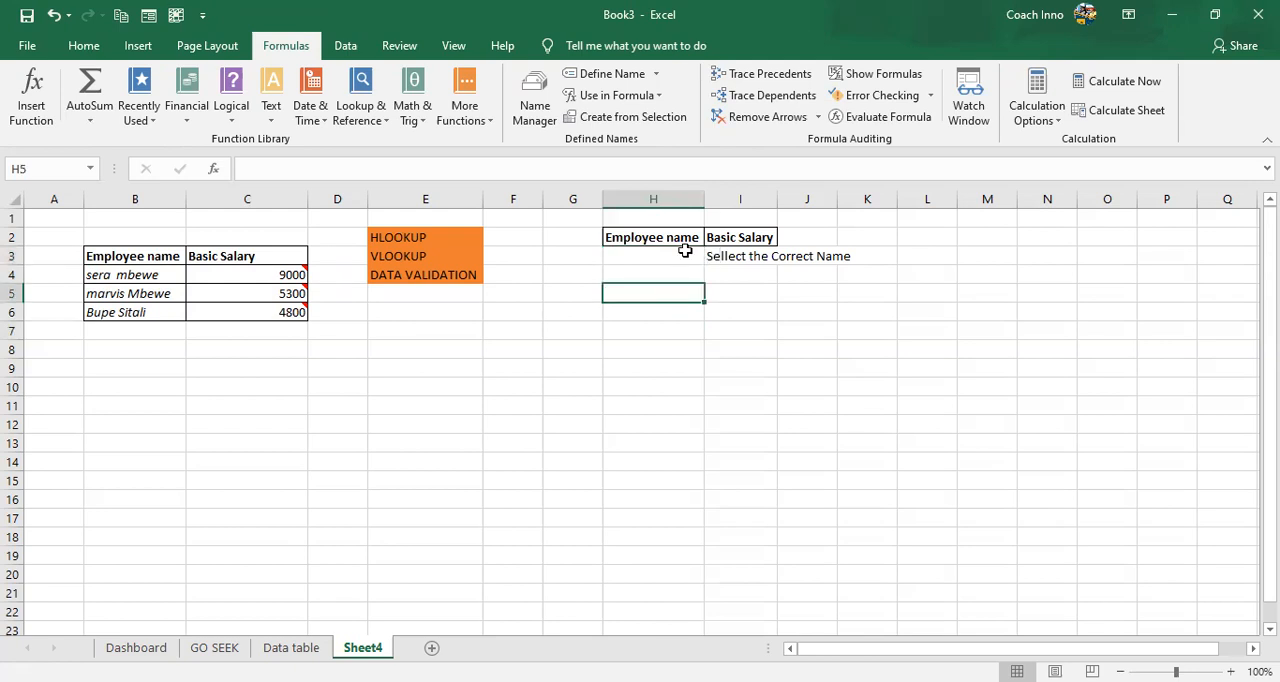
click(684, 252)
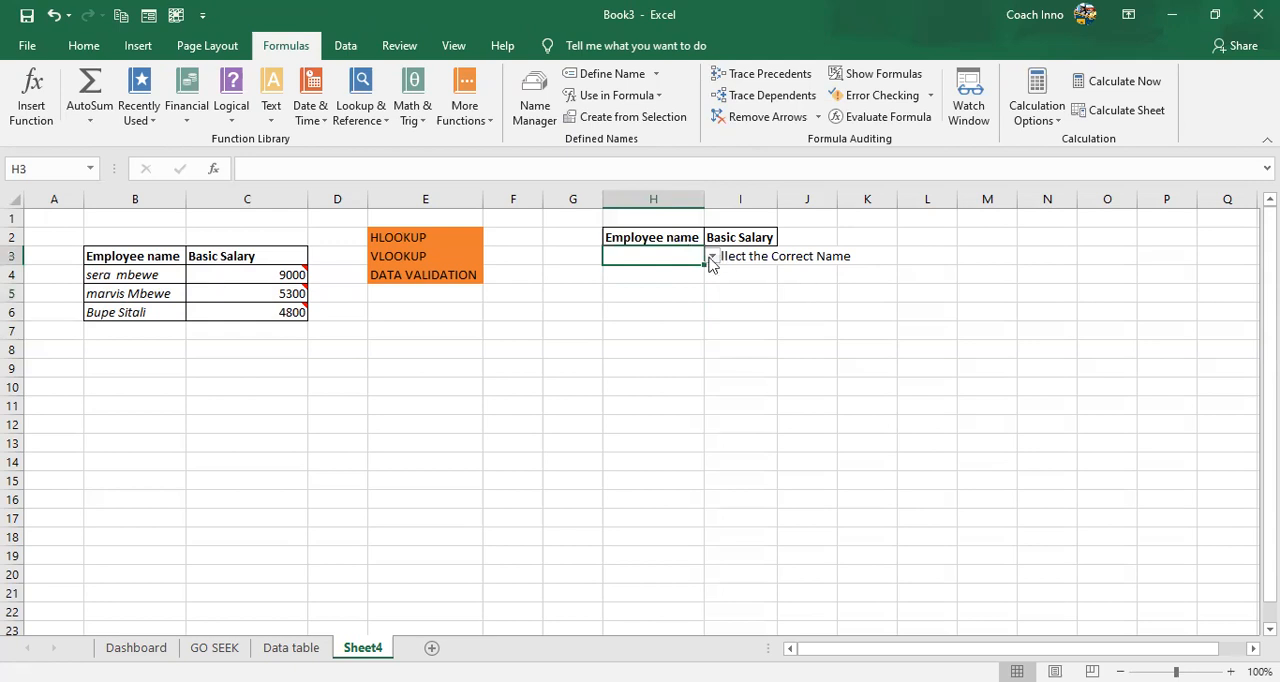
click(711, 258)
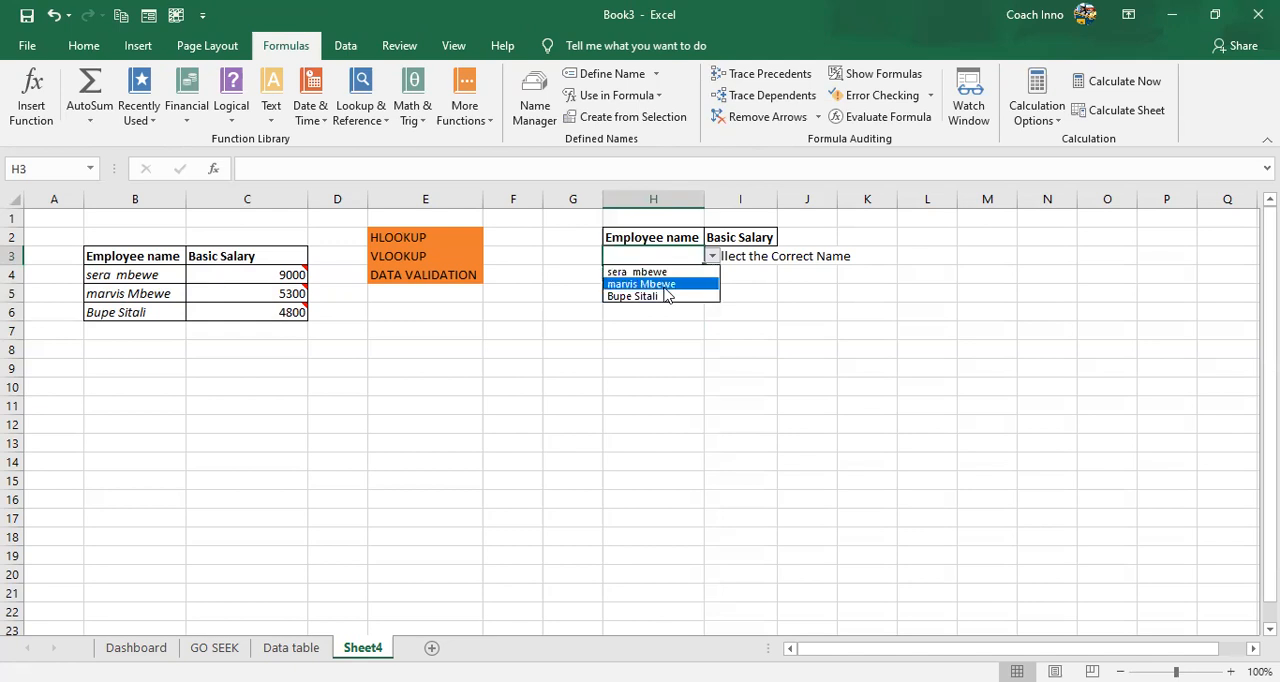
click(677, 284)
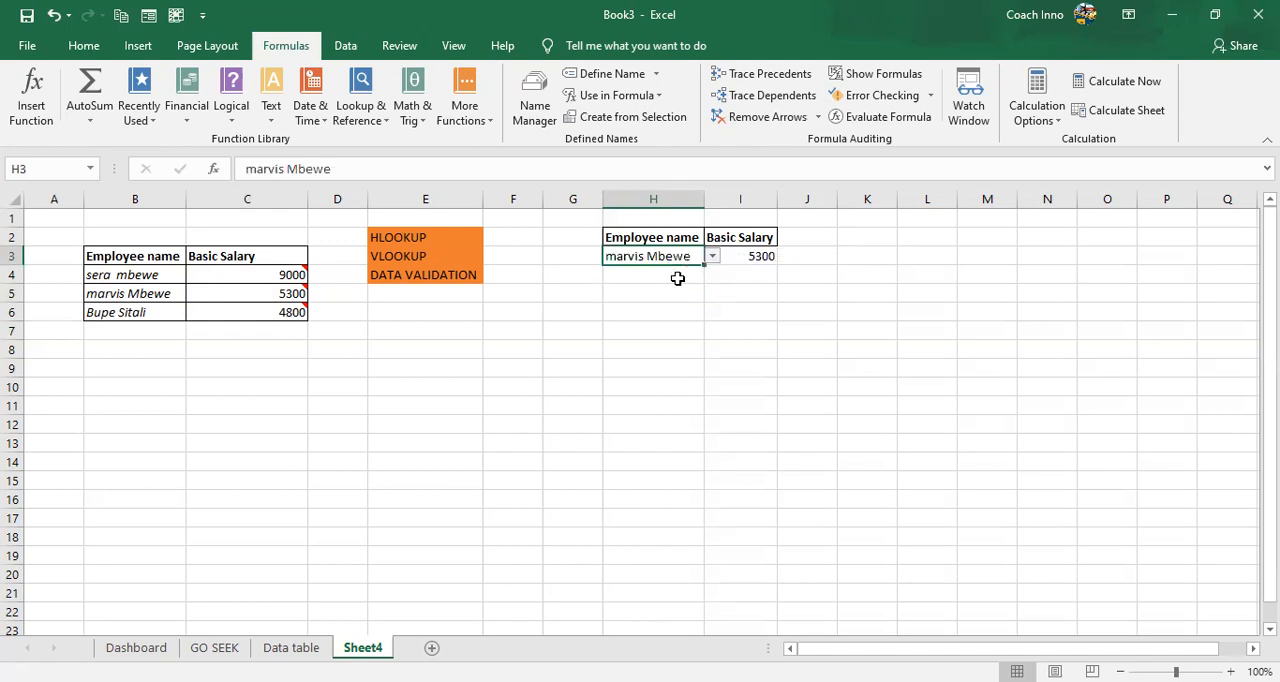
click(677, 279)
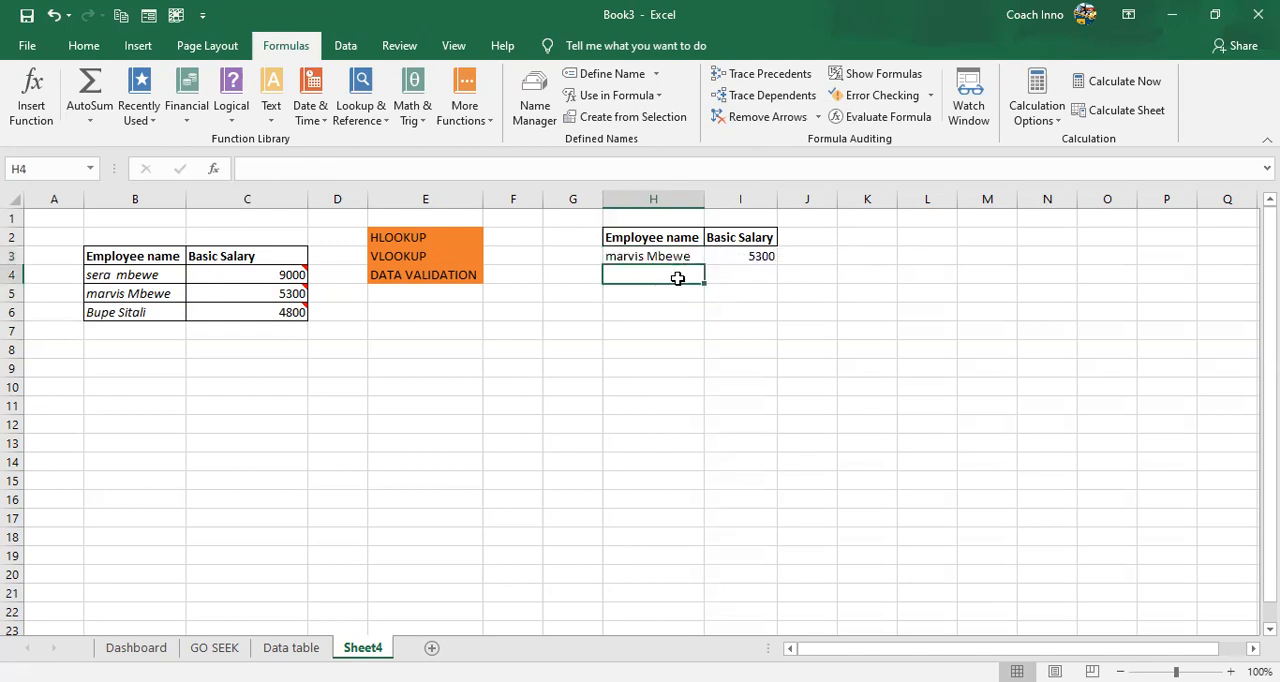
click(752, 296)
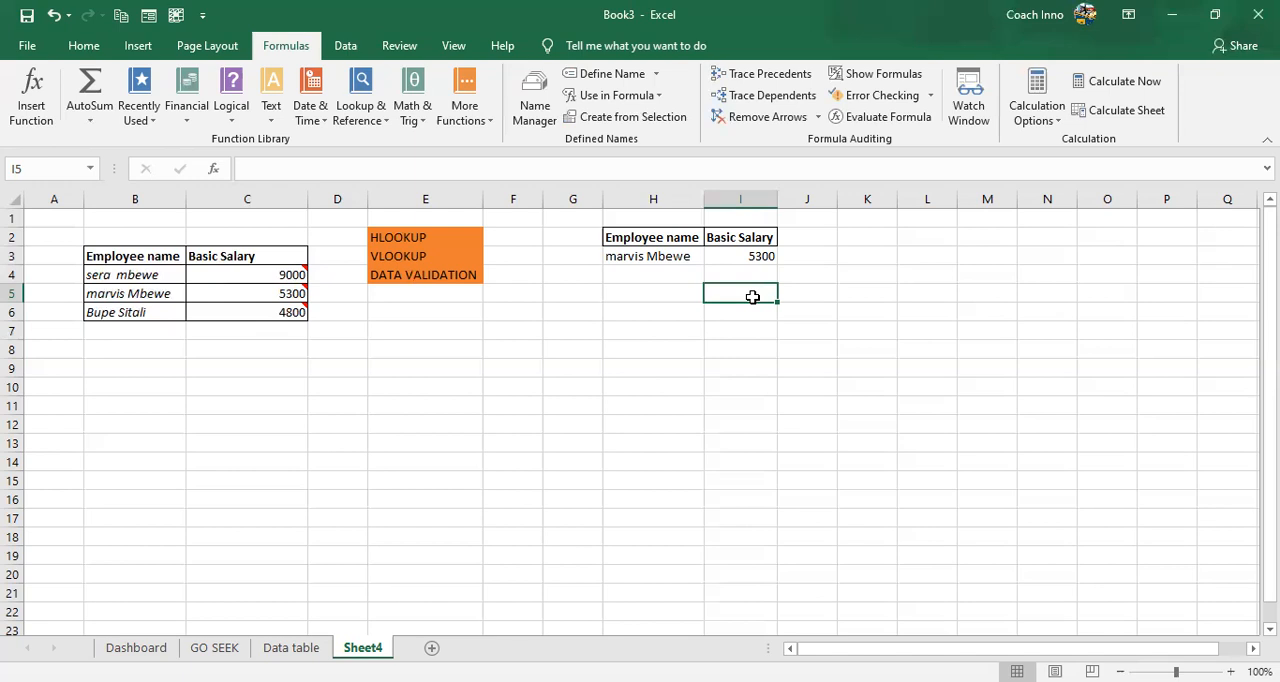
key(alt+Tab)
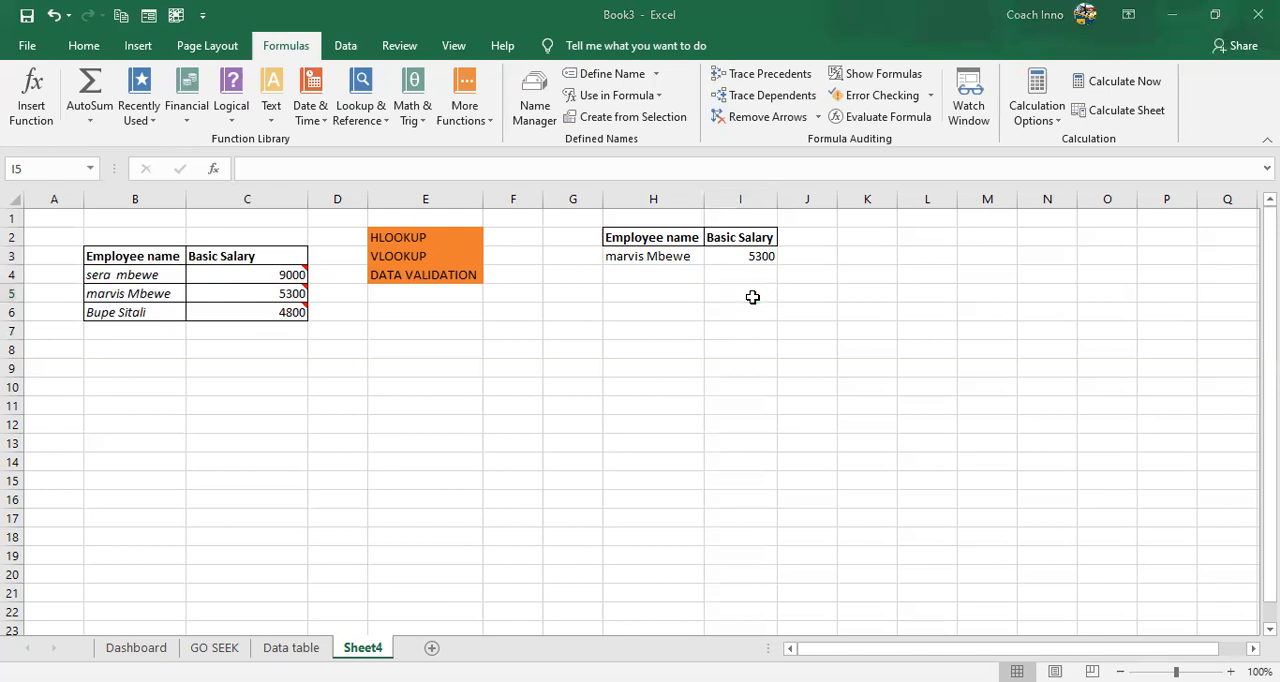
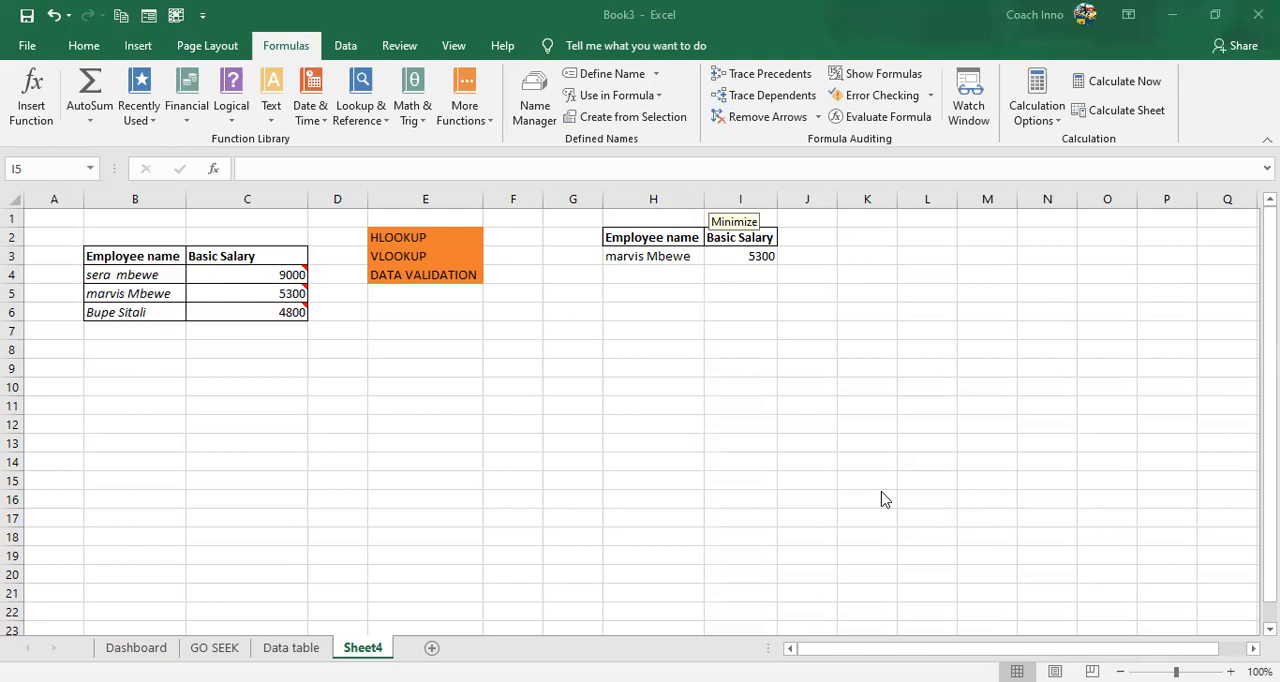
click(704, 318)
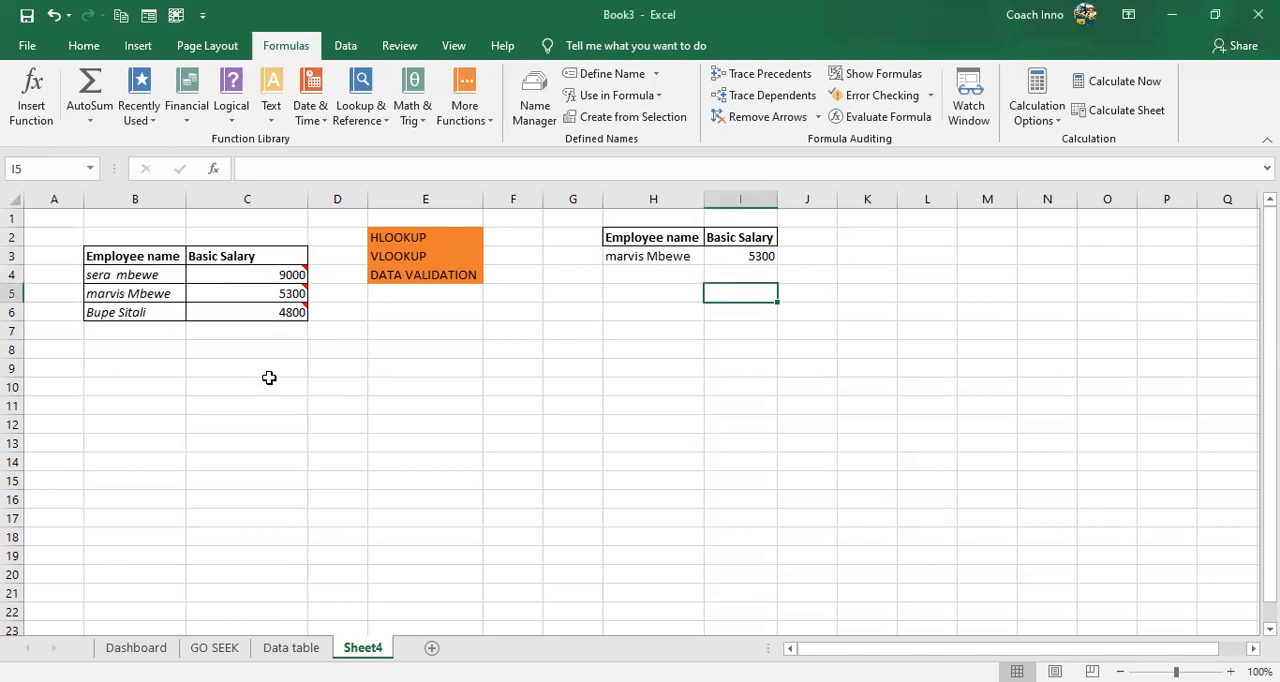
click(179, 381)
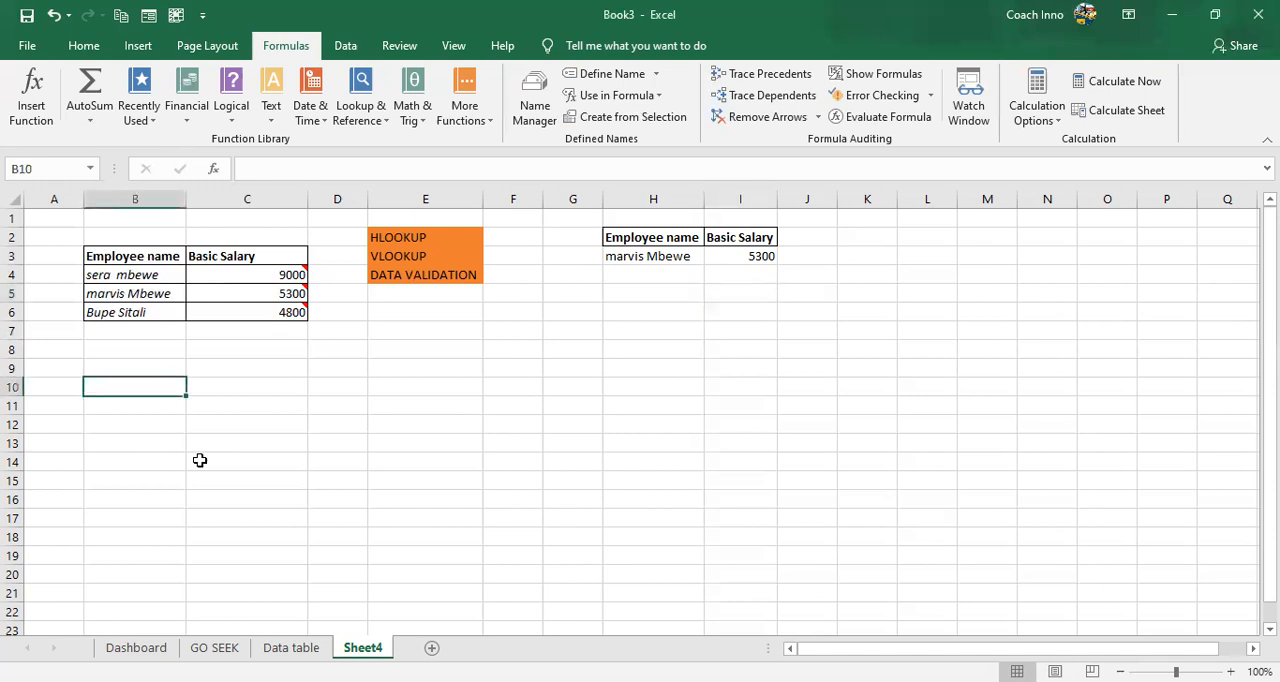
click(200, 460)
click(123, 445)
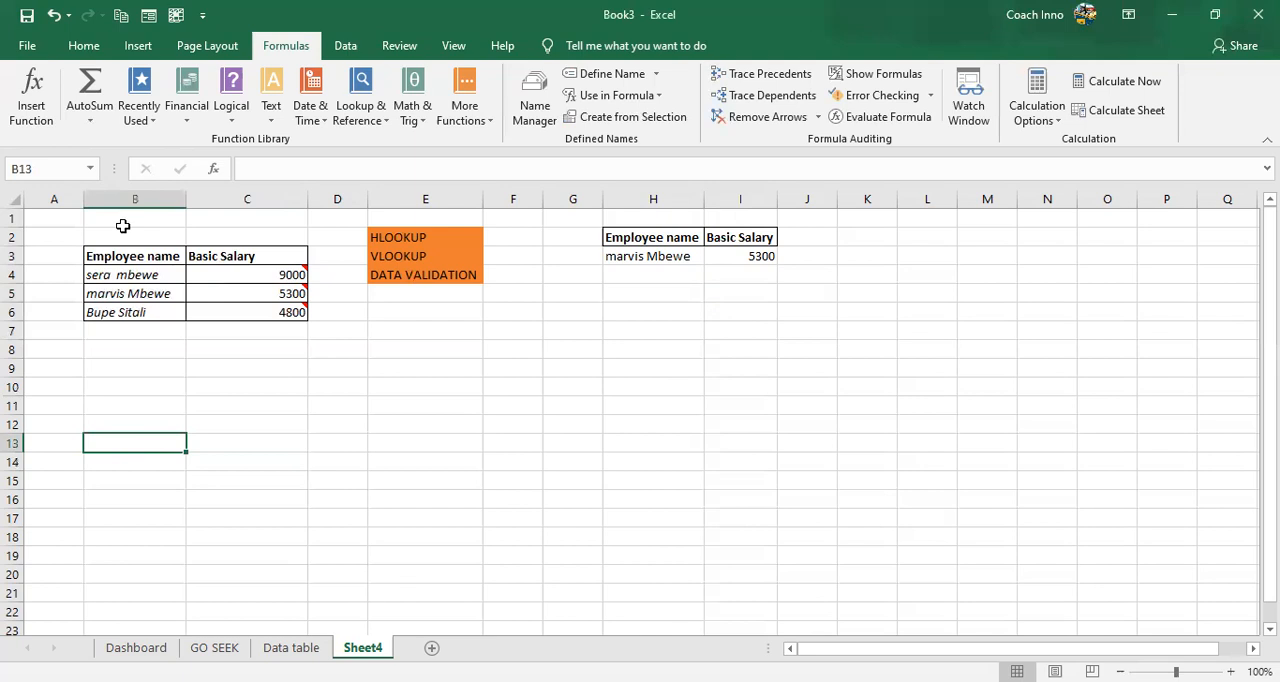
- Copy the Employee name header from B3 to B13 and the Basic Salary header from C3 to B14
click(120, 256)
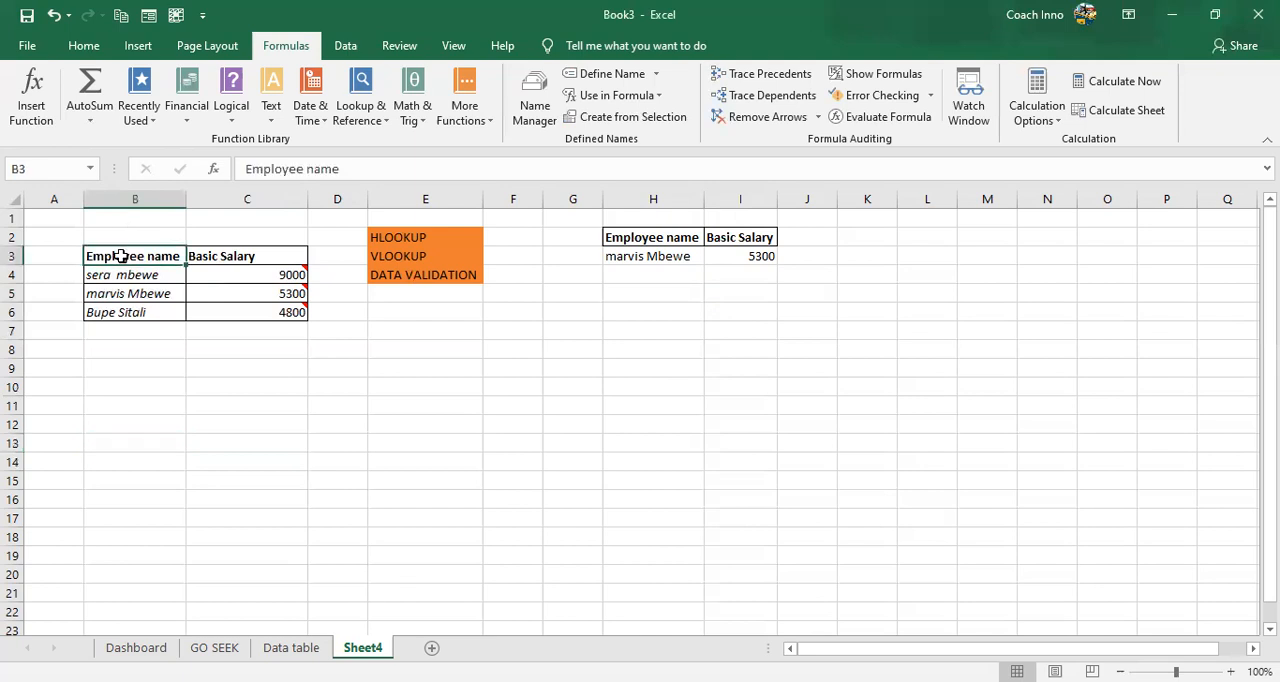
key(ctrl+c)
click(122, 445)
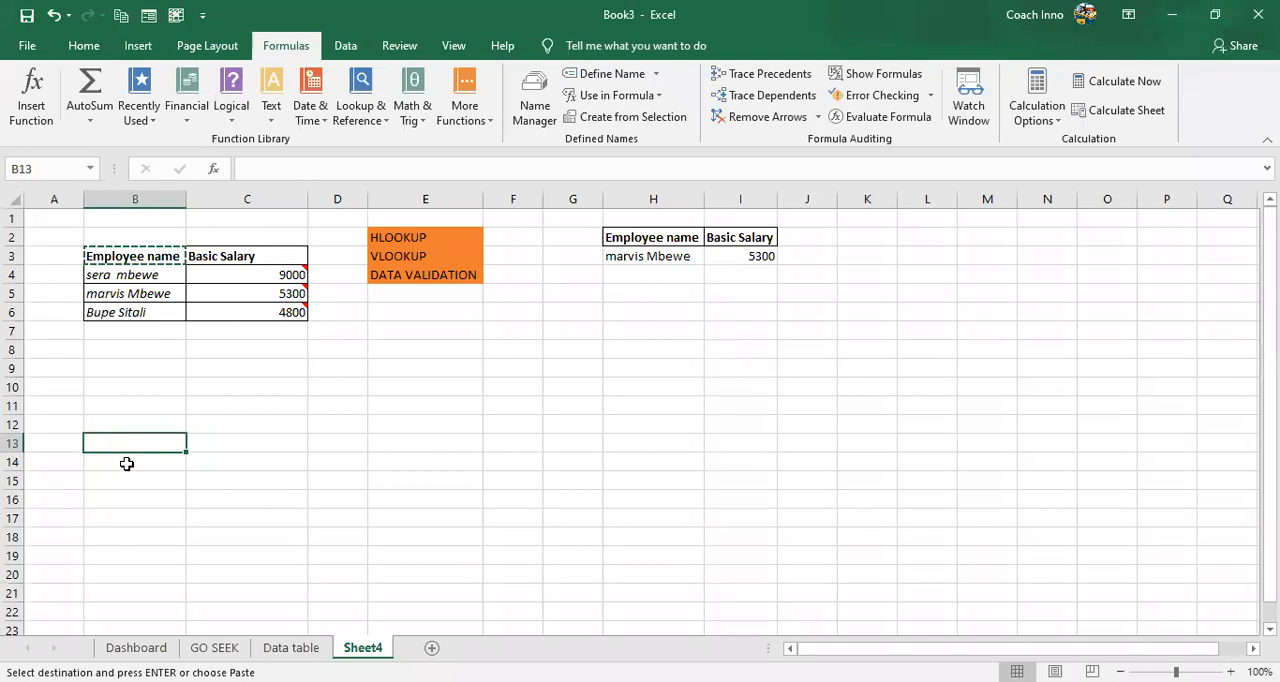
key(ctrl+v)
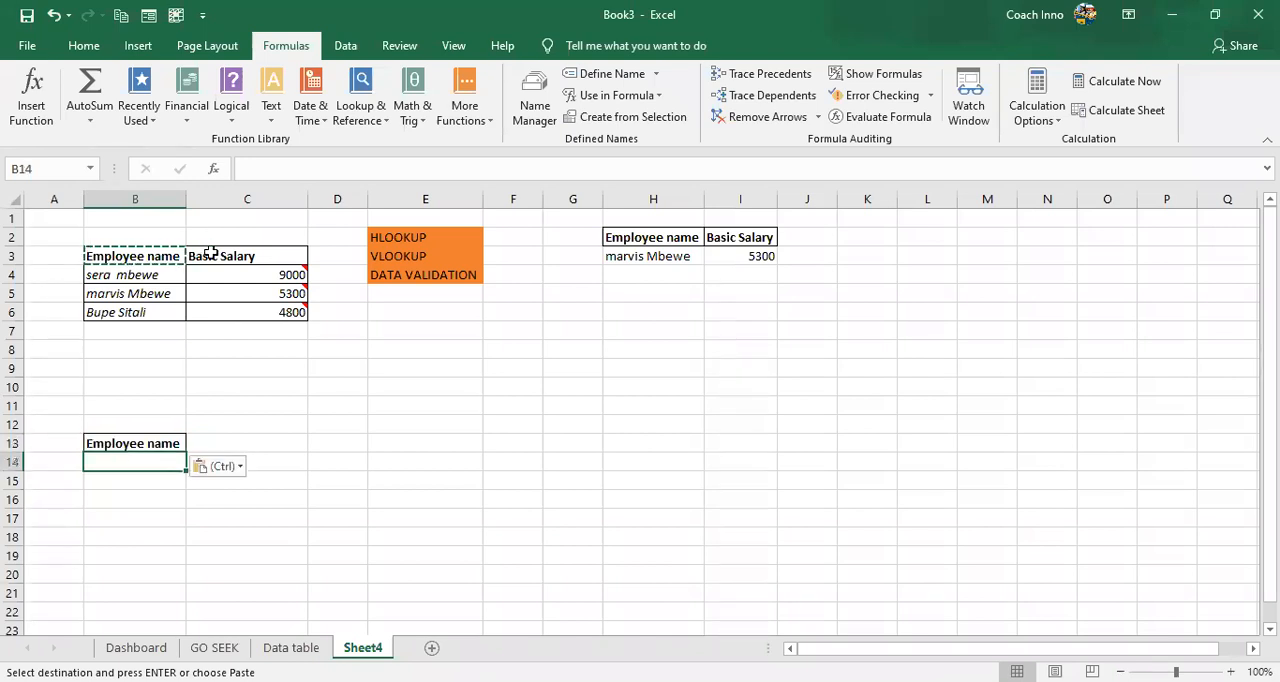
click(210, 253)
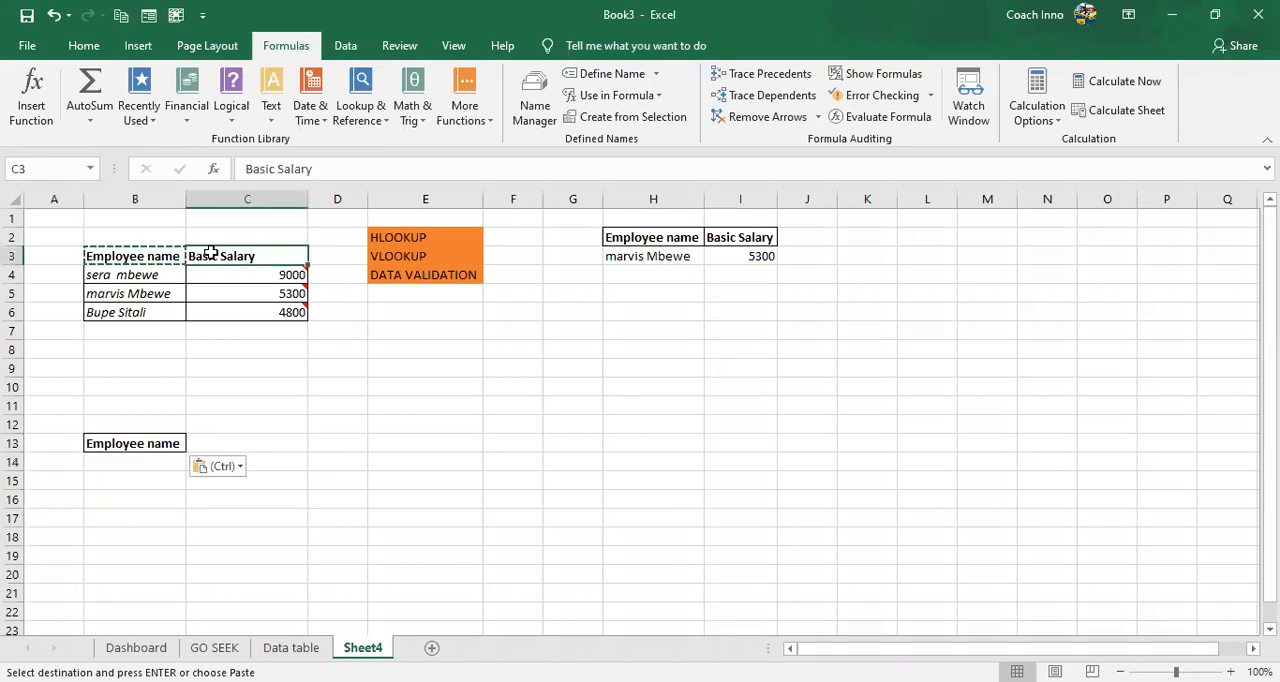
key(ctrl+c)
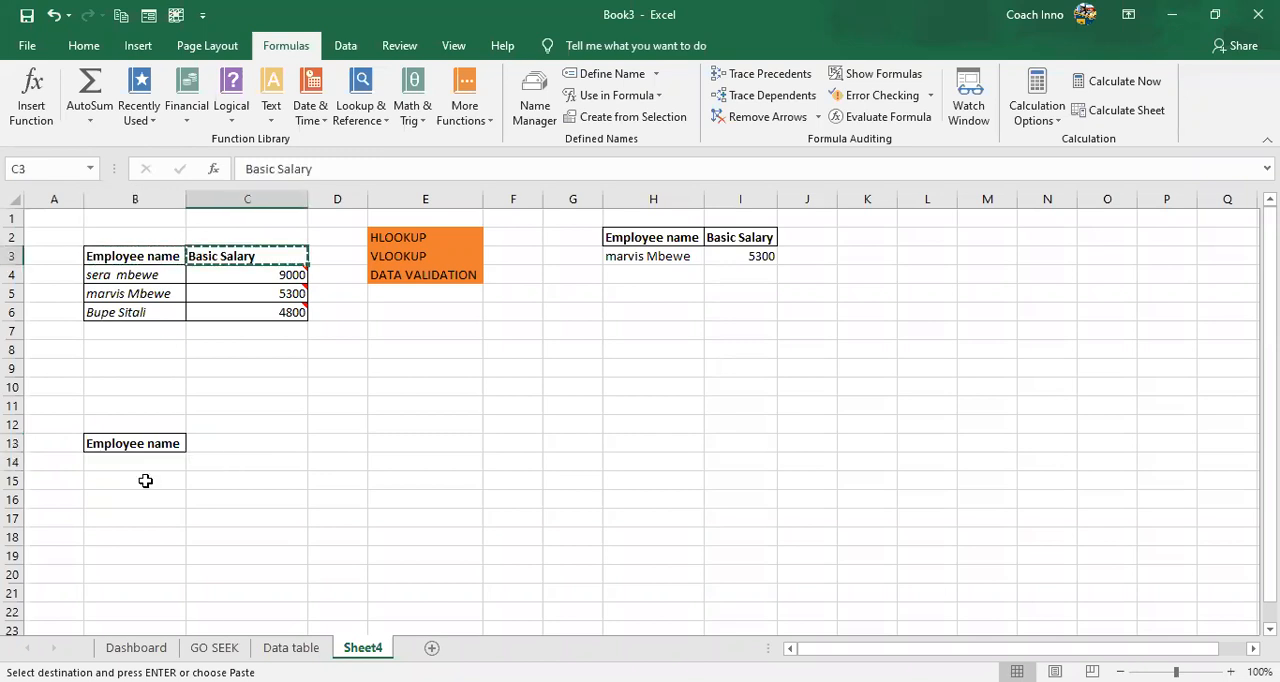
click(132, 463)
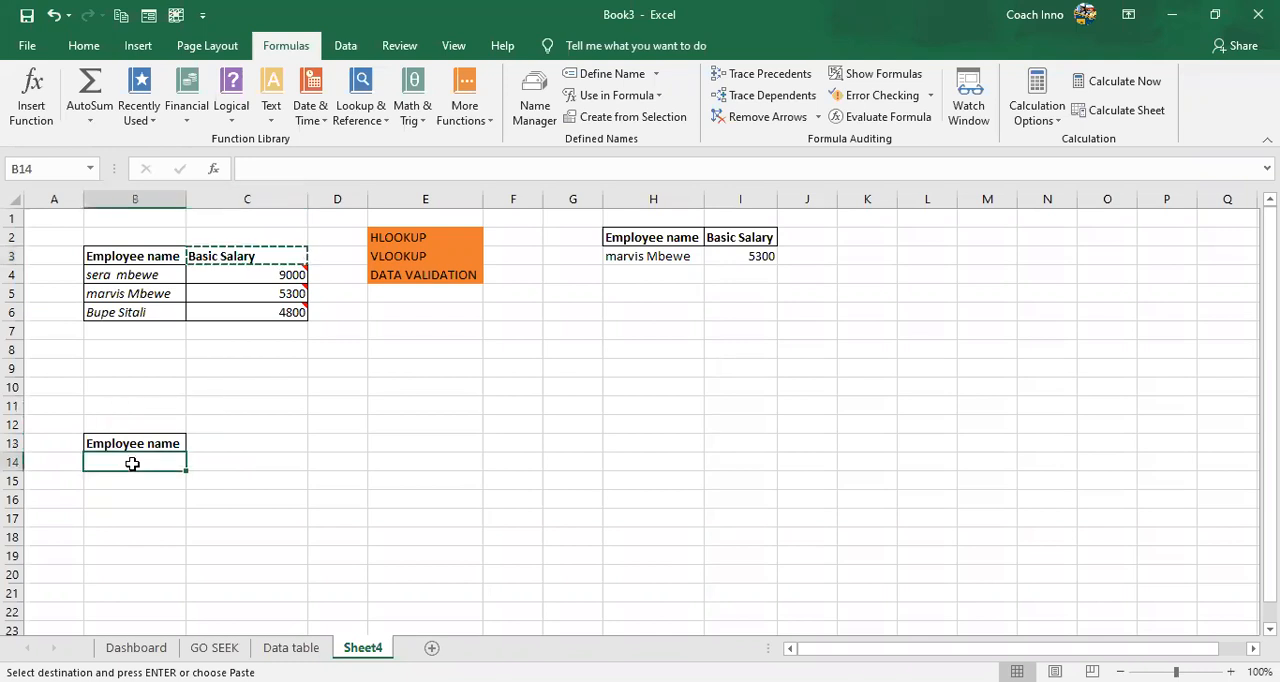
key(ctrl+v)
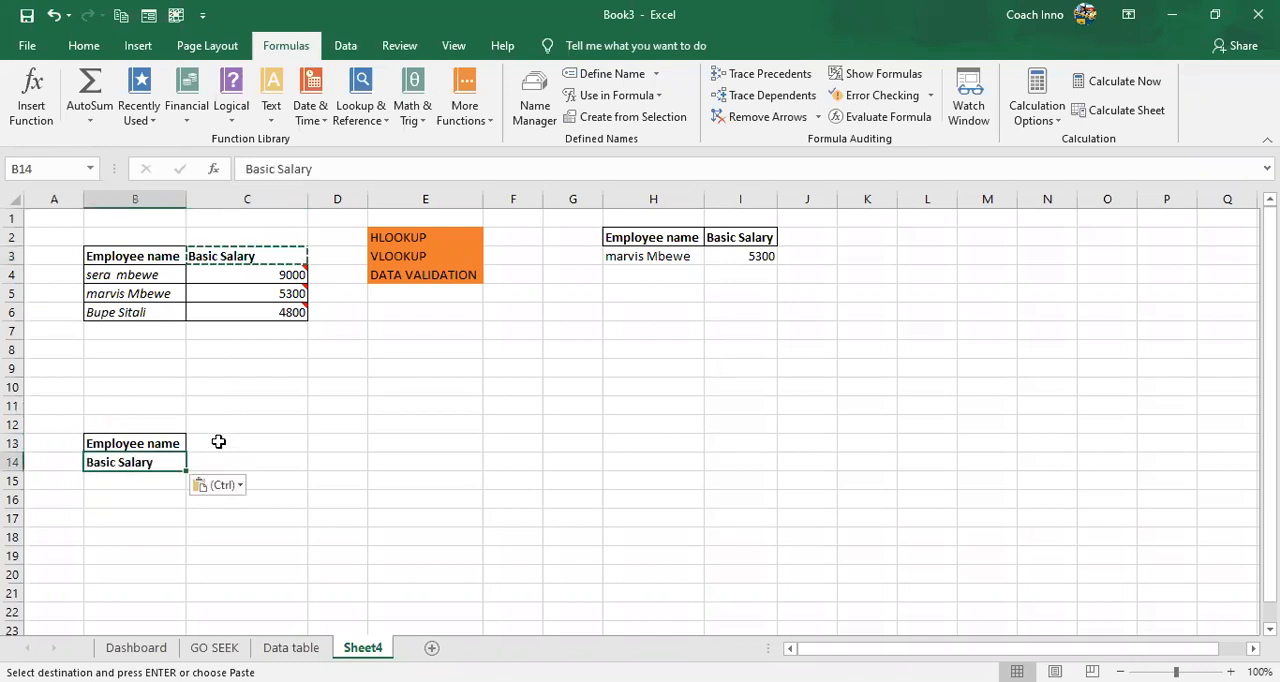
- Copy the first employee's name from B4 into C13, beside the Employee name row header
click(218, 441)
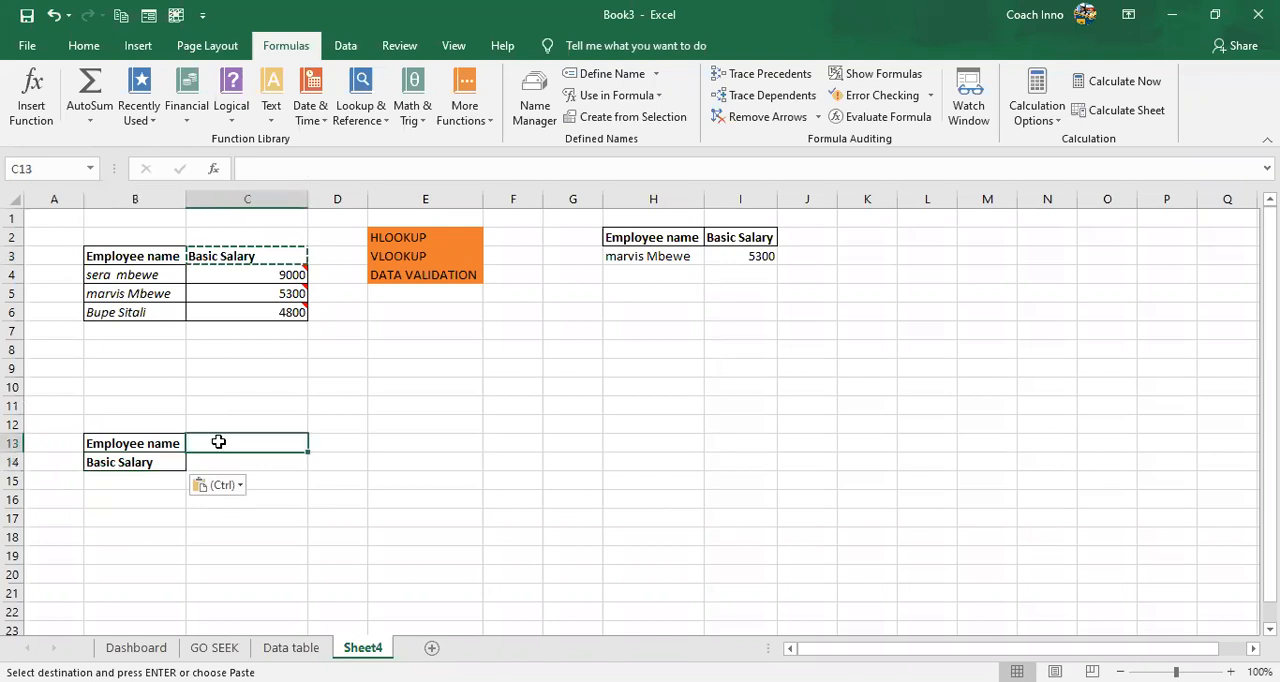
click(132, 283)
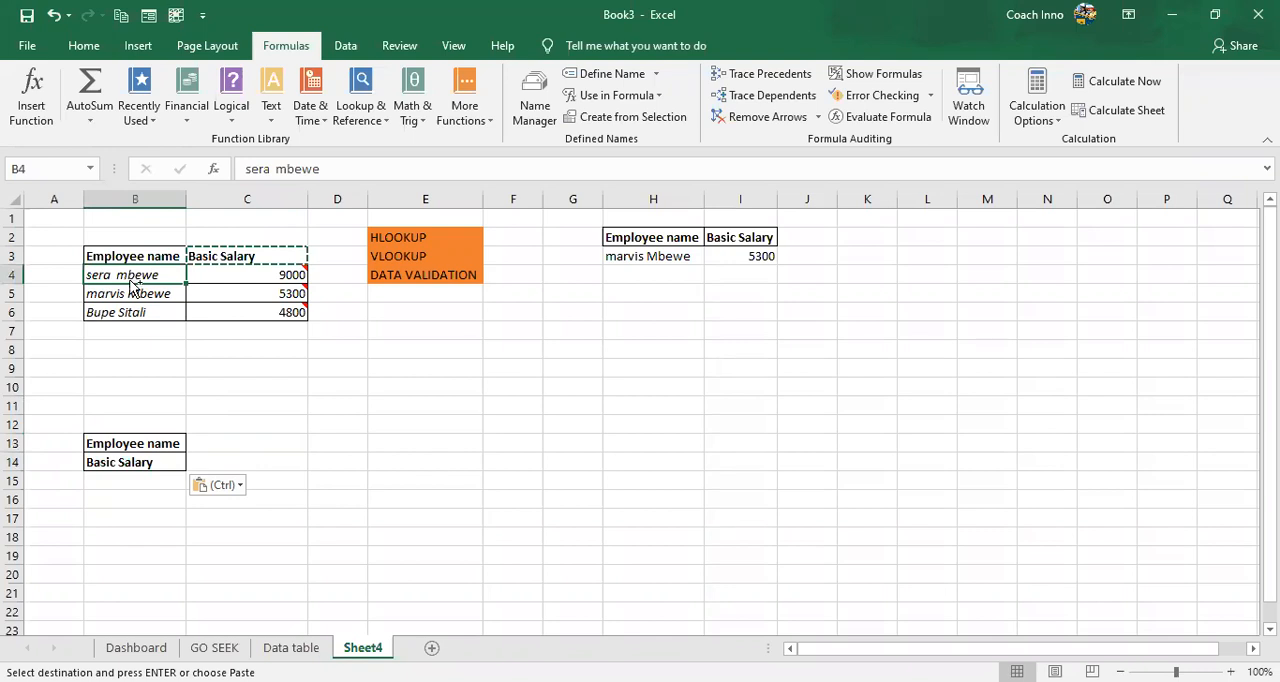
key(ctrl+c)
click(245, 443)
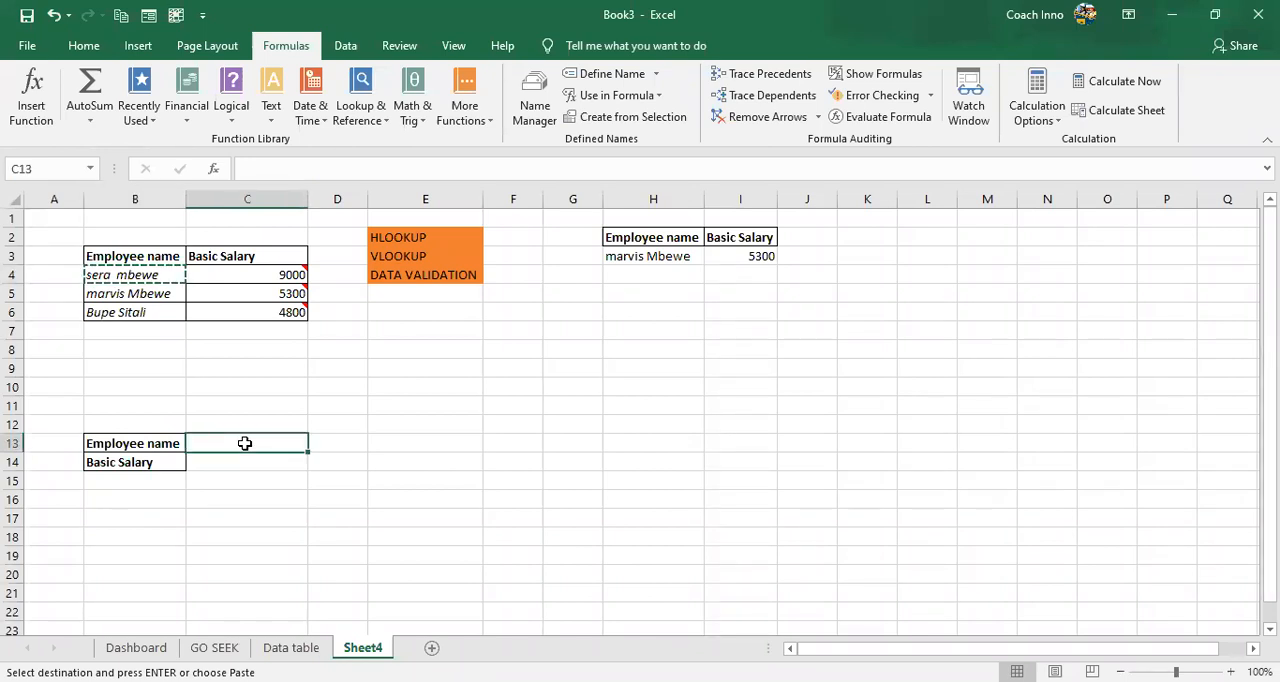
key(ctrl+v)
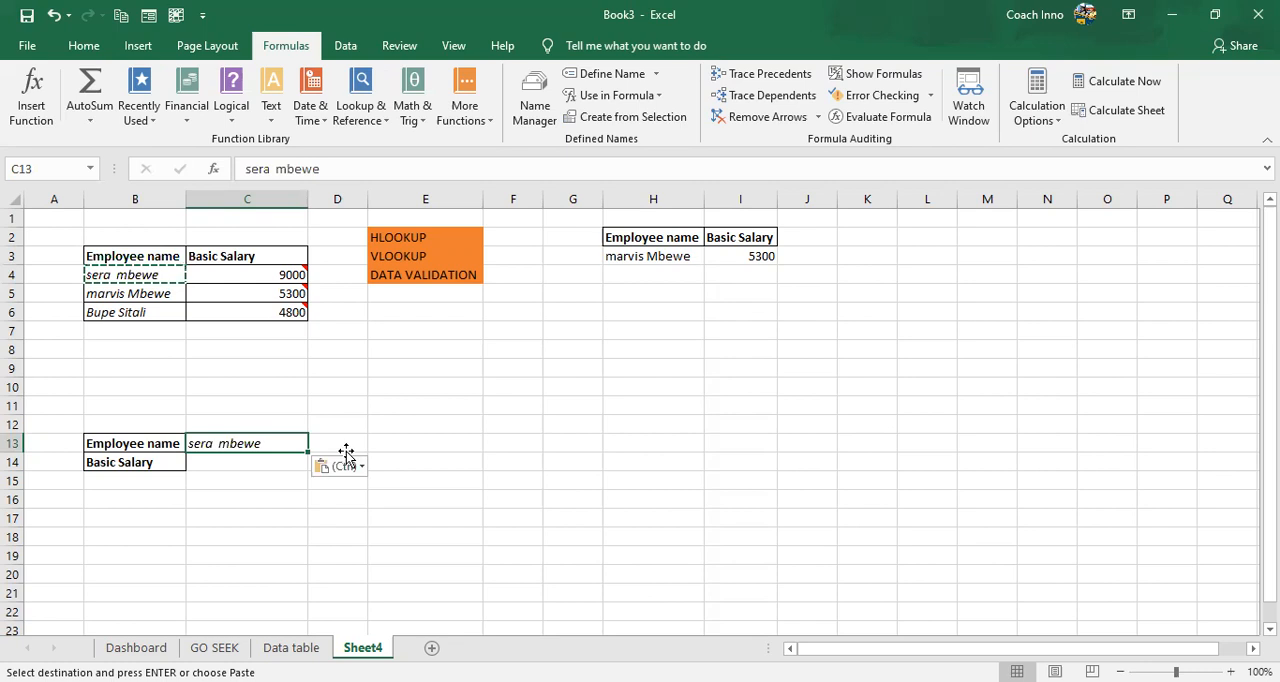
key(Right)
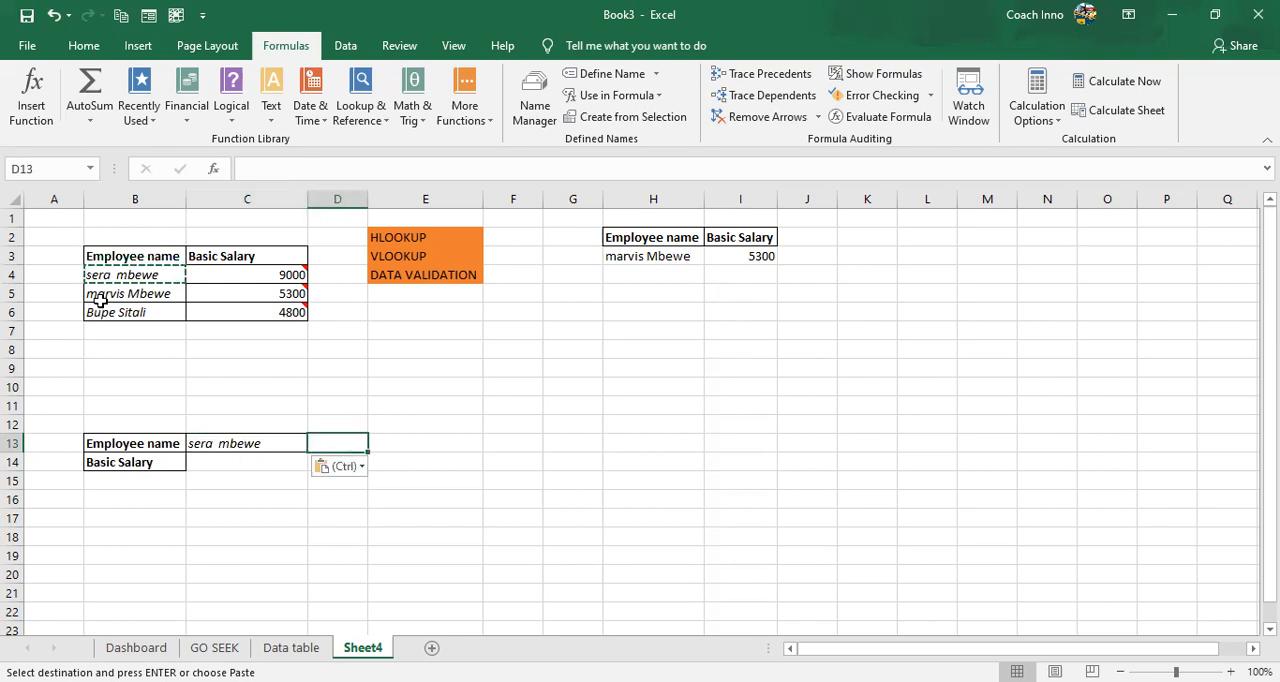
- Copy the second and third employees' names from B5 and B6 into D13 and E13
click(101, 300)
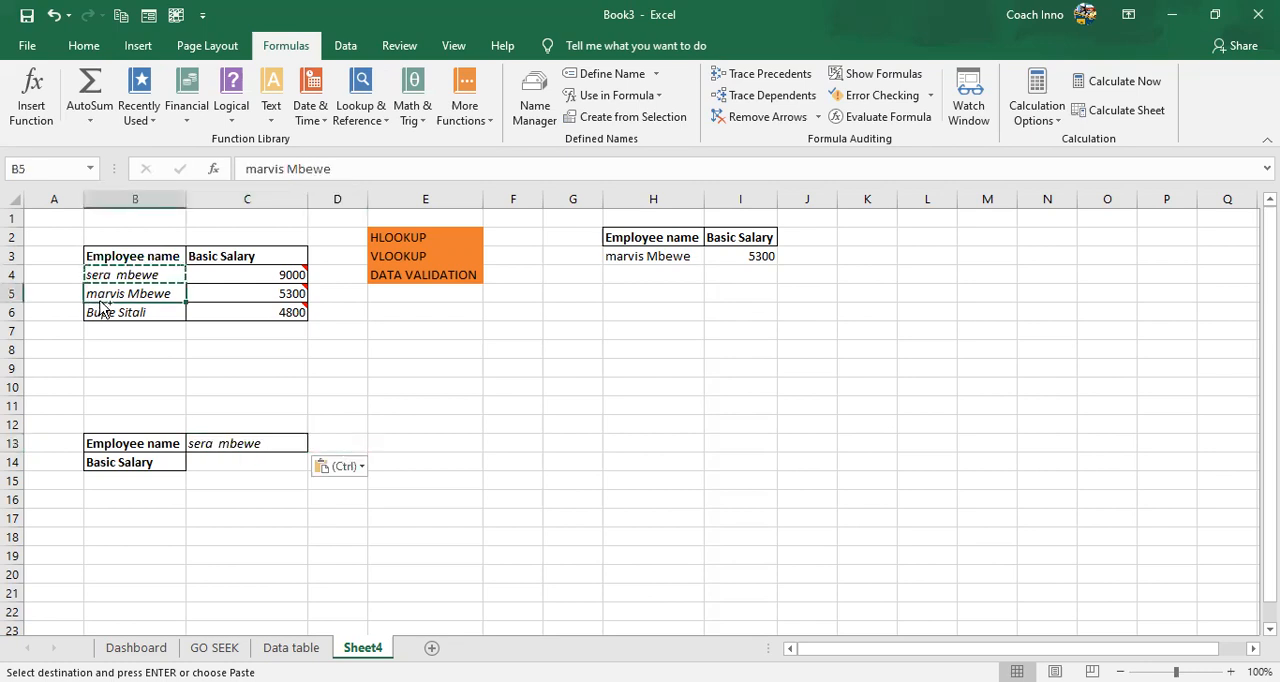
key(ctrl+c)
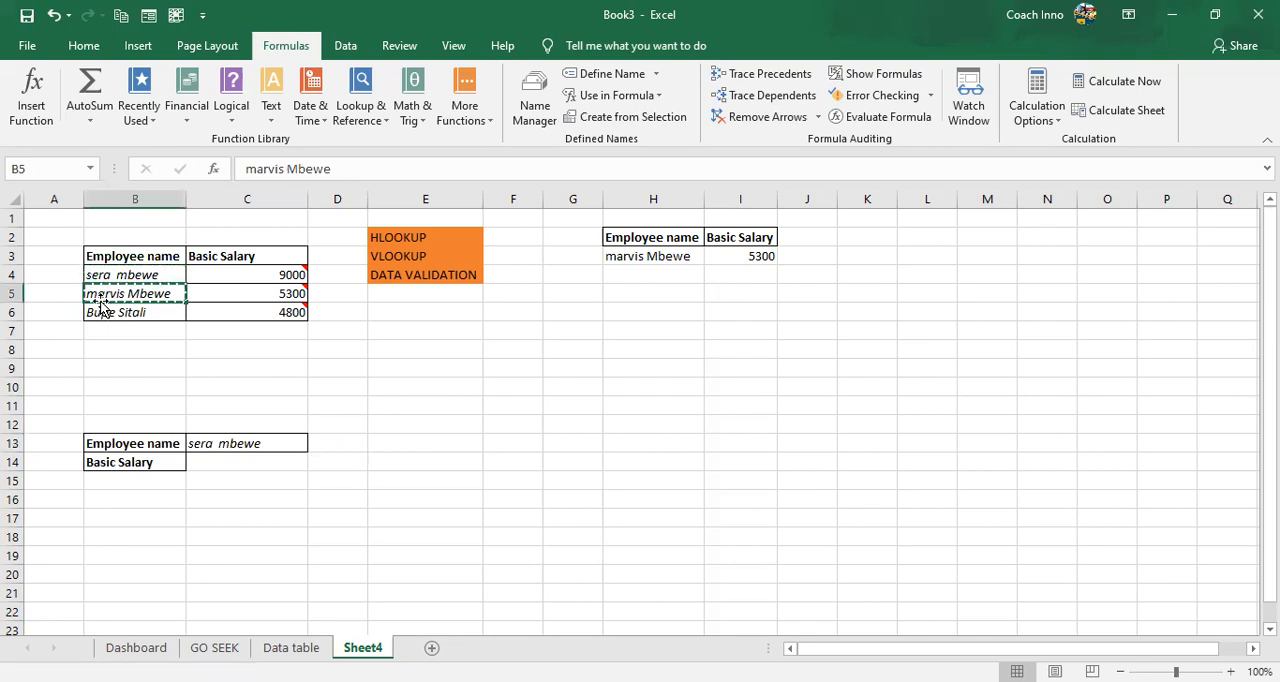
click(353, 445)
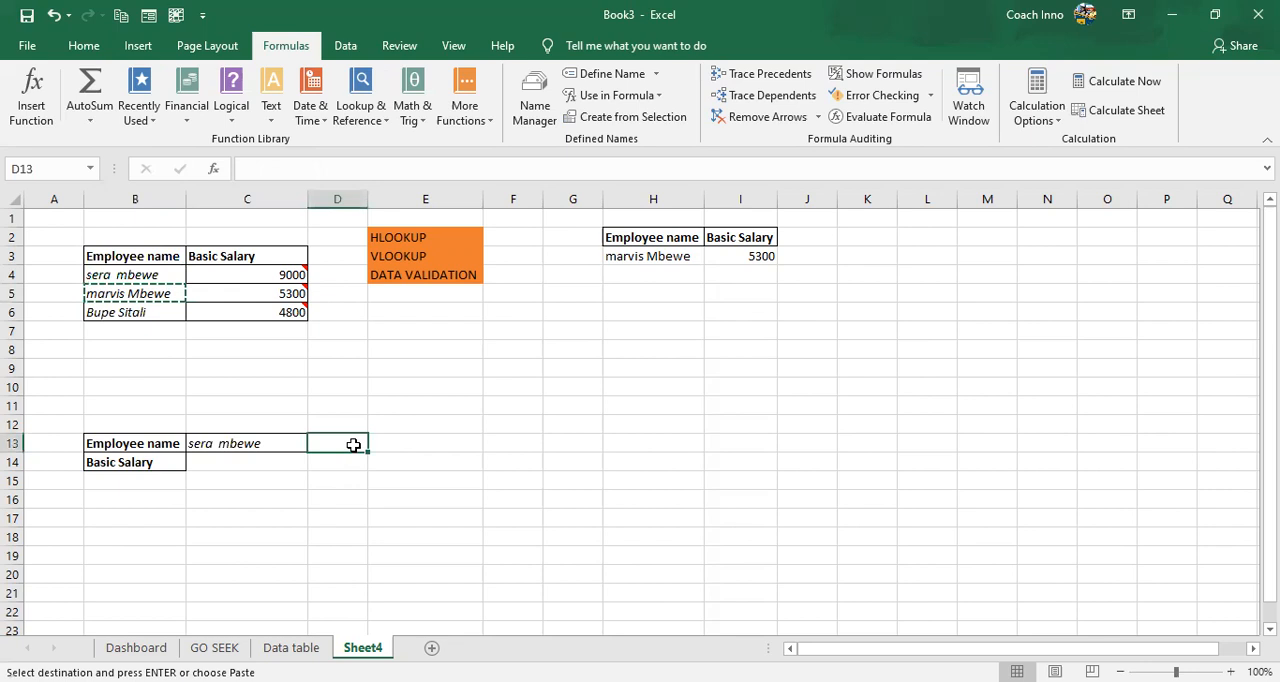
key(ctrl+v)
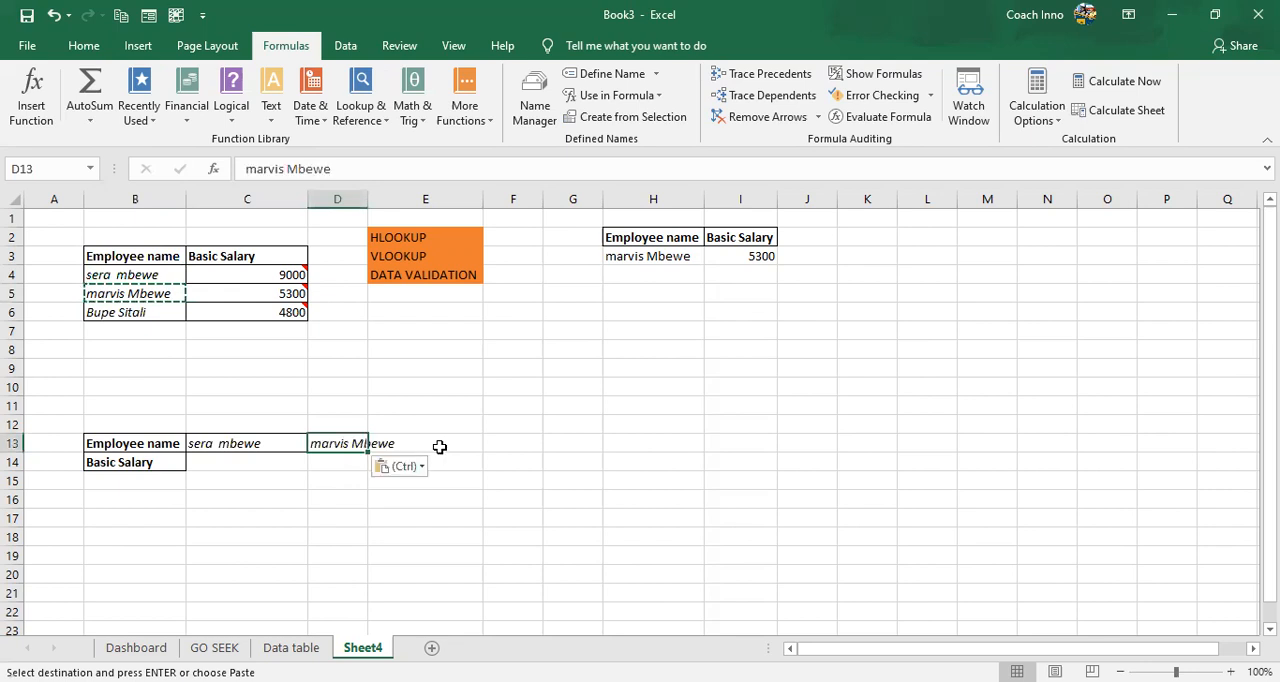
key(Right)
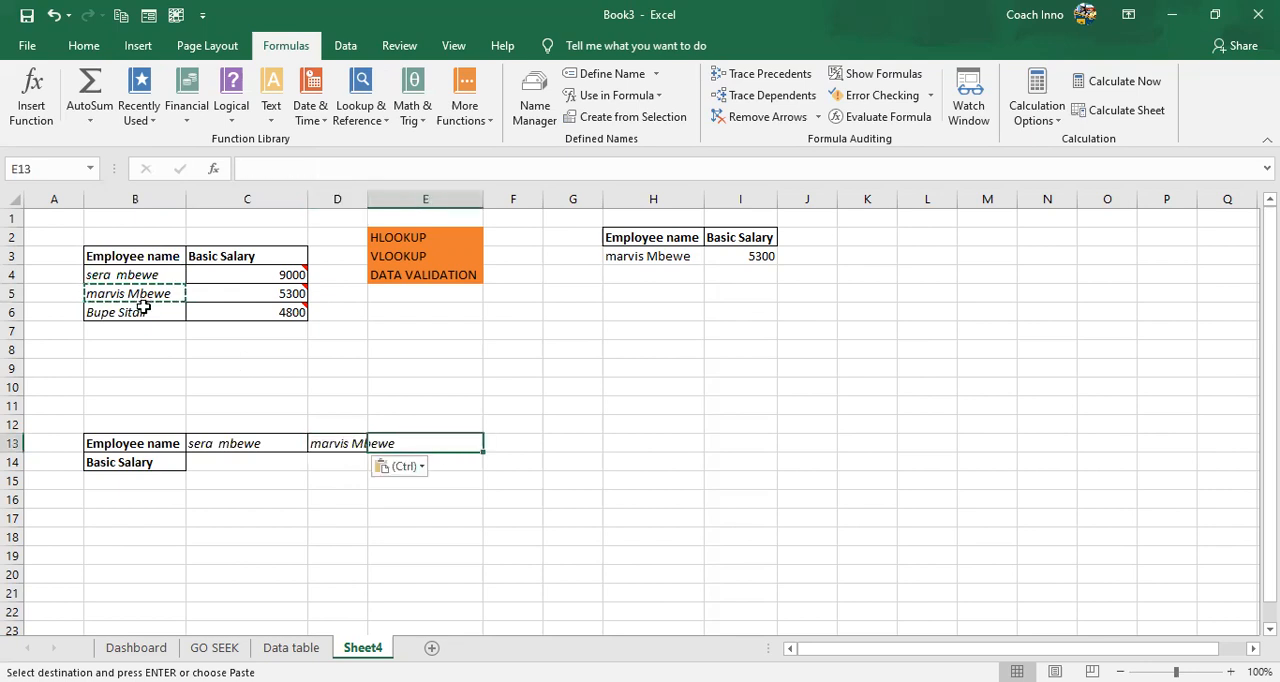
click(144, 309)
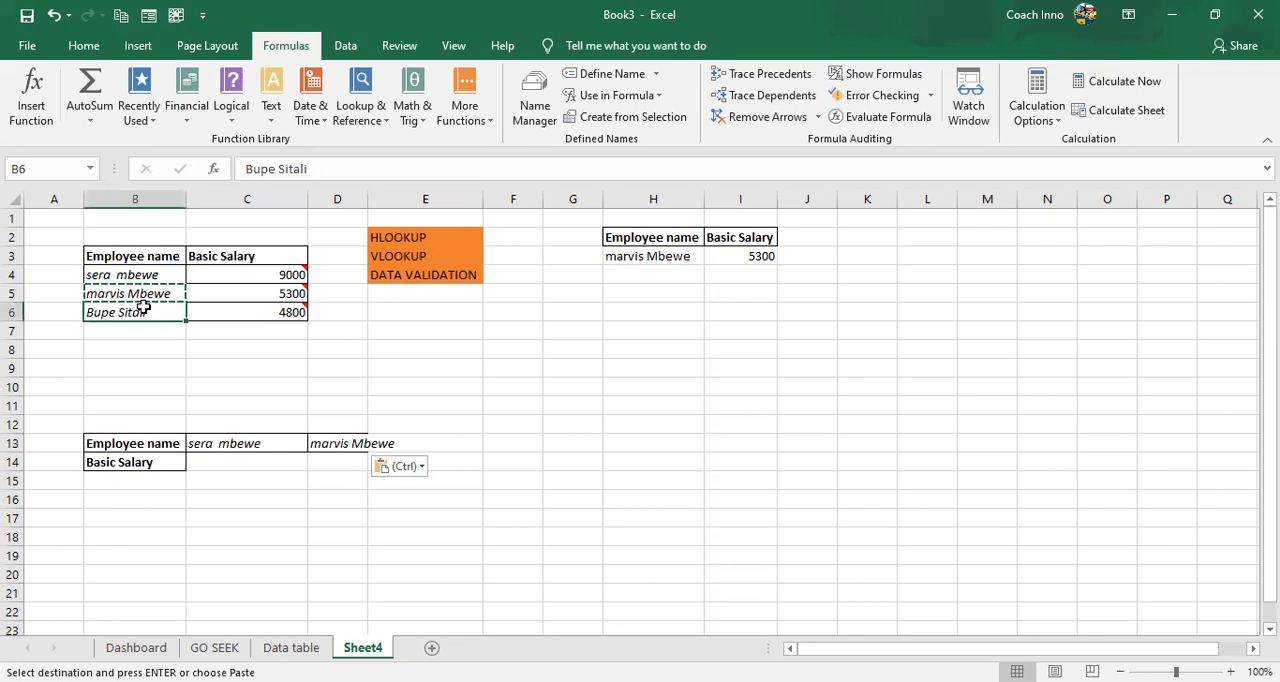
key(ctrl+c)
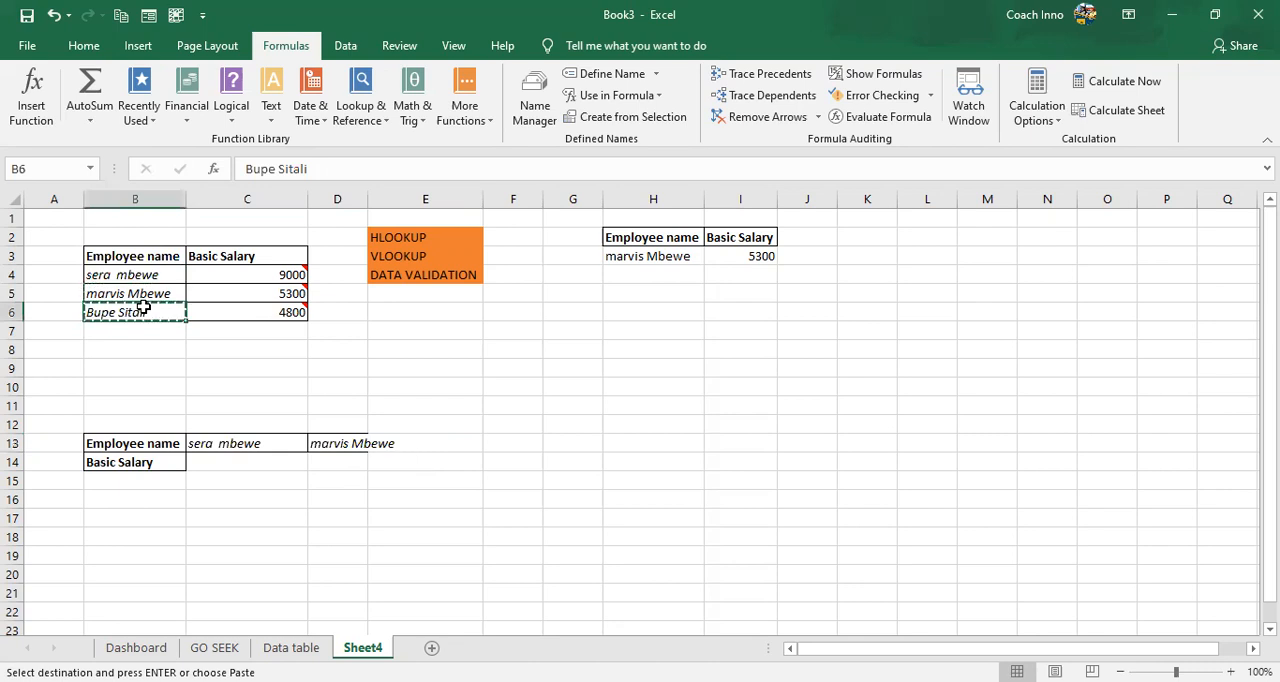
click(404, 448)
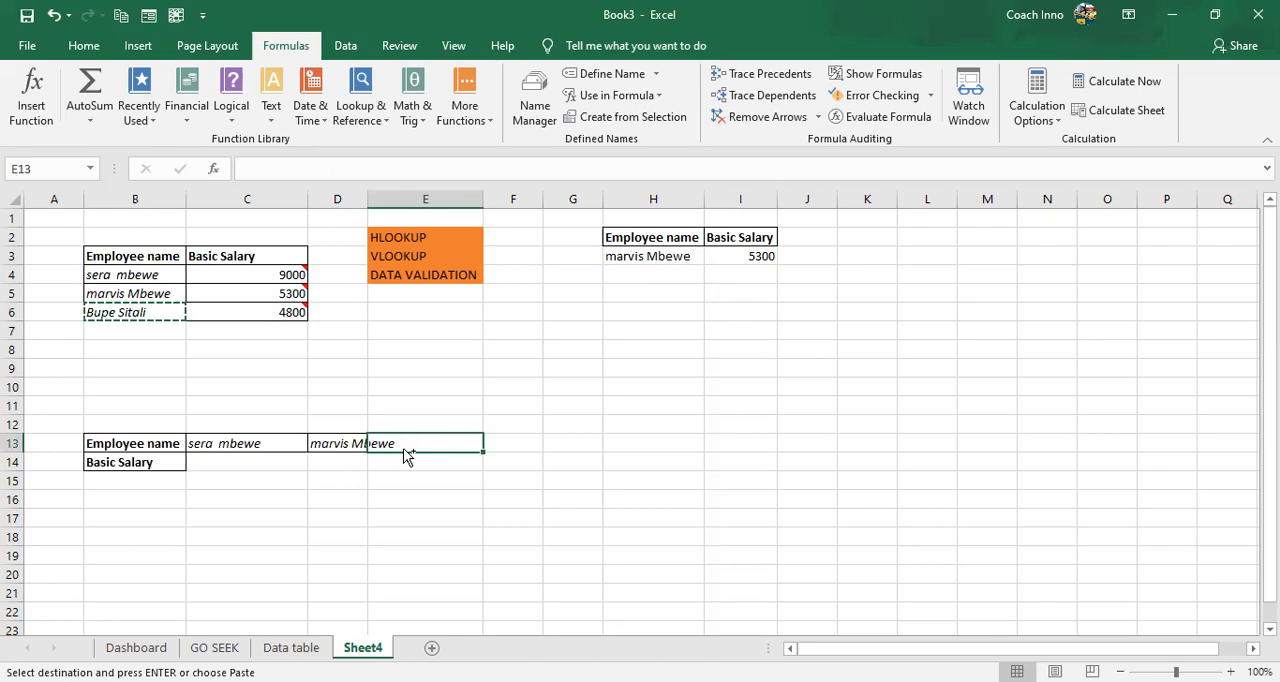
key(ctrl+v)
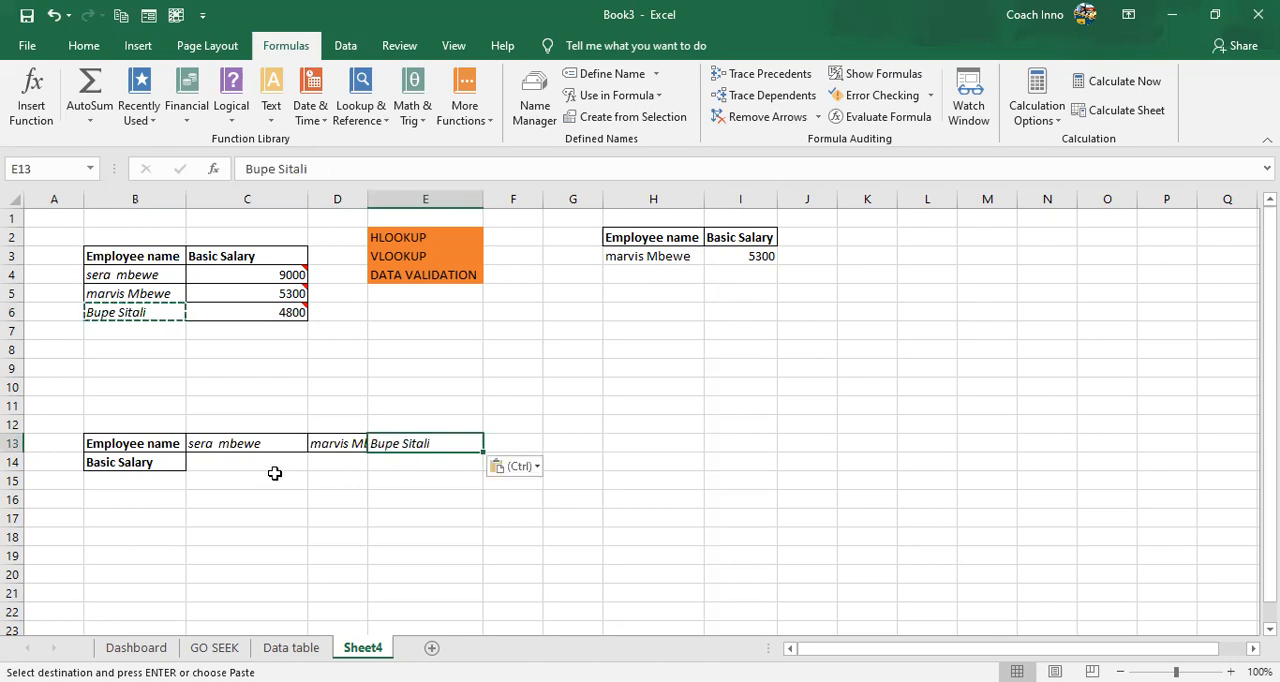
- Enter the basic salaries 9000, 5300 and 4800 in C14:E14 and widen column D to fit the full employee name
click(241, 462)
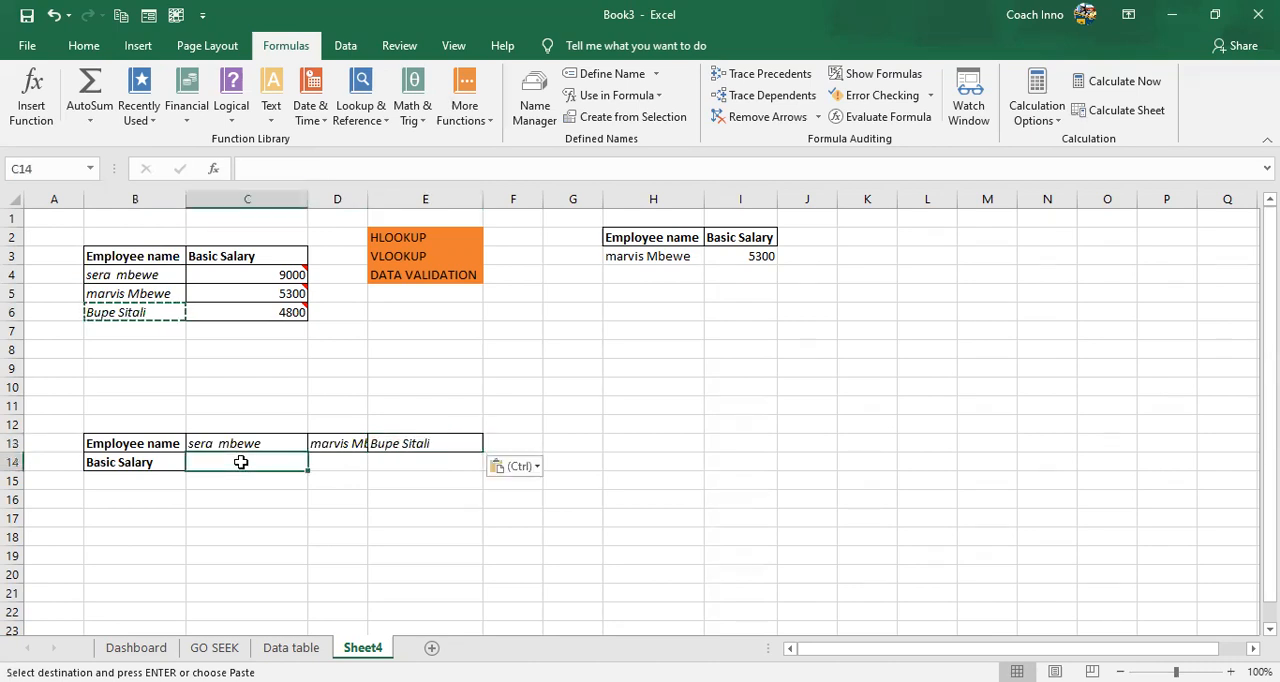
text(9000)
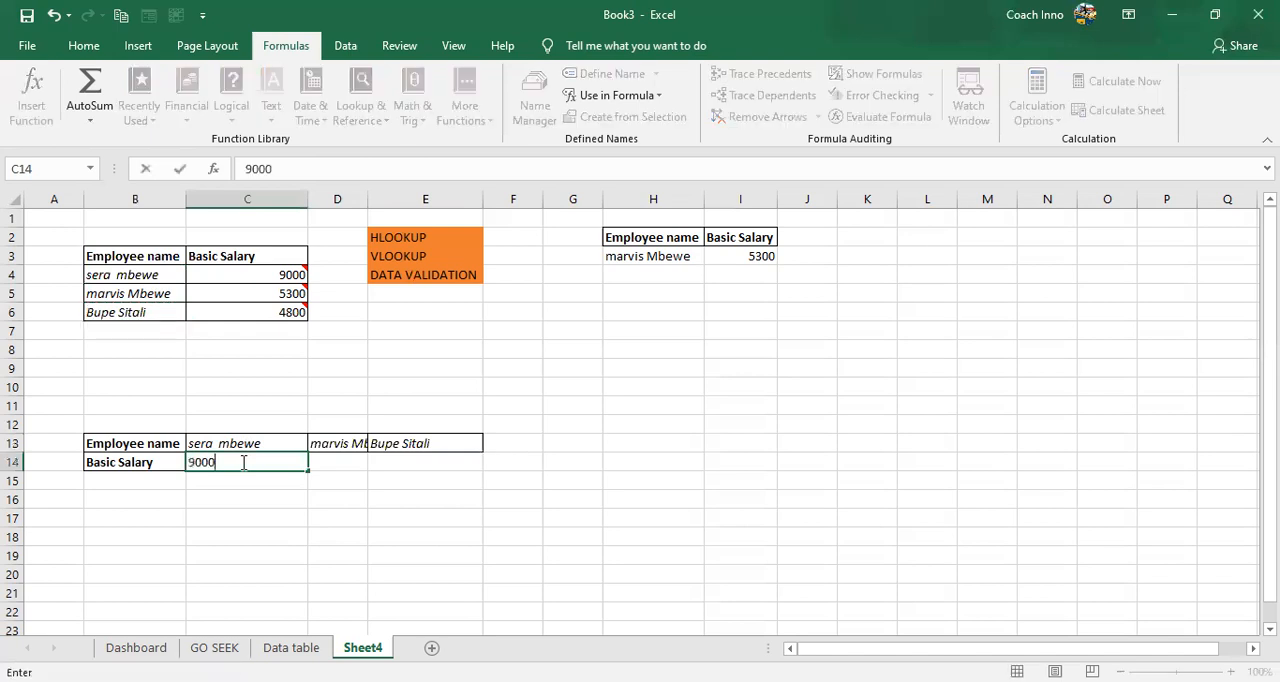
click(344, 459)
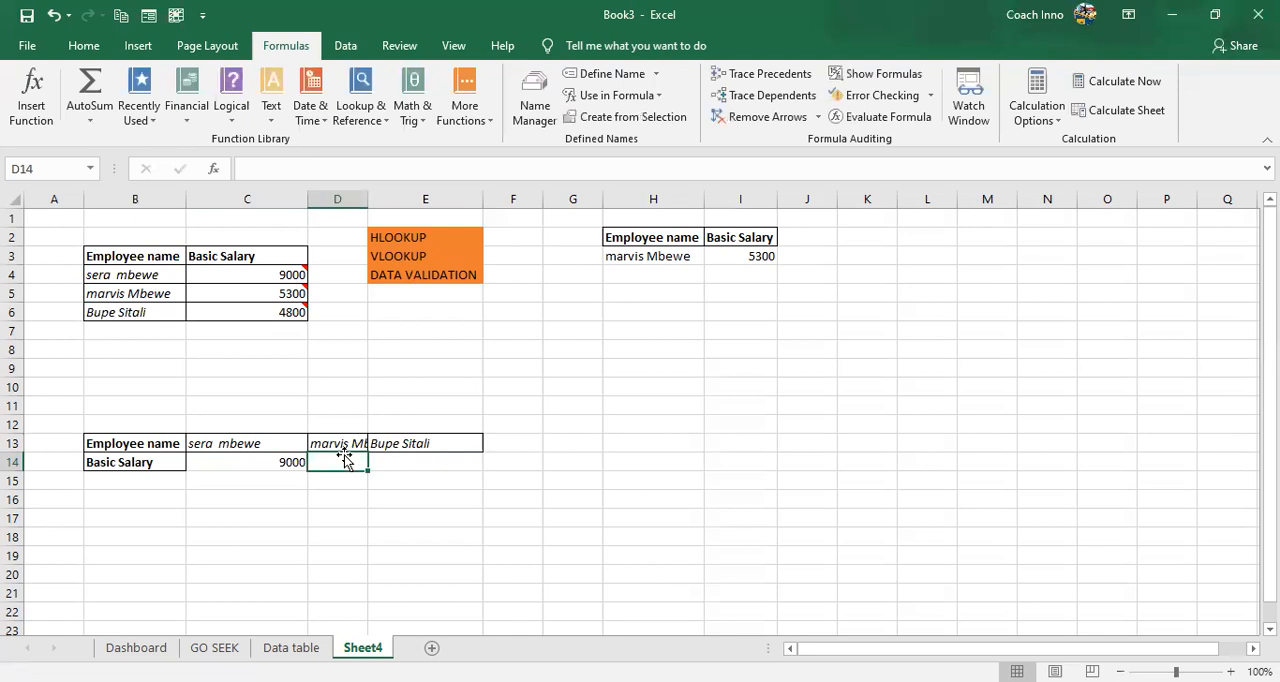
text(5300)
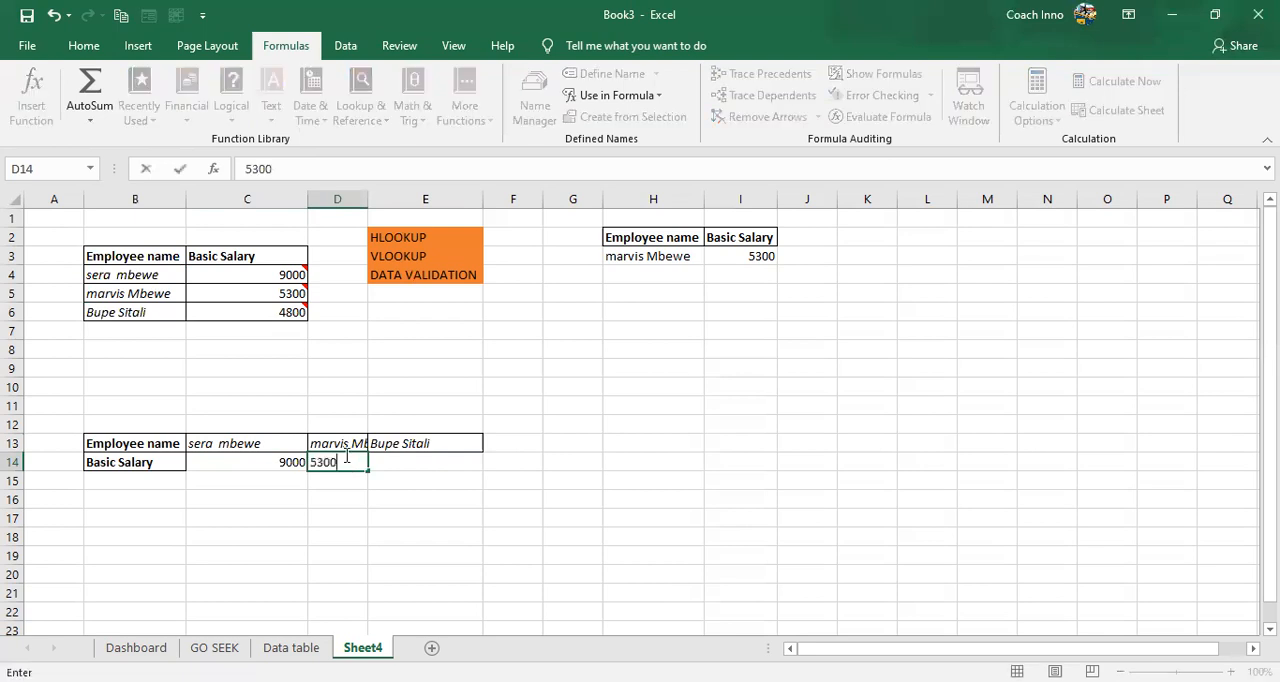
key(Tab)
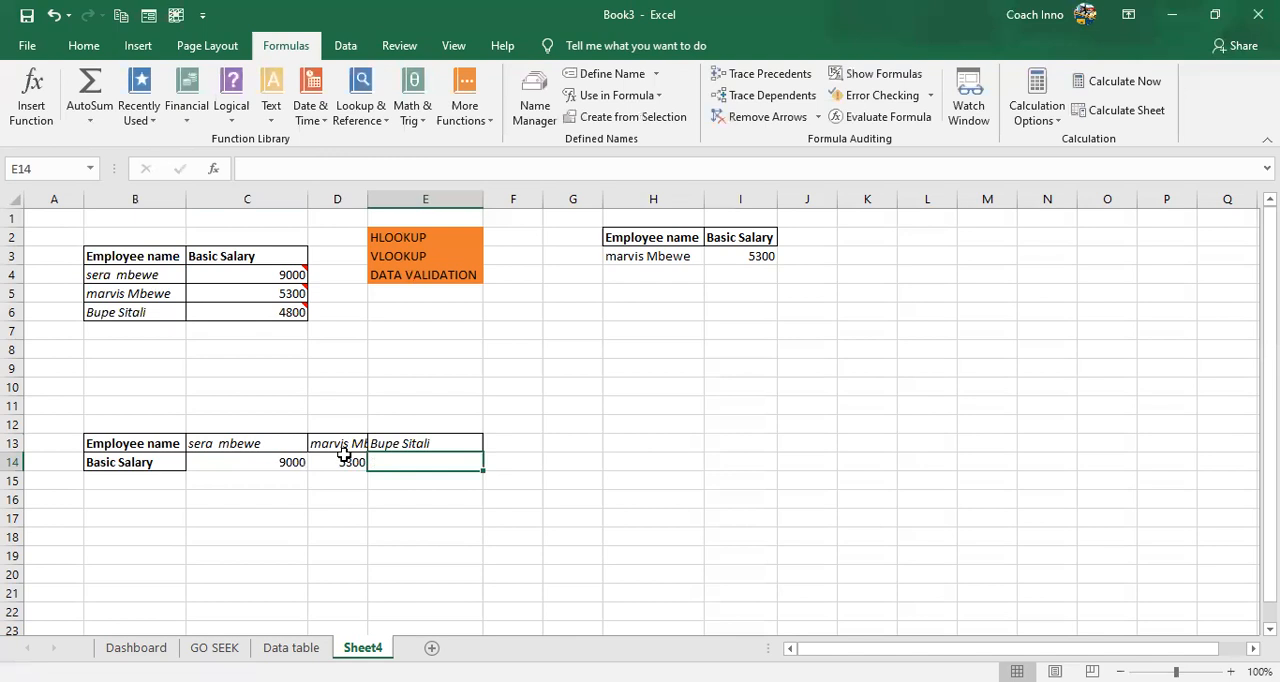
text(4800)
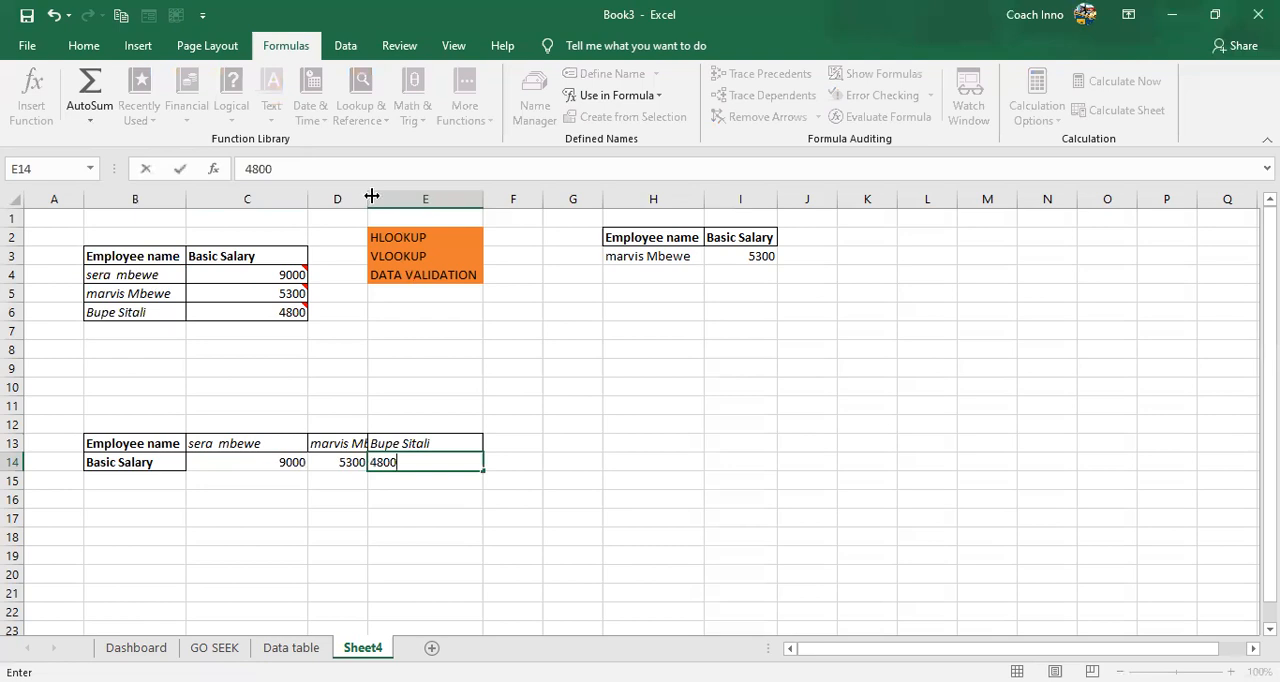
key(Return)
key(Return)
key(Return)
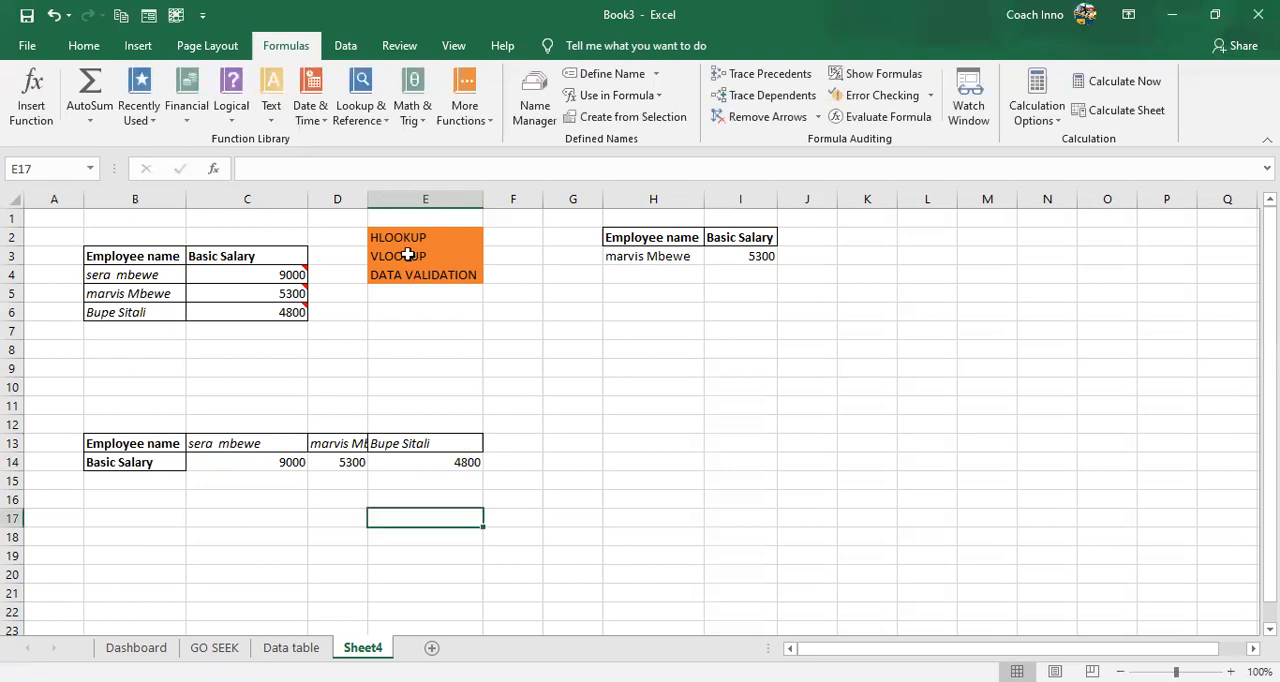
click(475, 417)
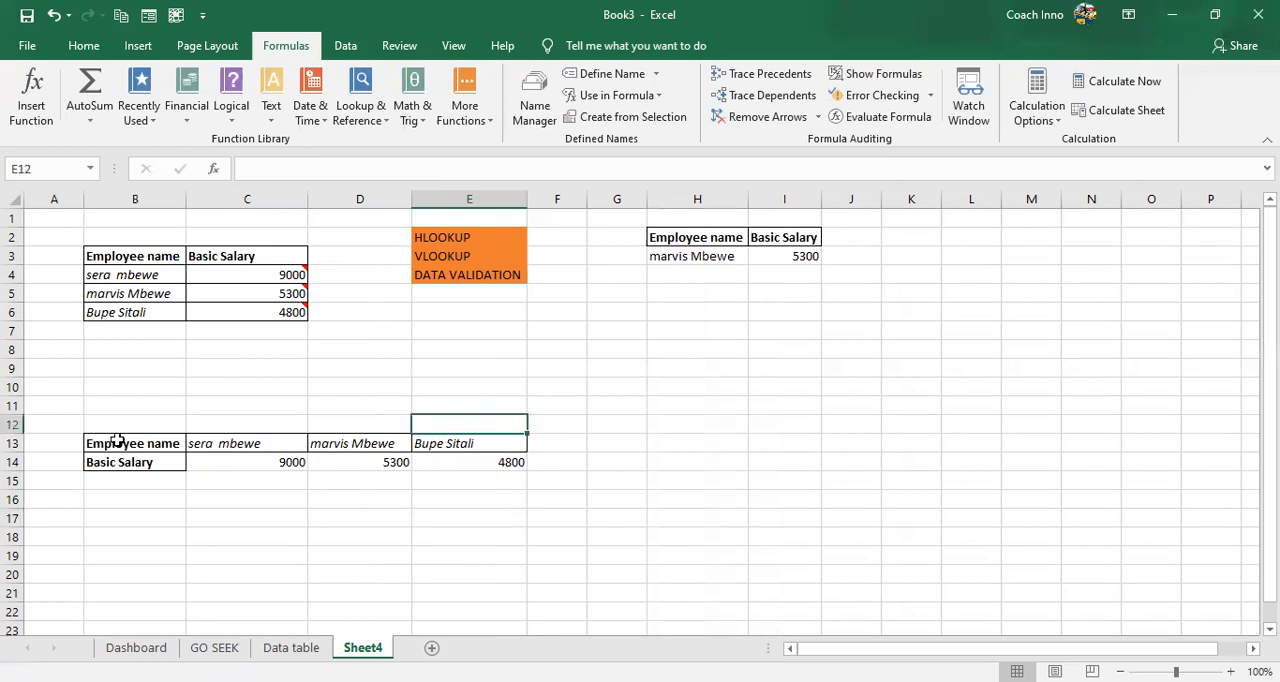
- Apply all borders to the horizontal employee and salary table in B13:E14
click(117, 440)
drag(331, 443, 486, 462)
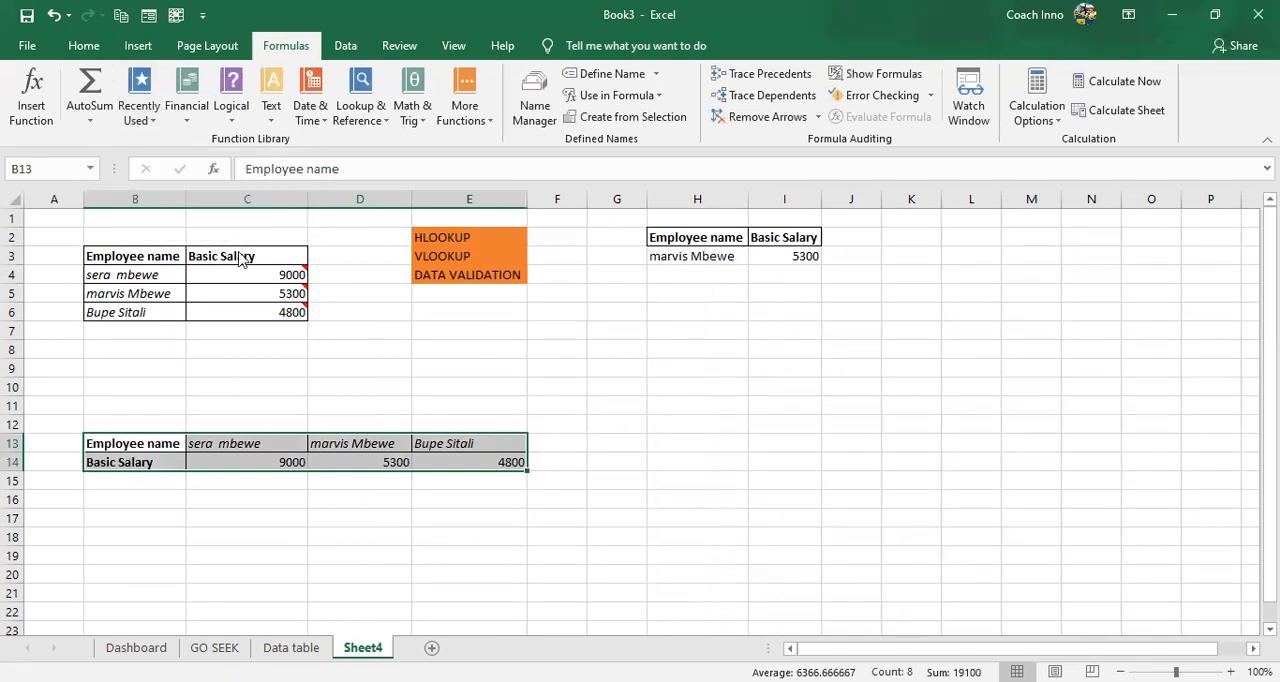
click(86, 48)
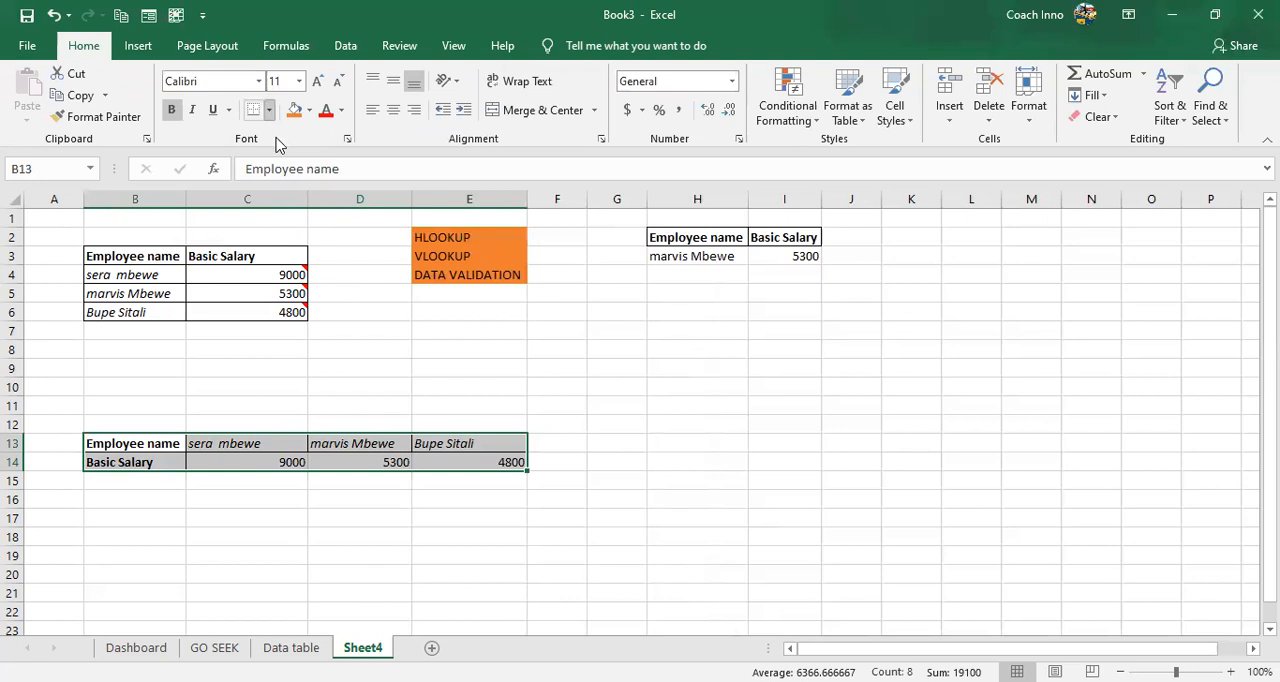
click(268, 110)
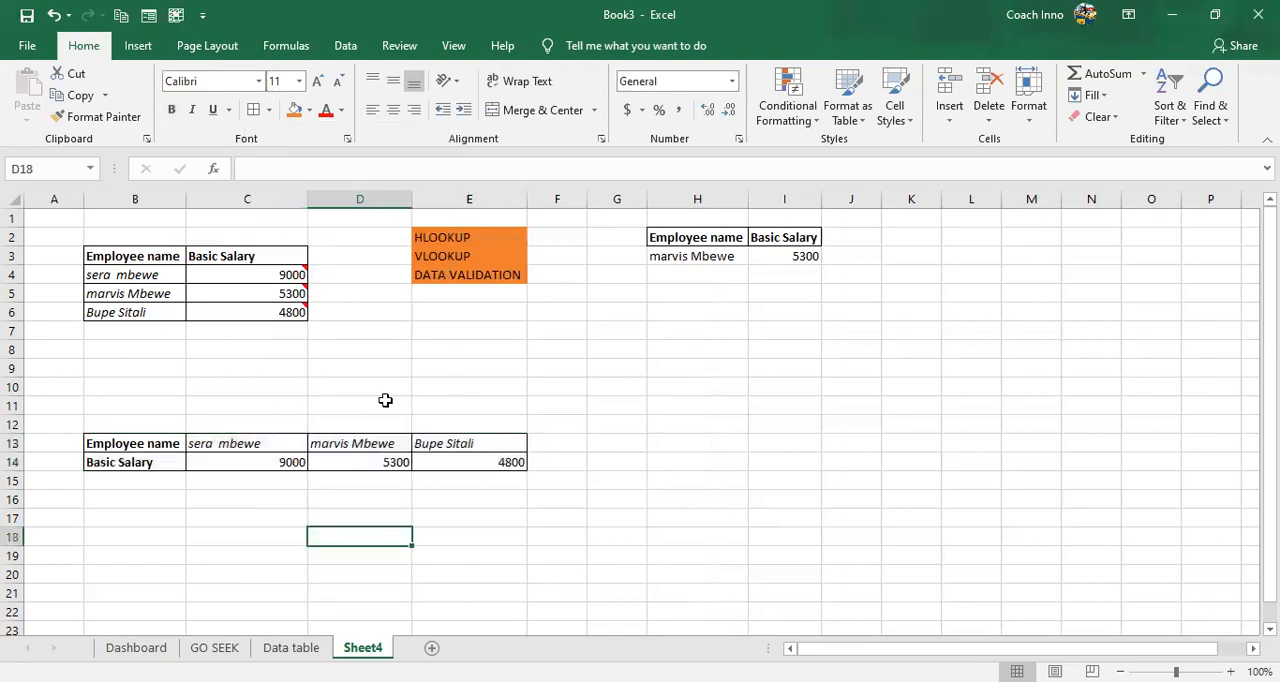
click(676, 398)
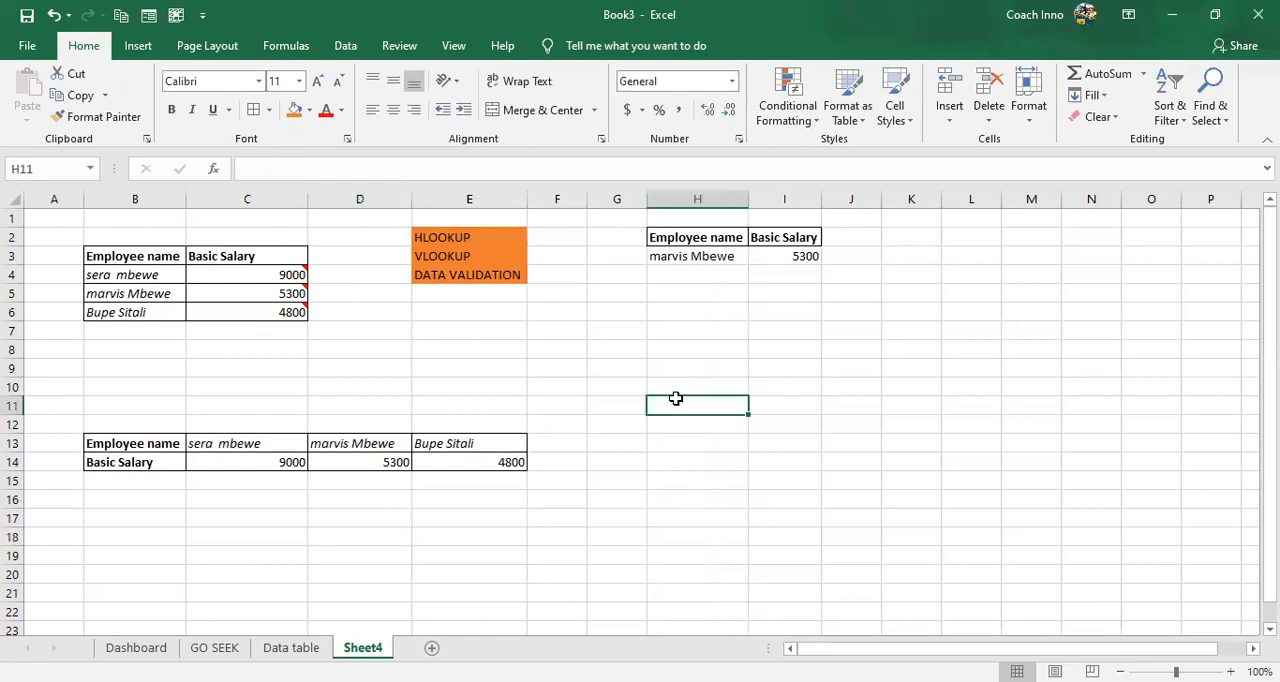
click(610, 336)
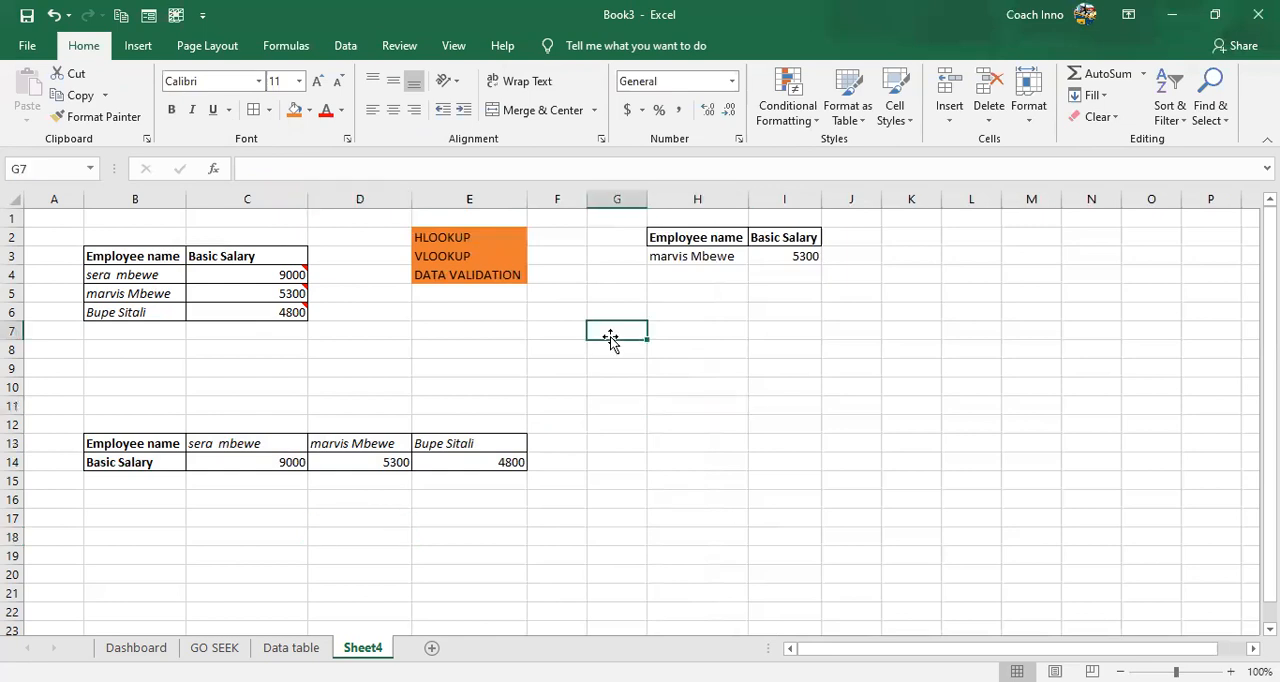
click(705, 406)
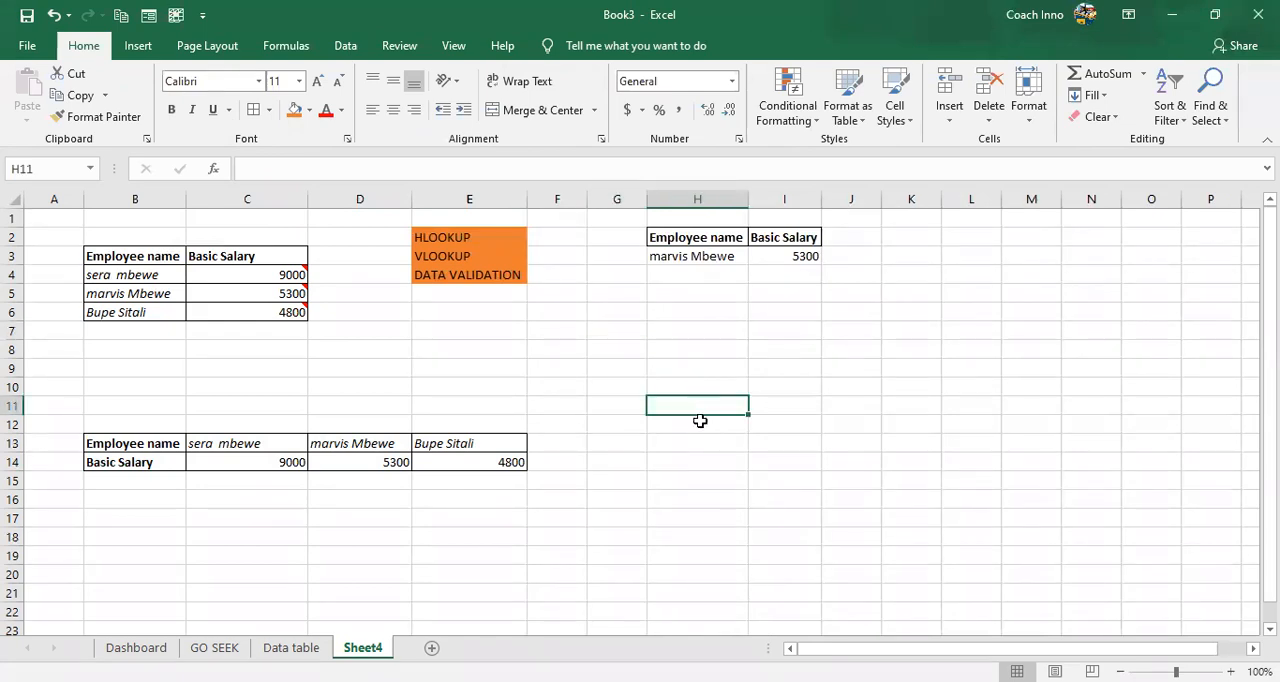
- Select the Employee name and Basic Salary headers in H2:I2
click(690, 243)
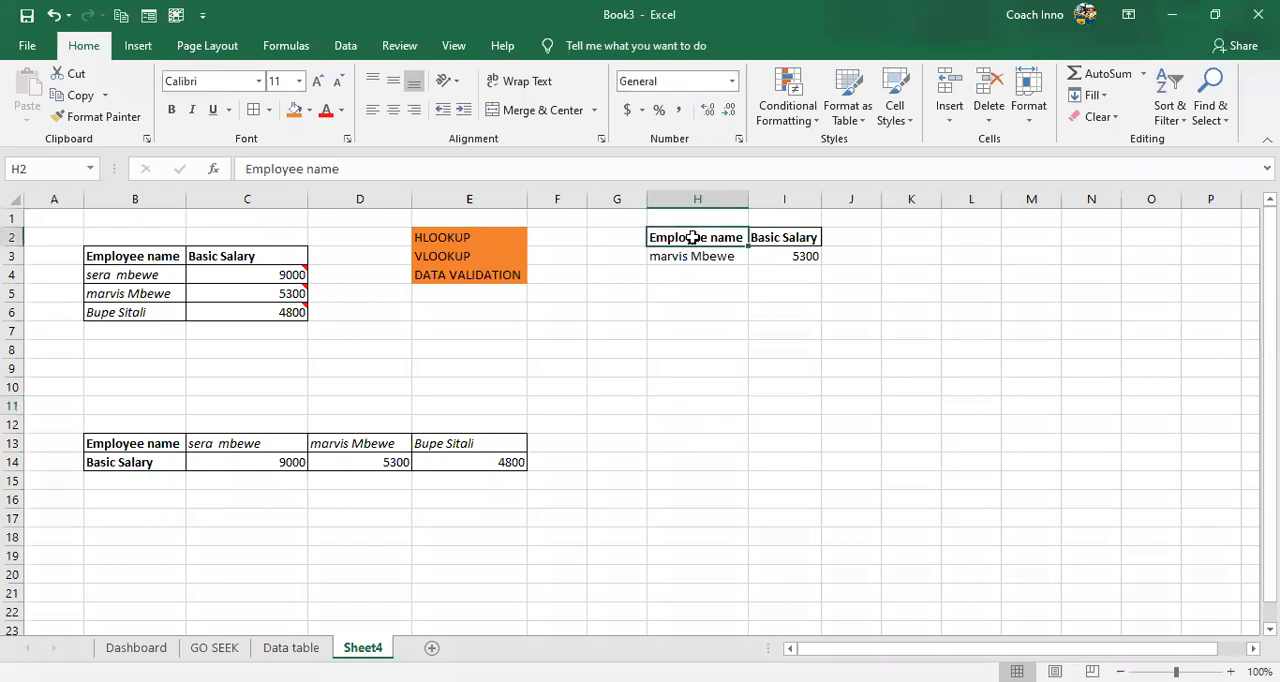
shift+click(795, 237)
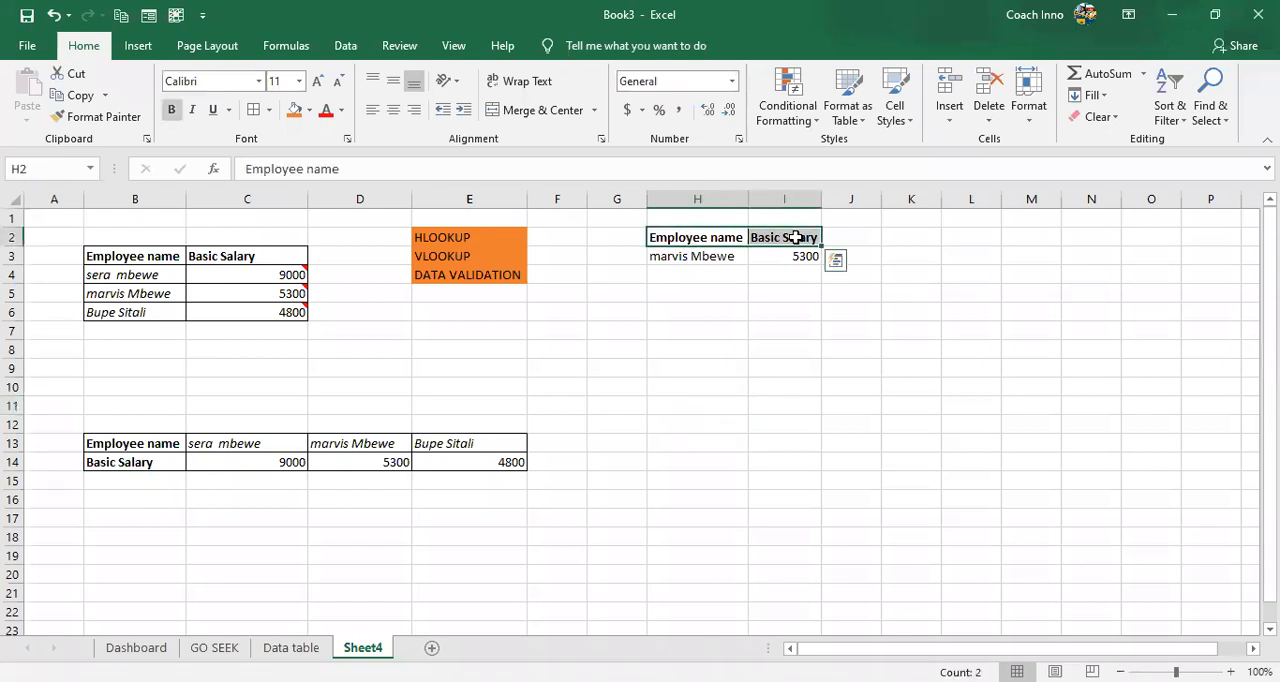